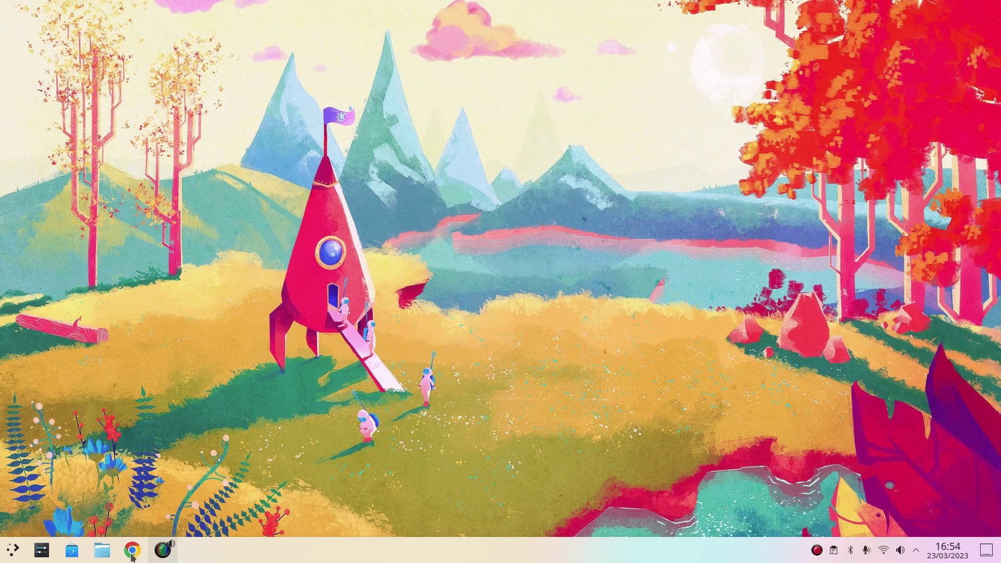
Open the global theme page in the appearance section of the system settings
click(10, 552)
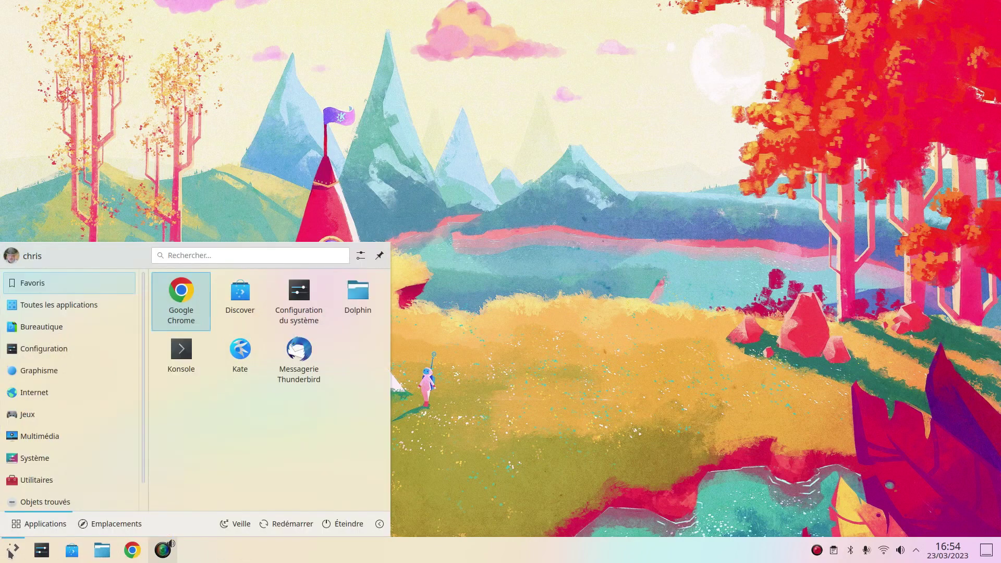
click(10, 552)
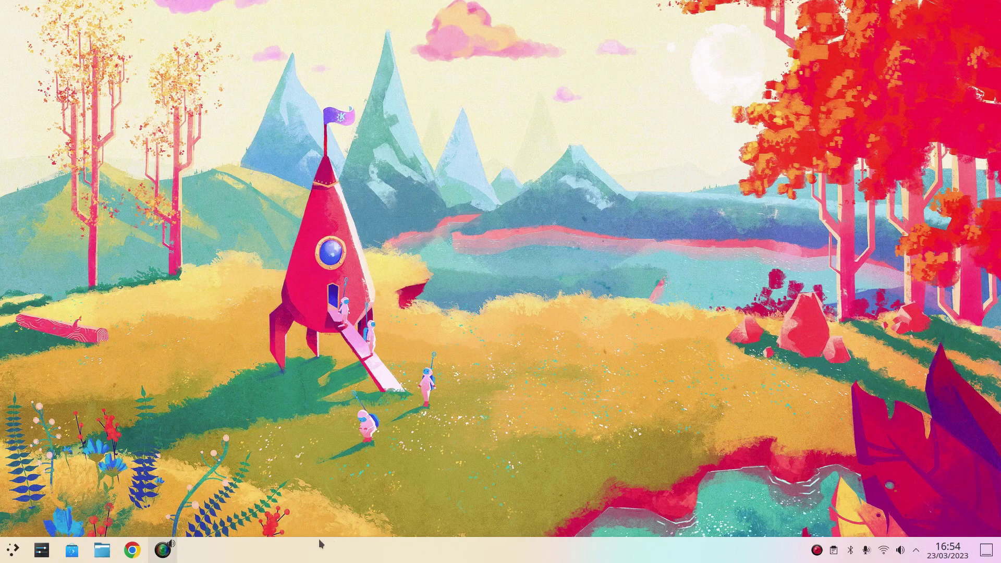
click(41, 550)
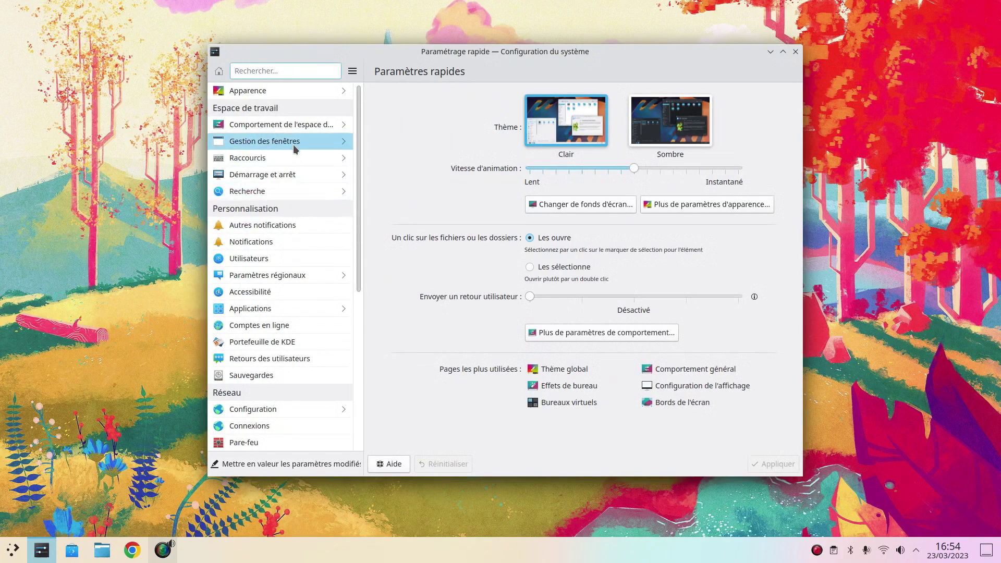
click(272, 92)
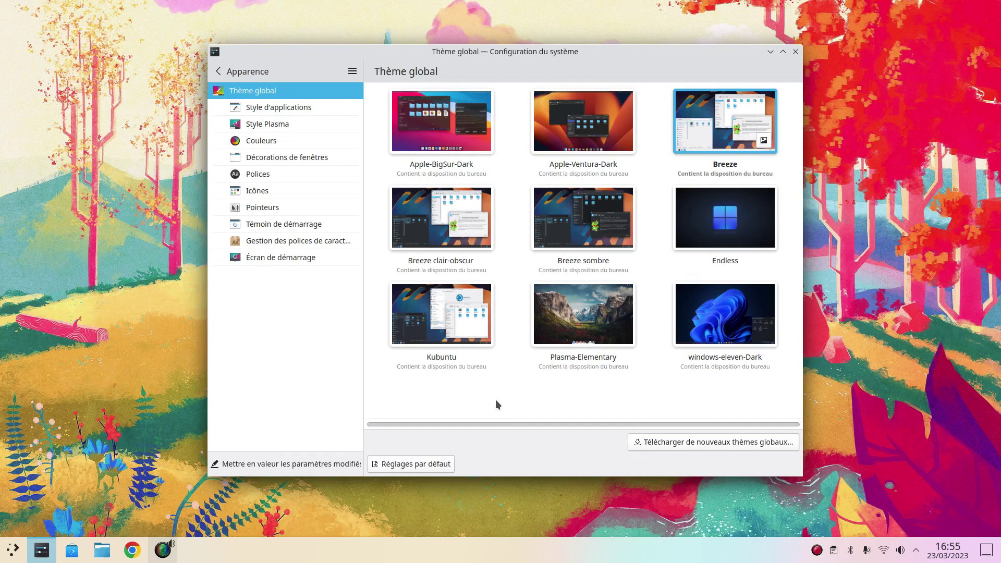
click(582, 125)
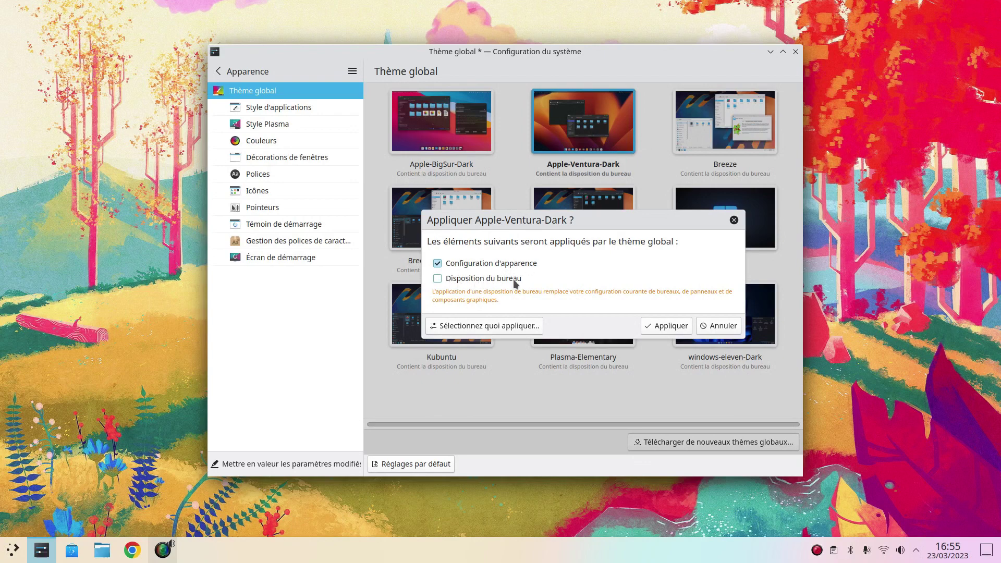
click(709, 326)
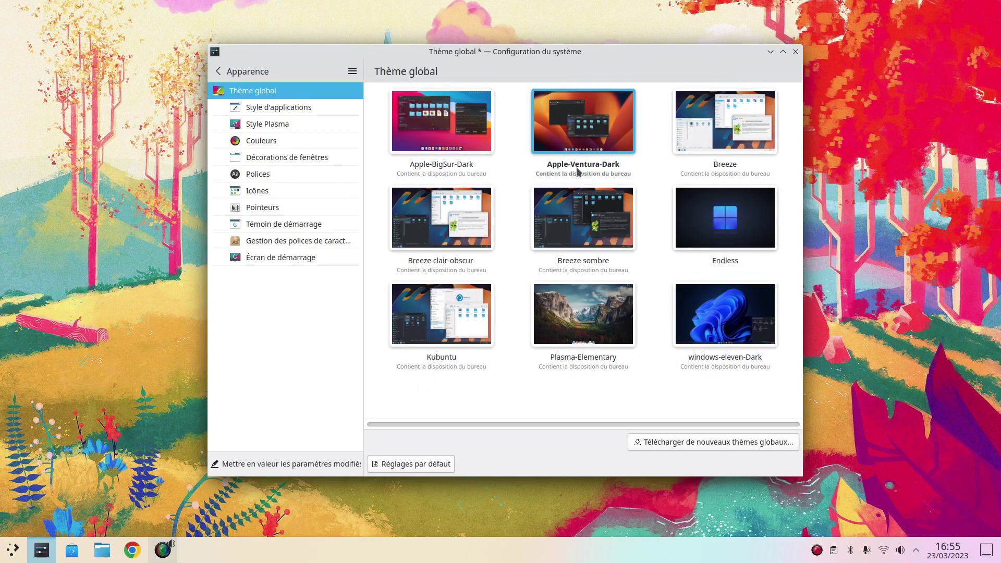
click(590, 125)
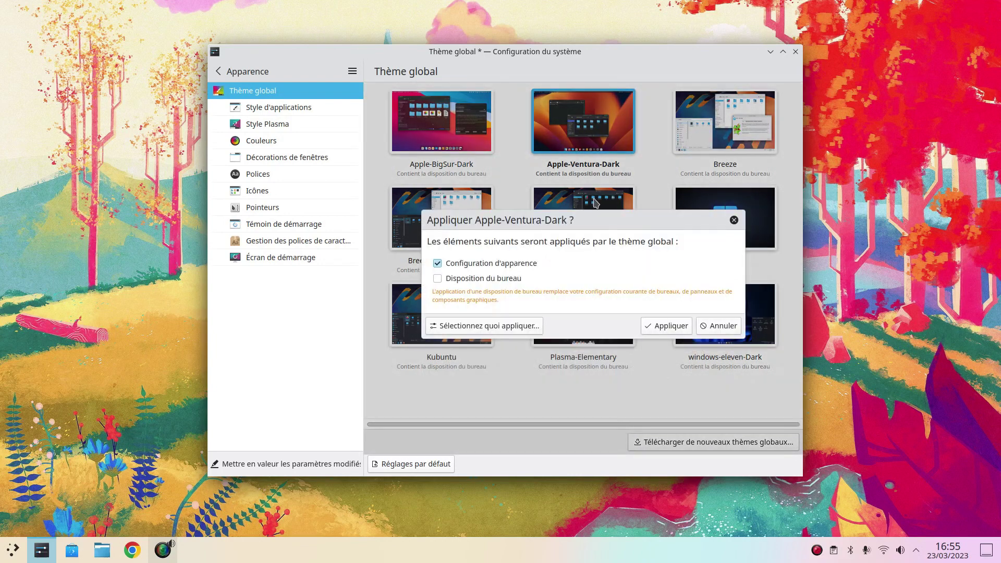
click(707, 321)
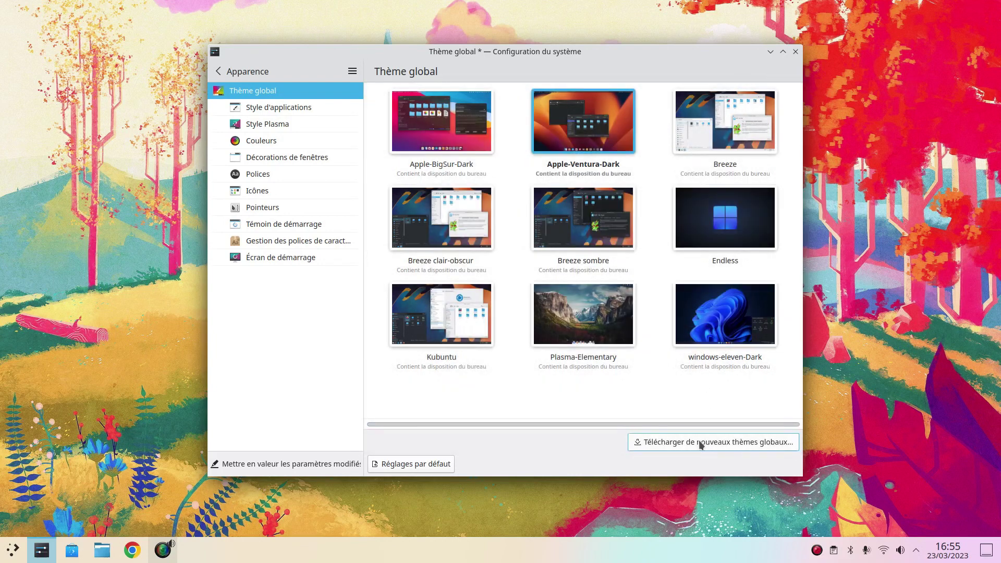
Open the catalogue of downloadable global themes and show only the installed entries
click(701, 445)
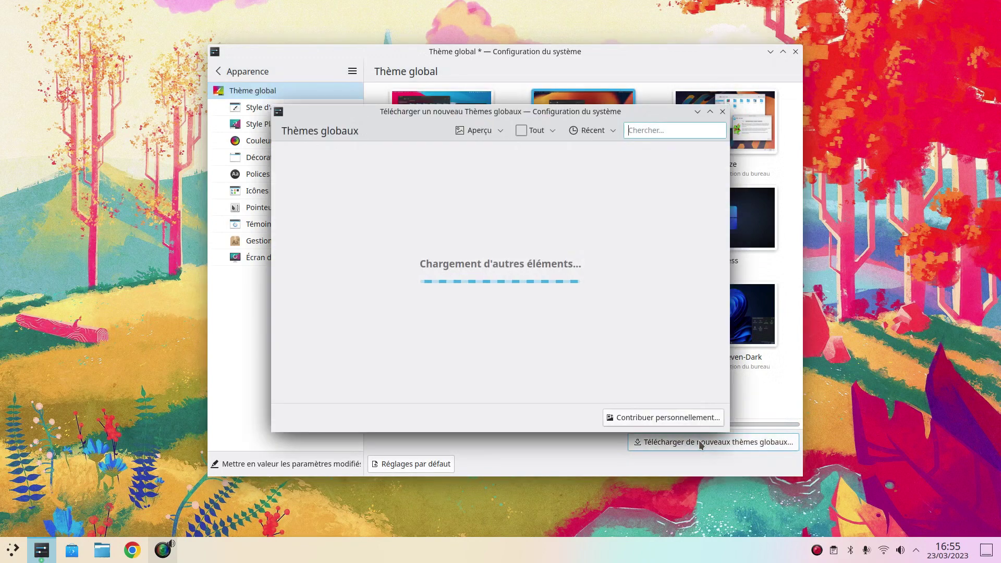
click(544, 131)
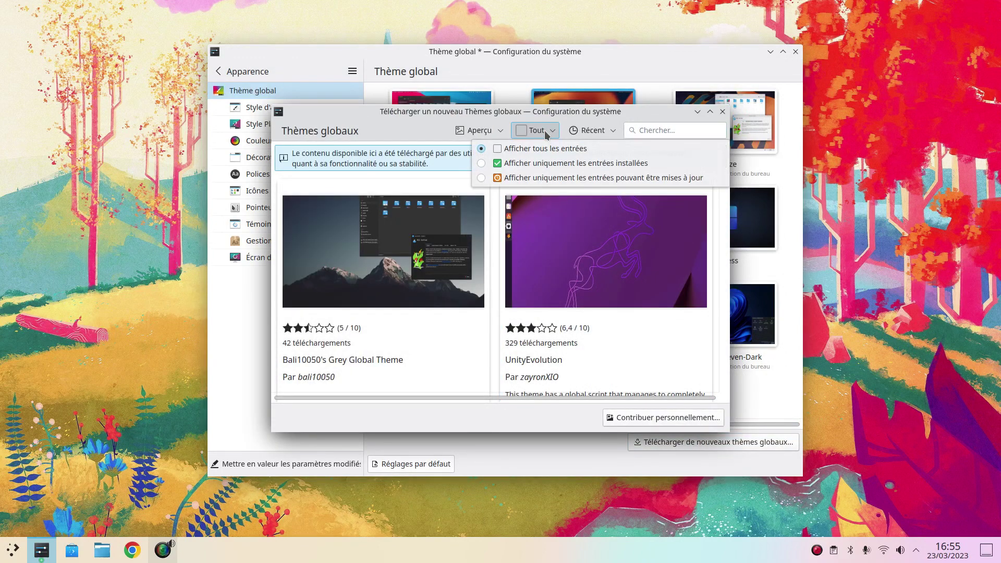
click(526, 167)
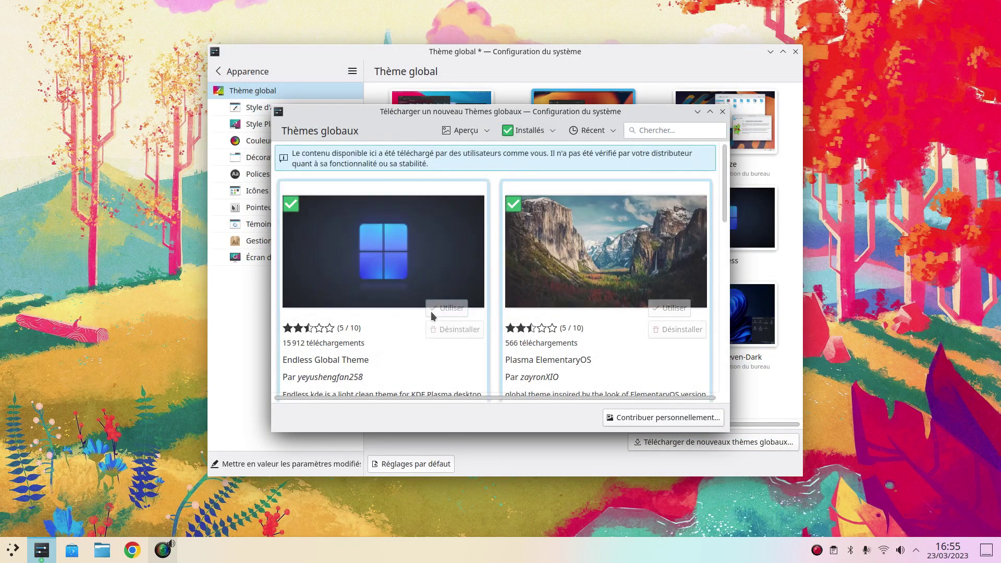
View the details and enlarged preview of the Apple-Ventura-Dark theme, and close the theme catalogue
scroll(426, 271, down, 4)
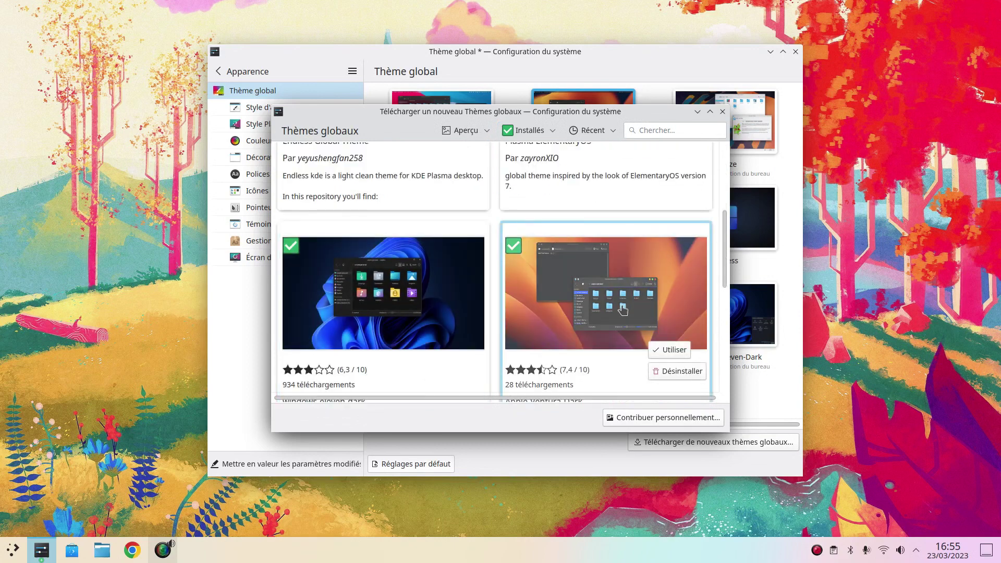
scroll(623, 307, down, 1)
click(614, 275)
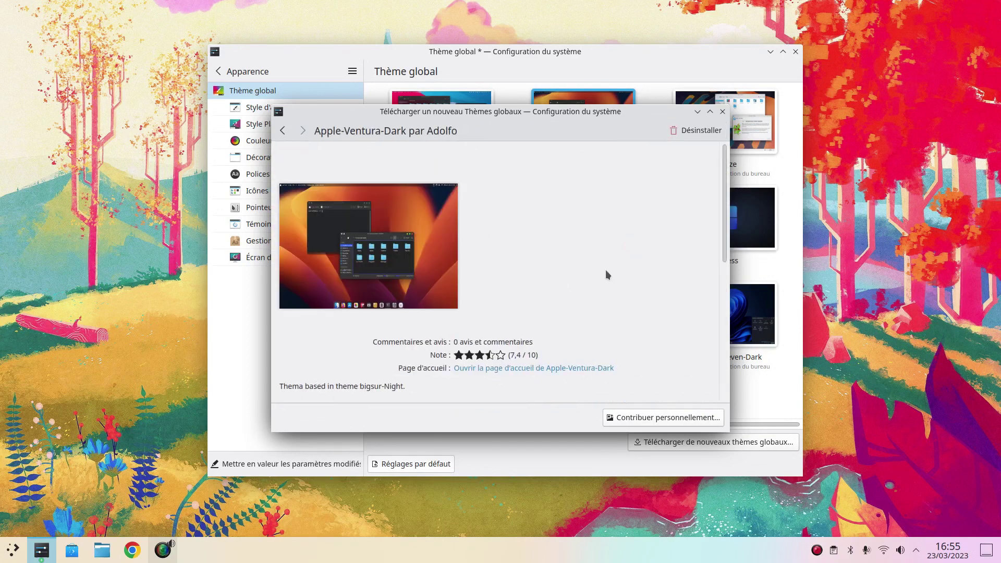
click(382, 251)
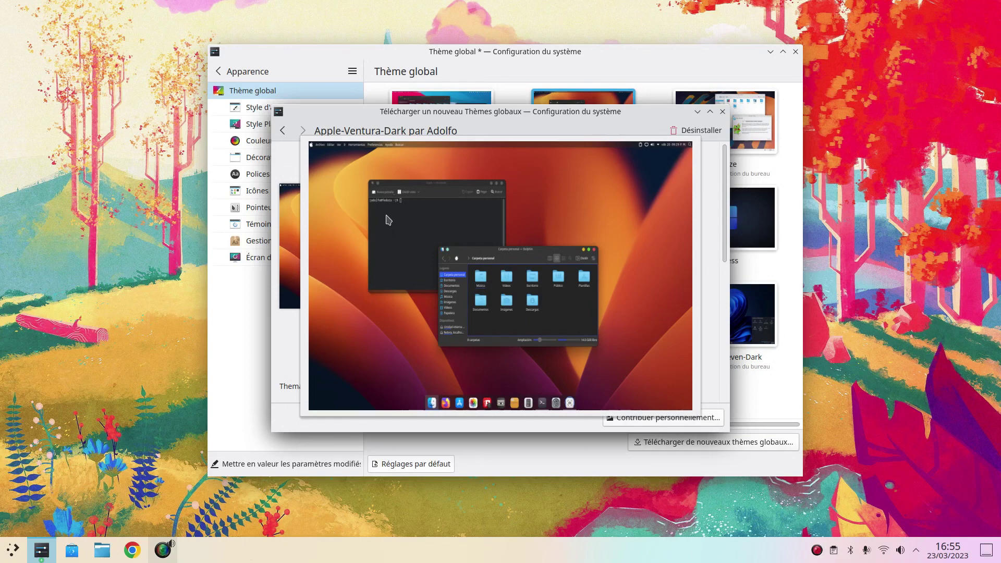
click(282, 131)
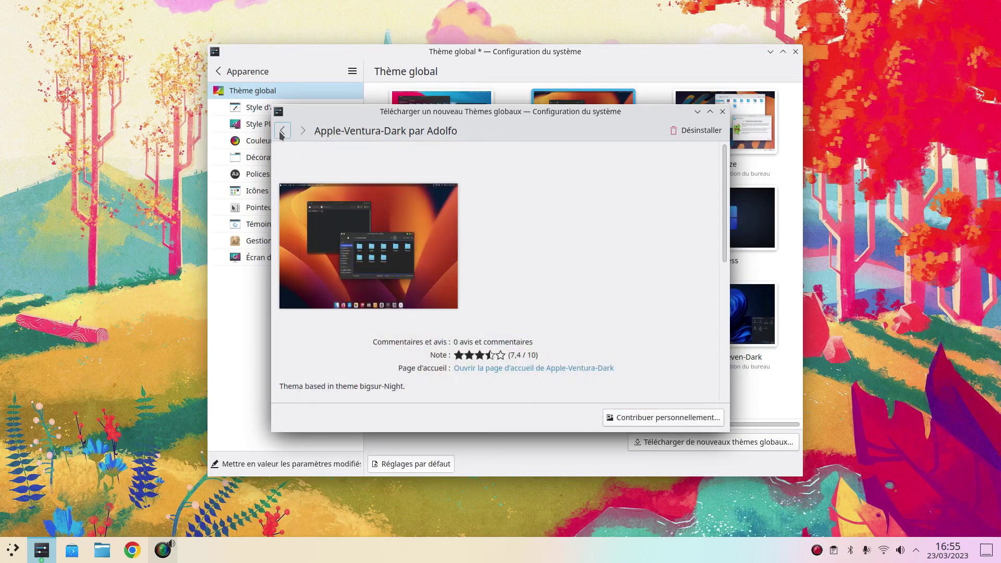
click(282, 131)
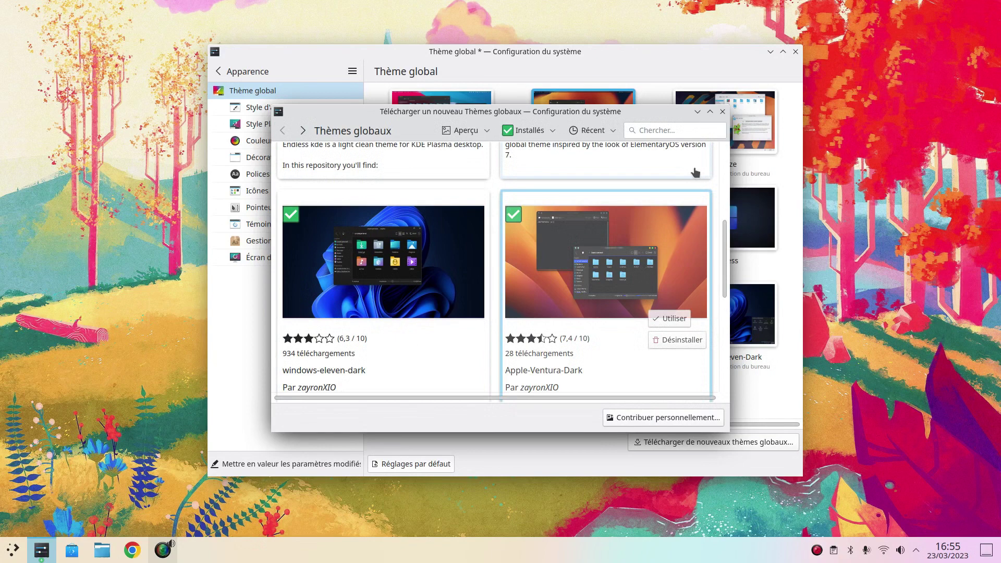
click(723, 111)
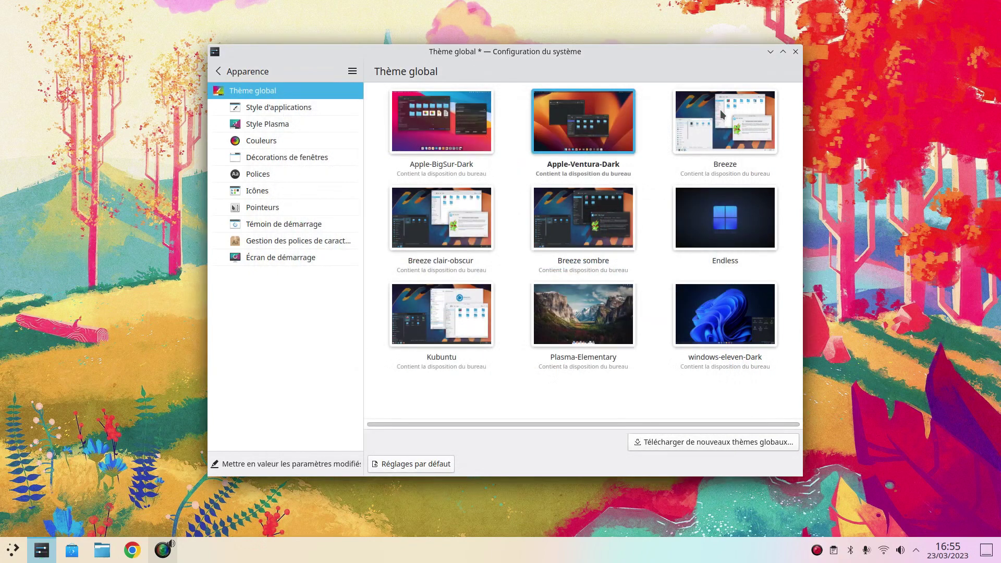
Apply the Apple-Ventura-Dark global theme with its appearance configuration but without the desktop layout
click(588, 129)
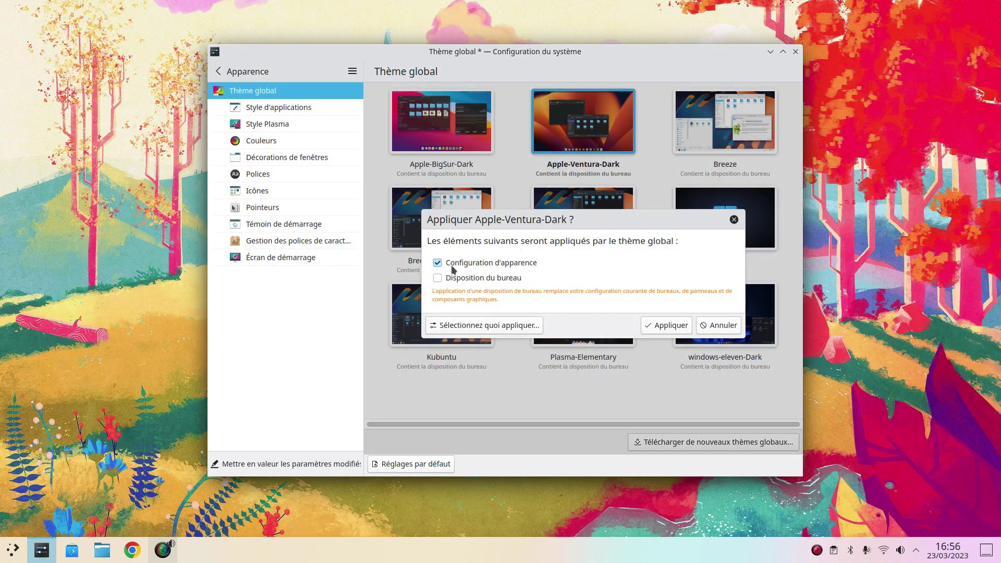
click(659, 326)
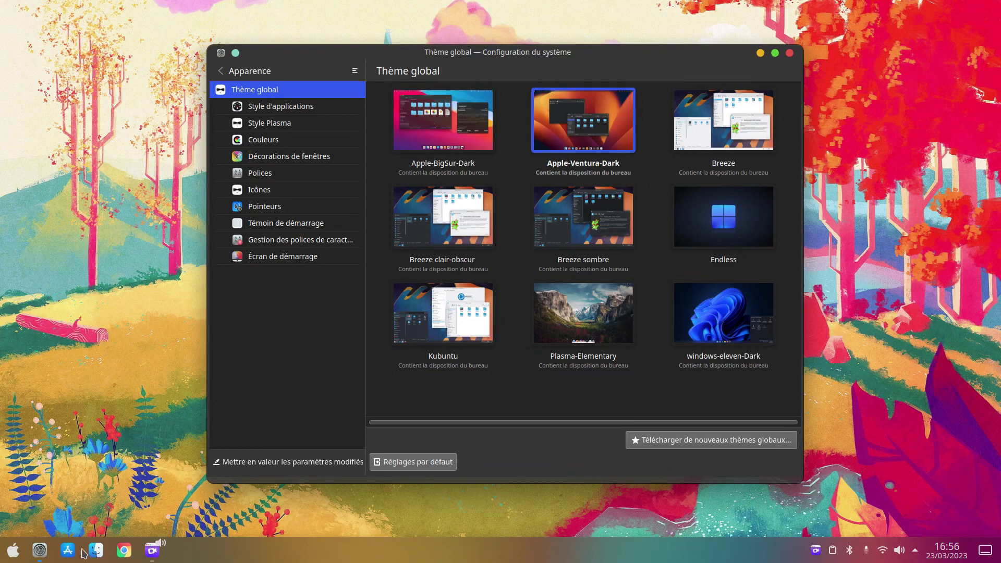
Inspect the application launcher under the applied theme and close the system settings
click(13, 551)
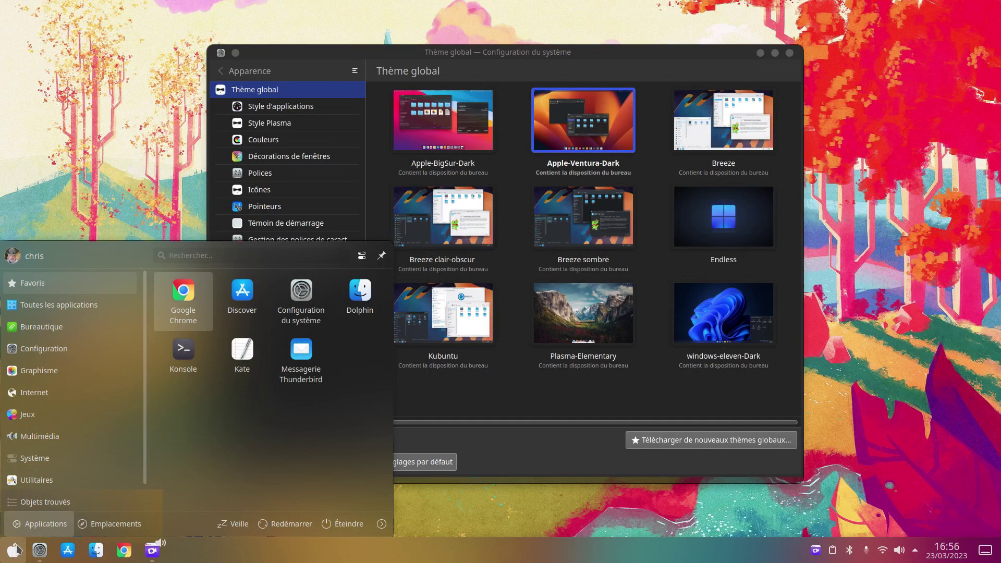
click(164, 183)
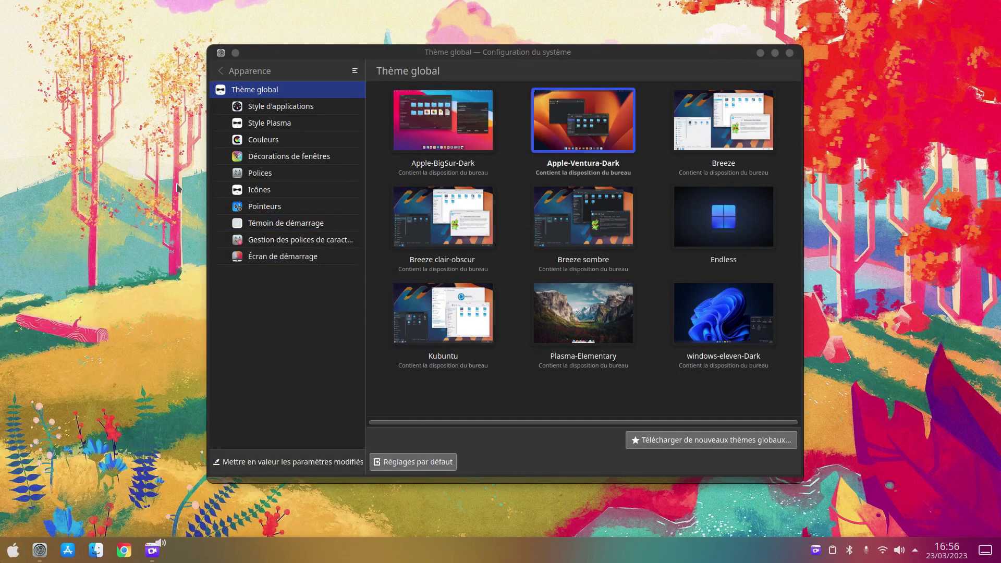
click(790, 53)
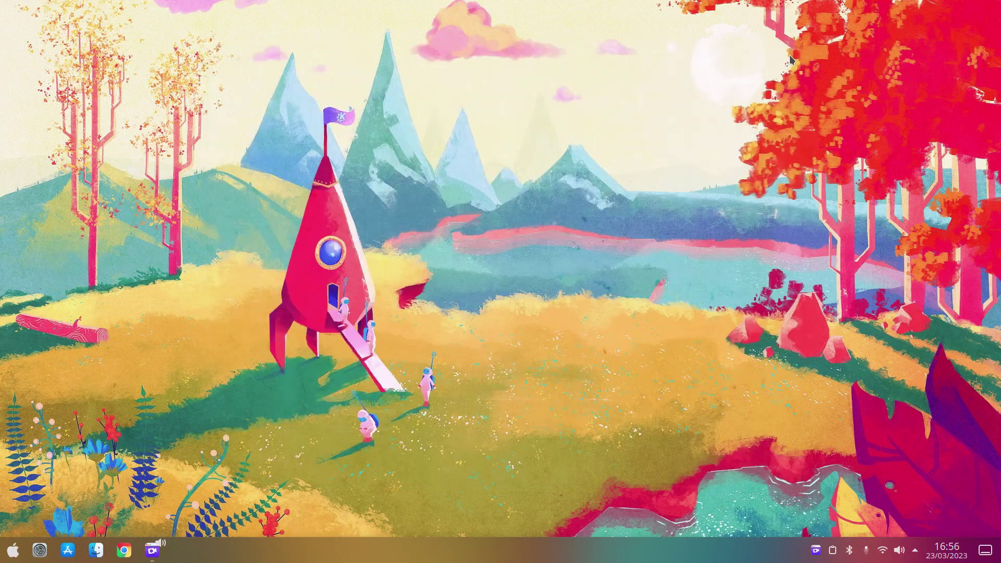
Switch to Dolphin, view the Musique and Téléchargements folders to check the themed icons, and close the file manager
click(96, 552)
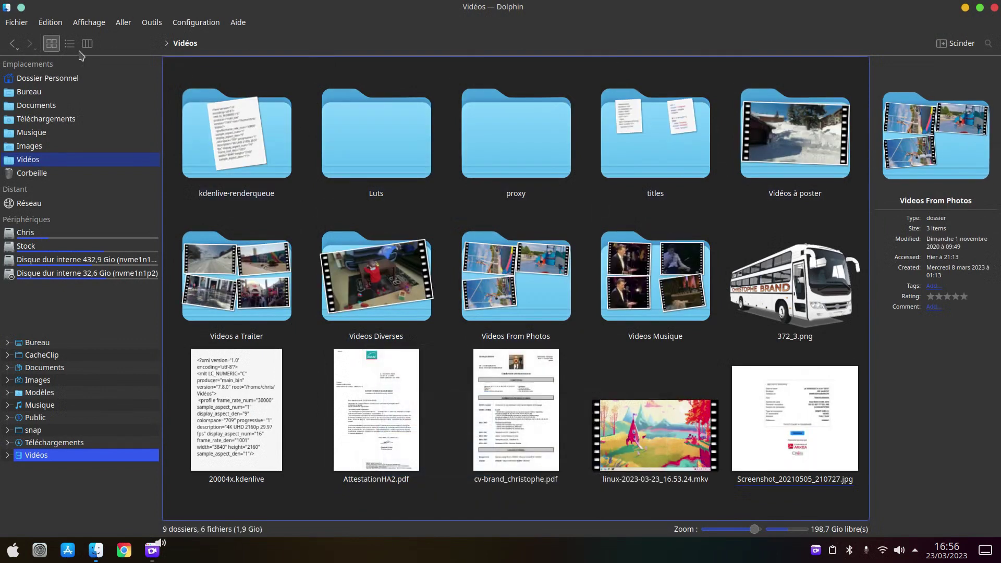
click(57, 137)
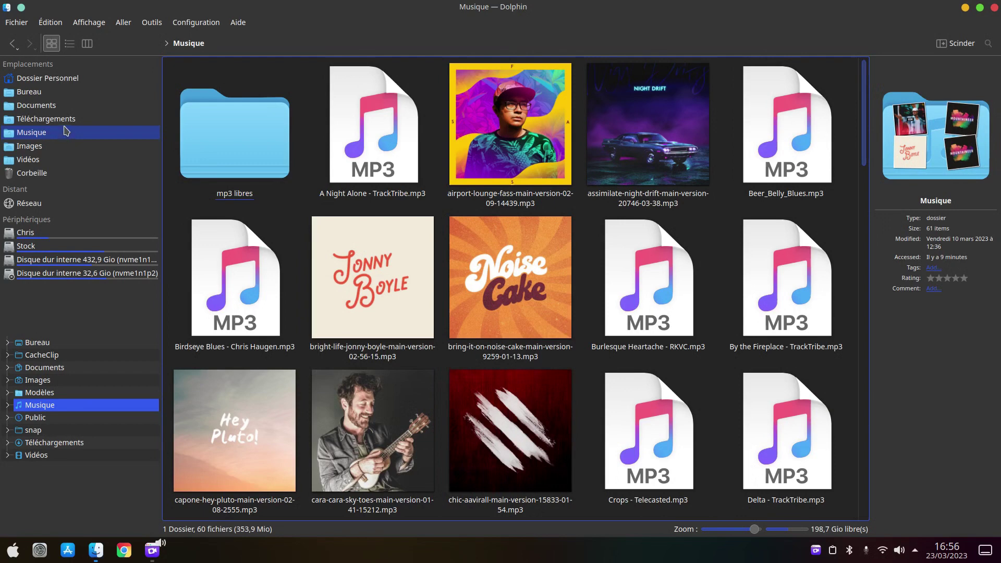
click(68, 122)
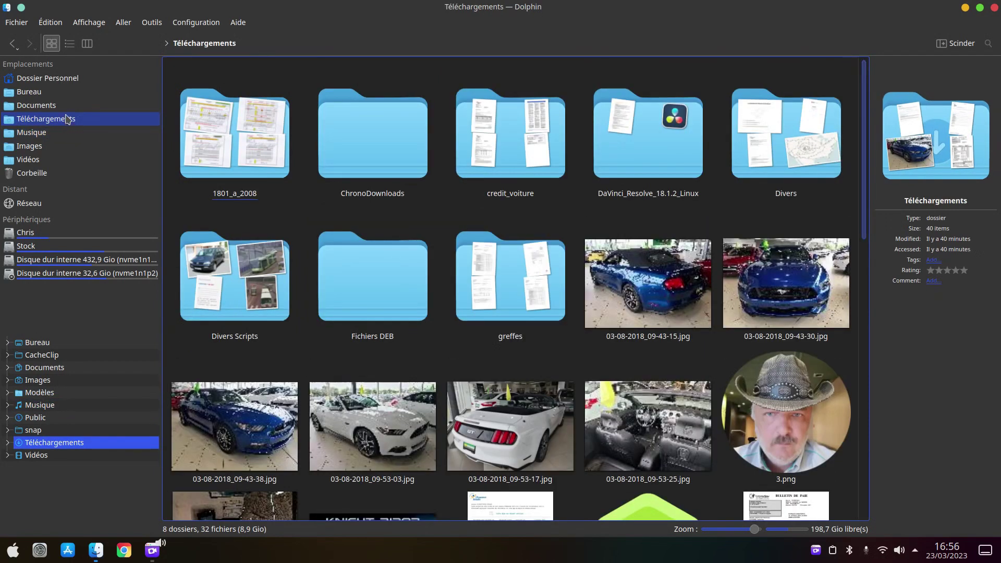
click(993, 8)
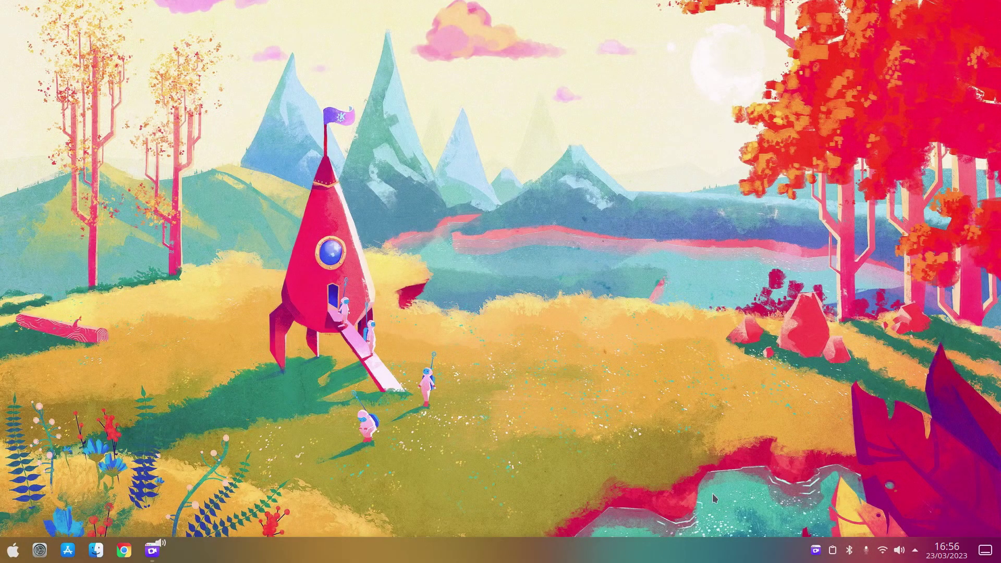
Set the desktop wallpaper to Elarun
right_click(493, 204)
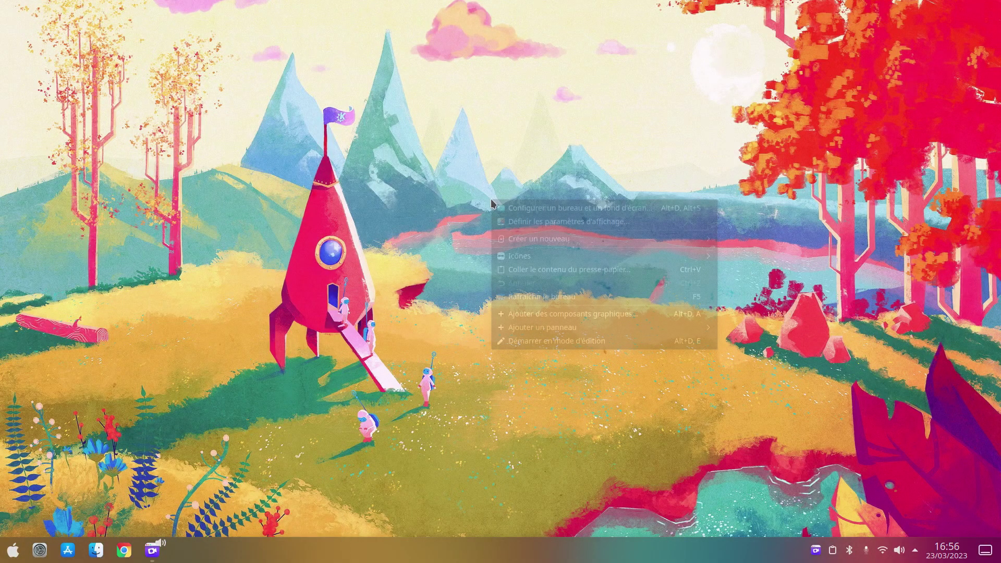
click(523, 208)
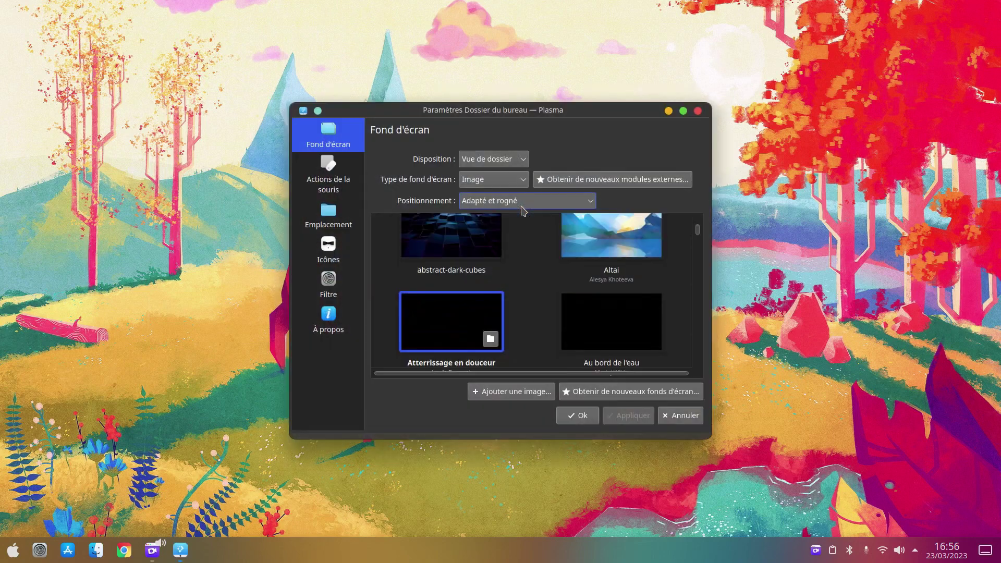
scroll(516, 259, down, 10)
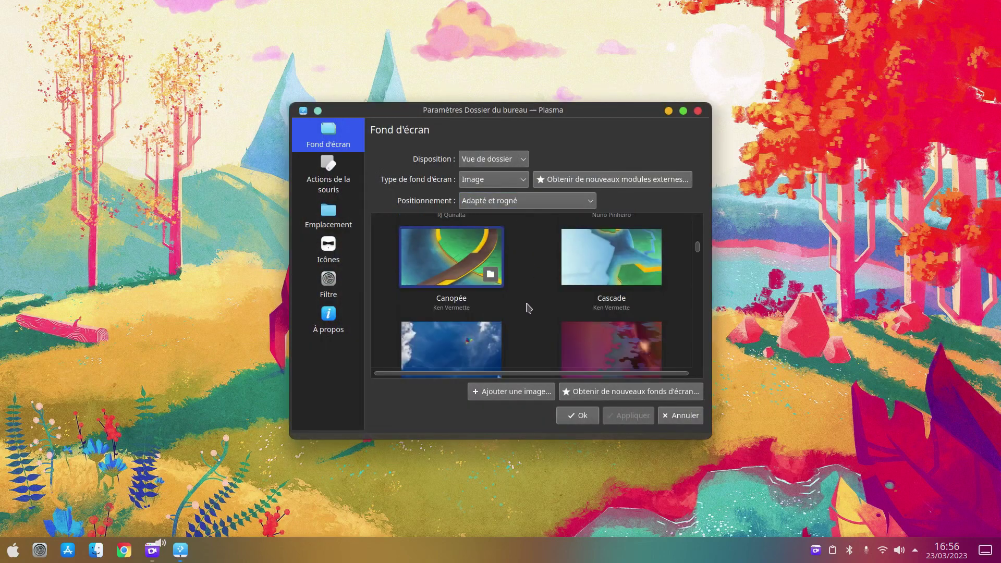
scroll(528, 308, down, 5)
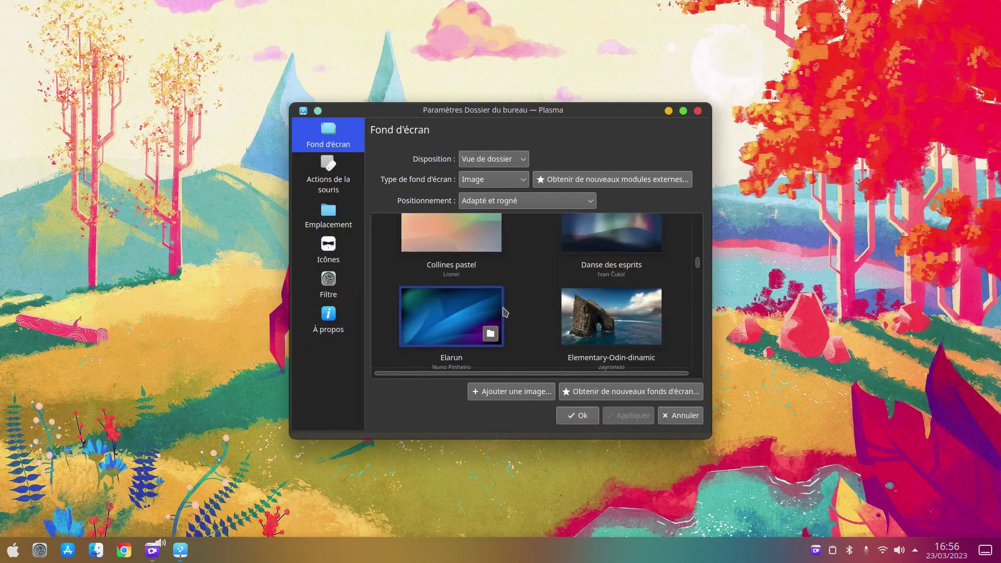
click(463, 309)
click(630, 416)
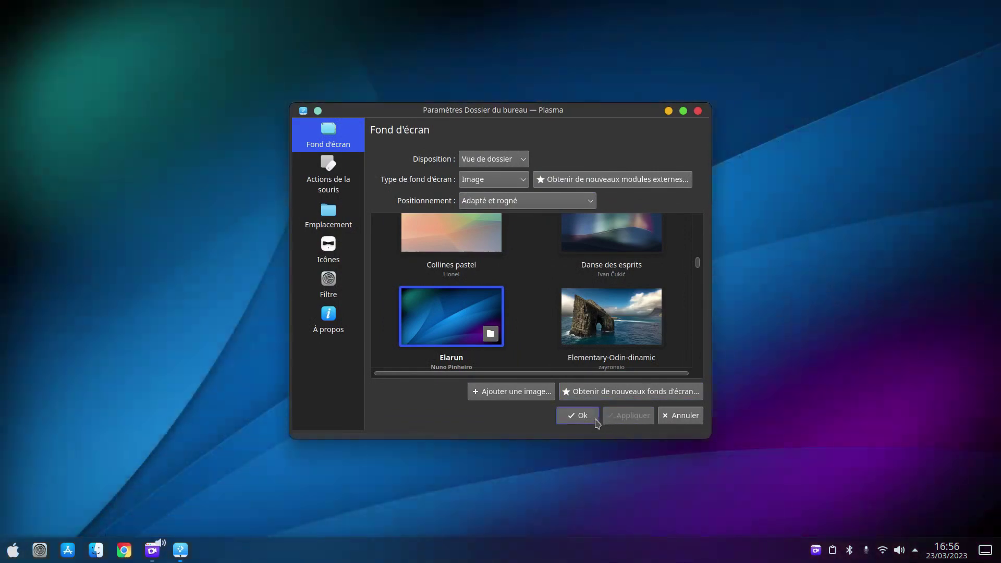
click(586, 417)
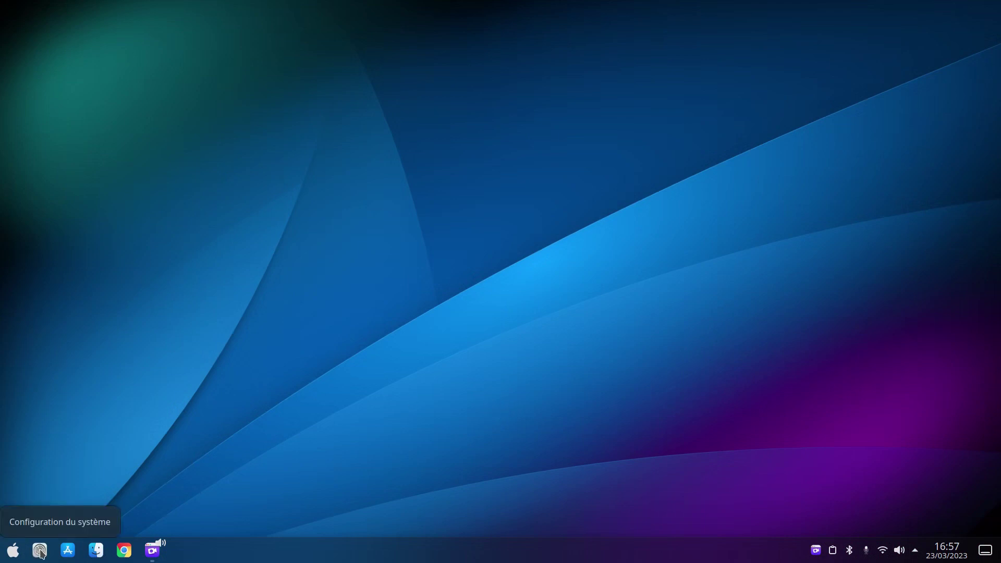
Configure the desktop to display the contents of the Dossier Personnel location and apply the setting
right_click(403, 206)
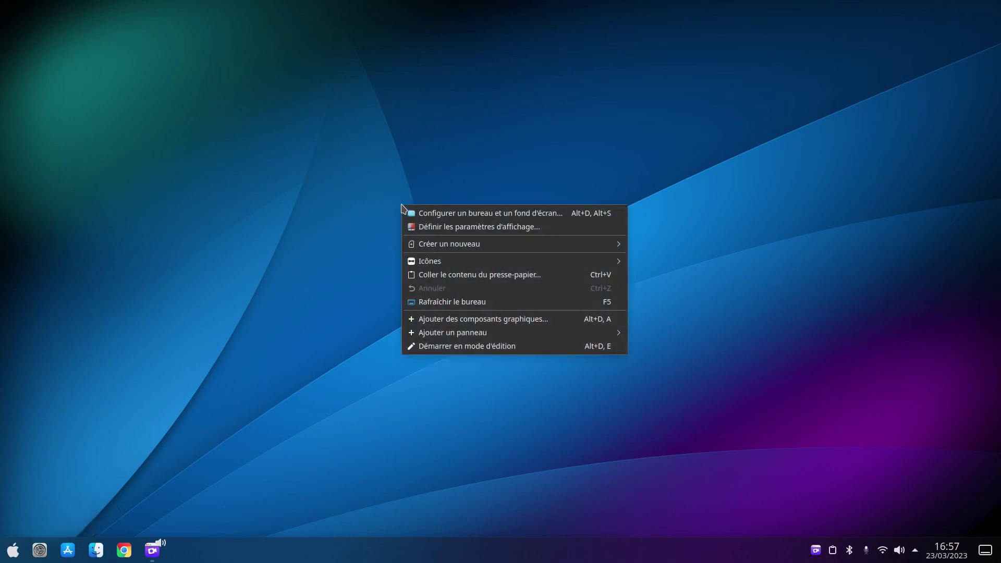
click(456, 214)
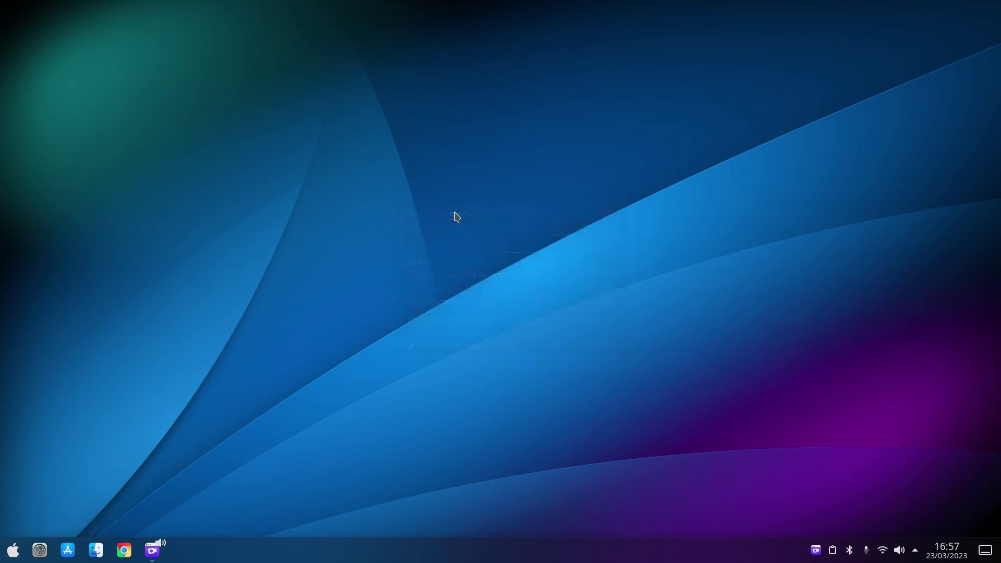
click(330, 216)
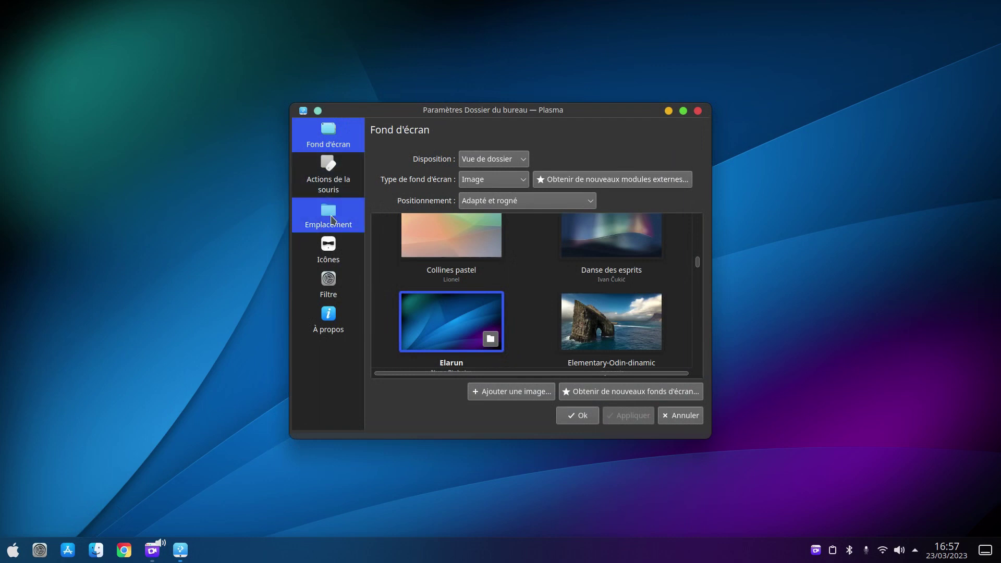
click(422, 187)
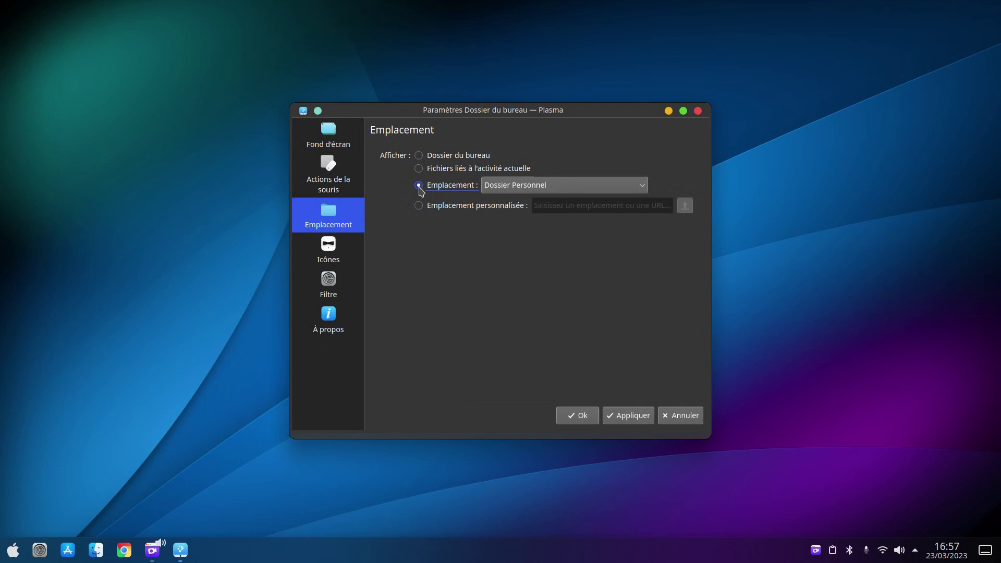
click(632, 416)
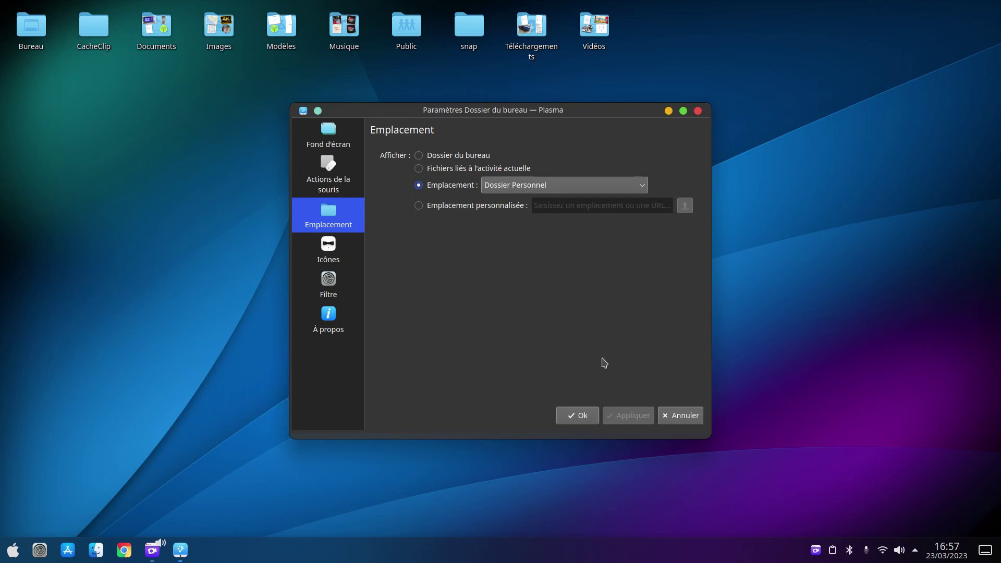
Review the desktop's icon settings for layout, sorting, size and labels in a widened settings window, and close it
click(332, 248)
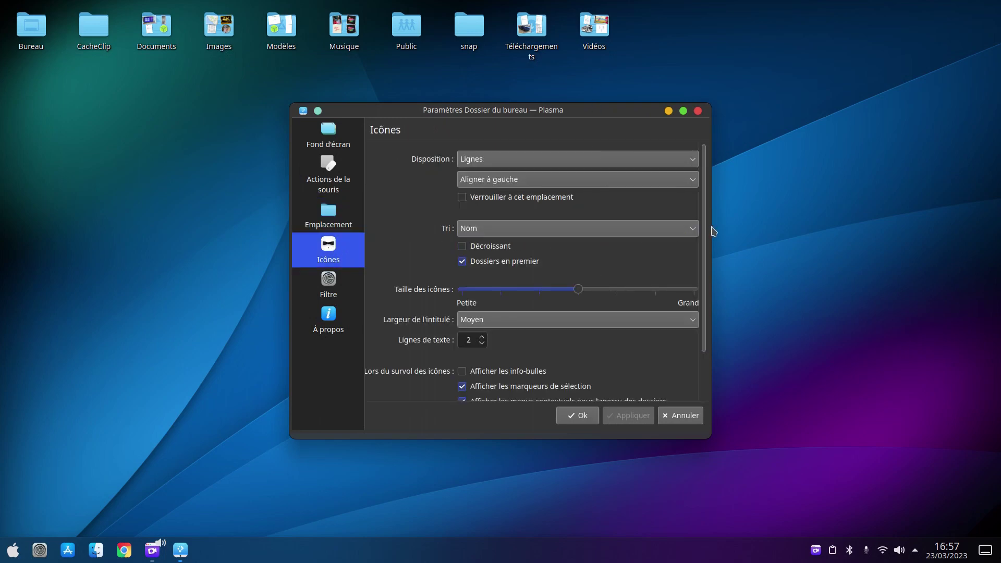
drag(712, 231, 856, 220)
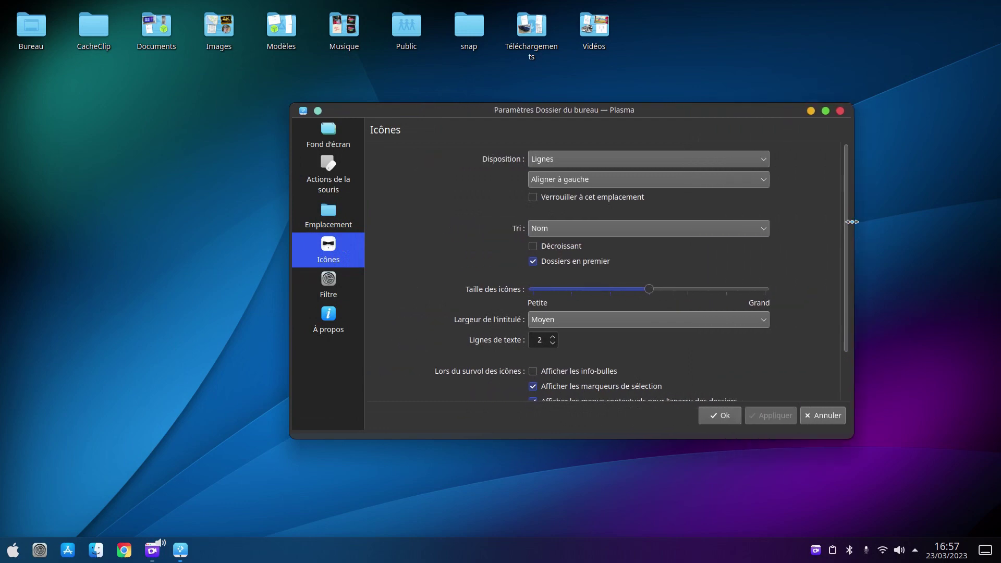
scroll(605, 330, down, 2)
scroll(605, 330, up, 2)
click(840, 111)
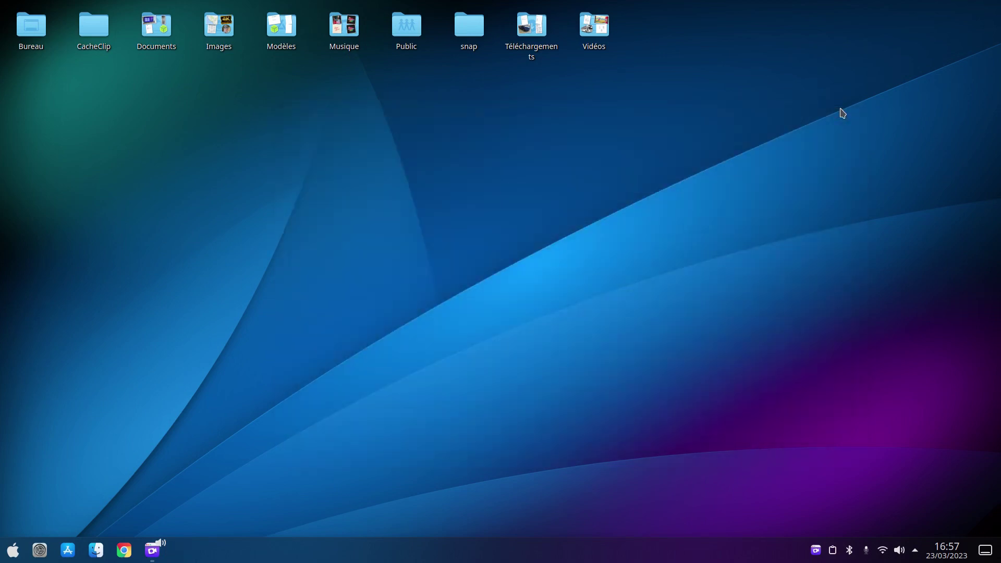
Set the size of the desktop icons to Grand
right_click(442, 215)
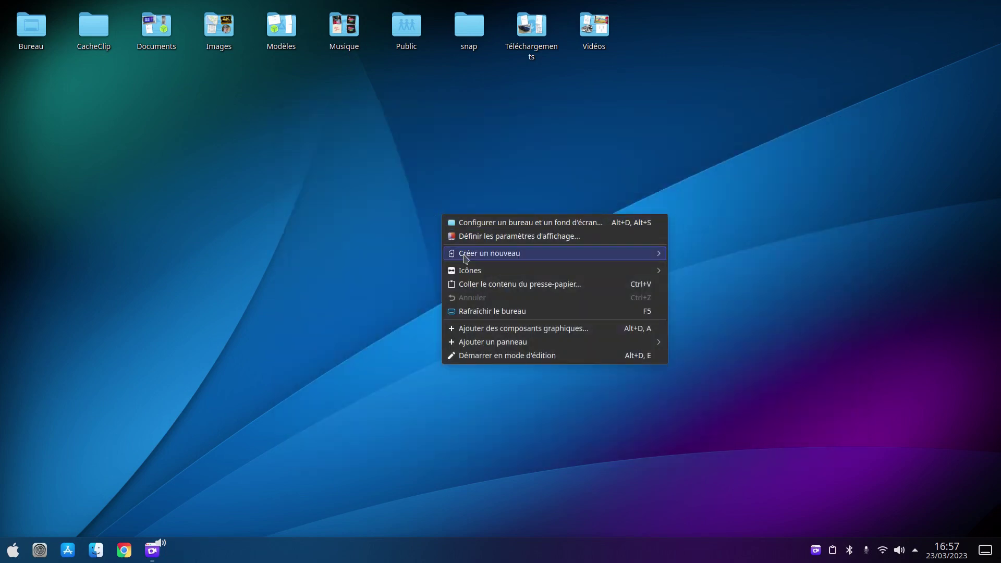
mouse_move(529, 274)
mouse_move(698, 275)
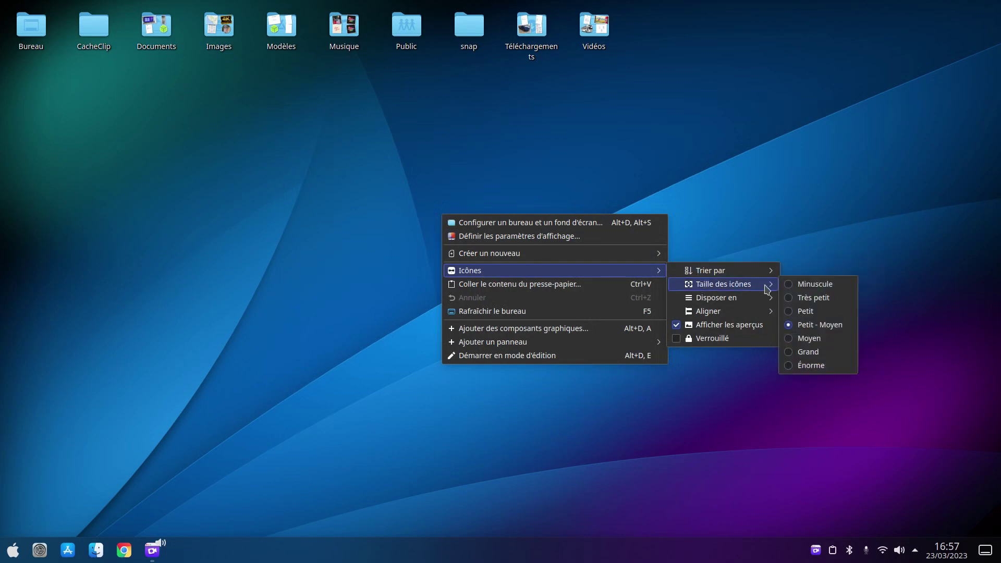
click(793, 352)
Arrange the desktop icons in columns instead of rows
right_click(505, 196)
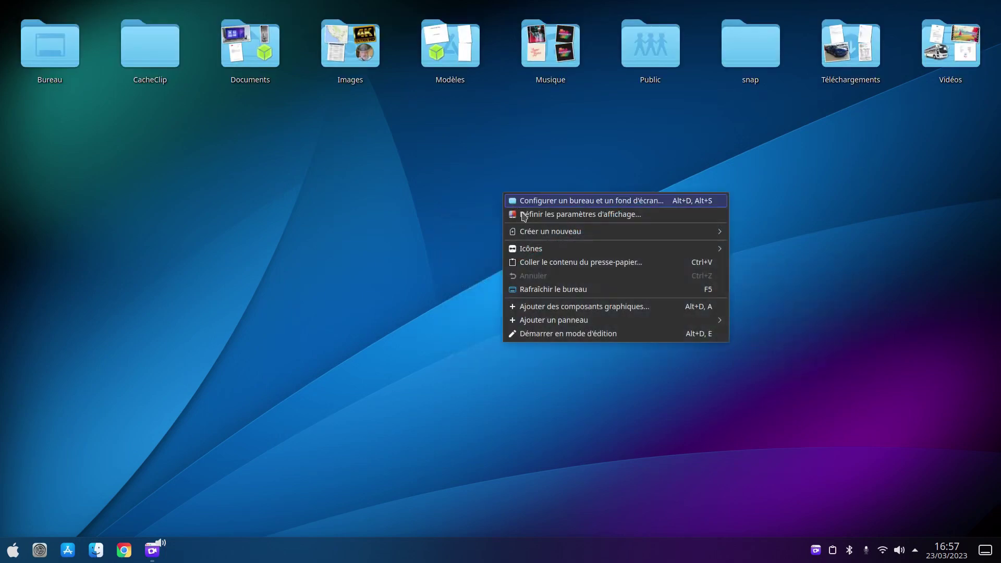
mouse_move(714, 249)
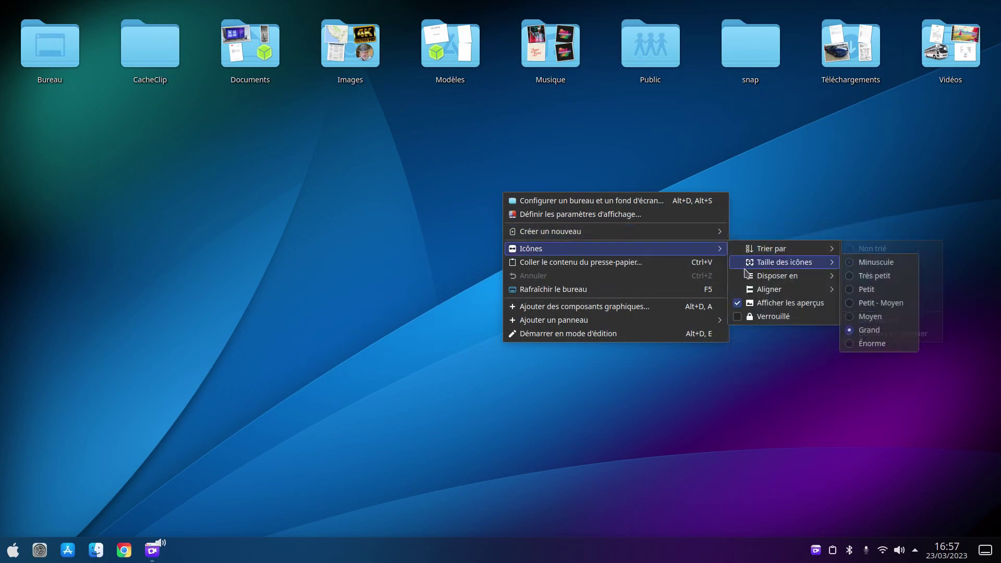
mouse_move(792, 276)
click(875, 294)
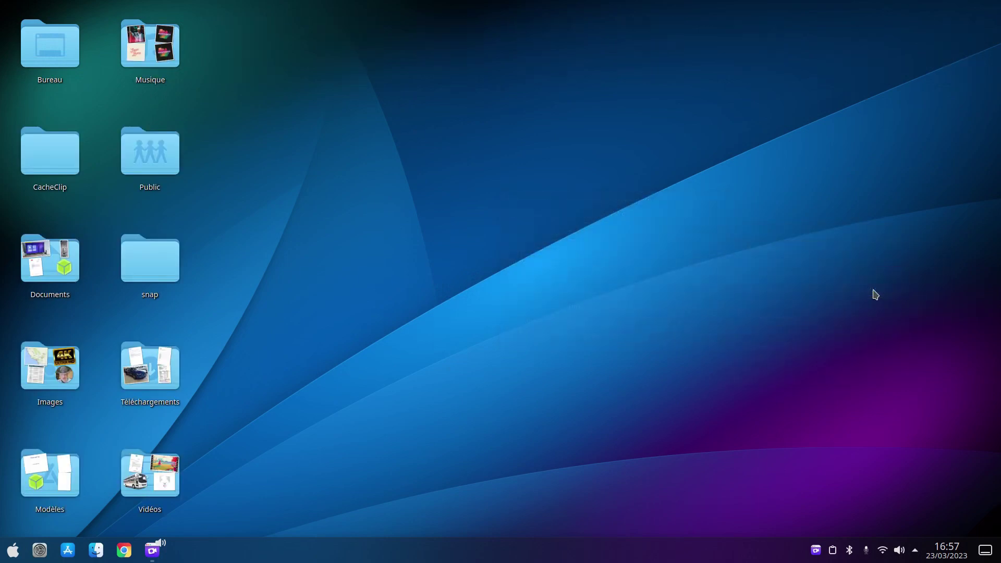
right_click(453, 226)
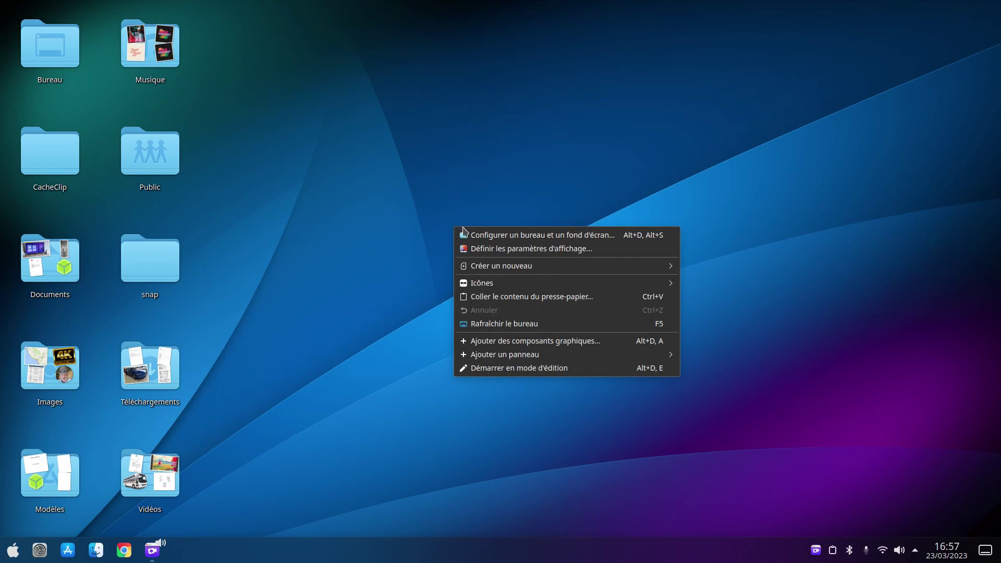
mouse_move(495, 284)
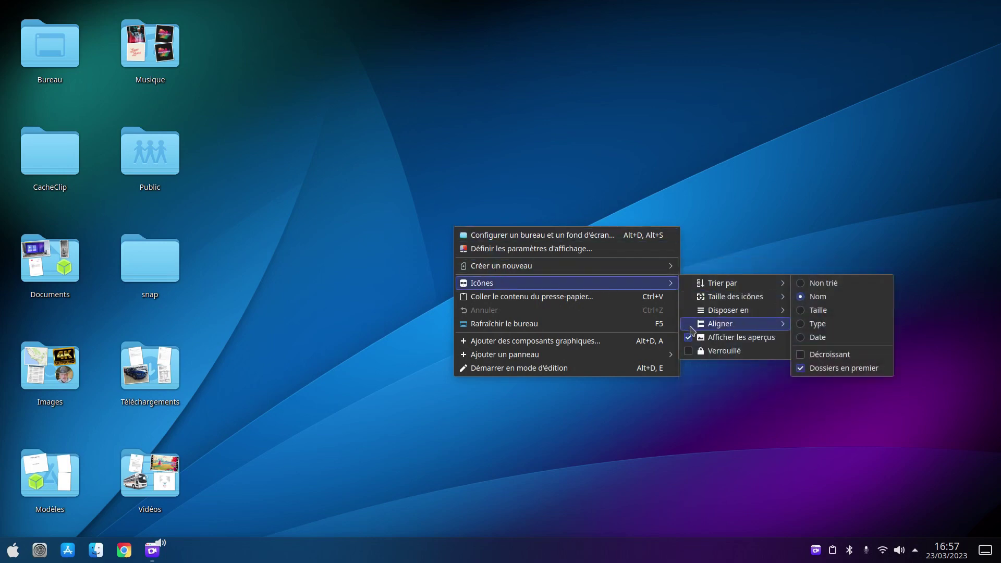
click(252, 332)
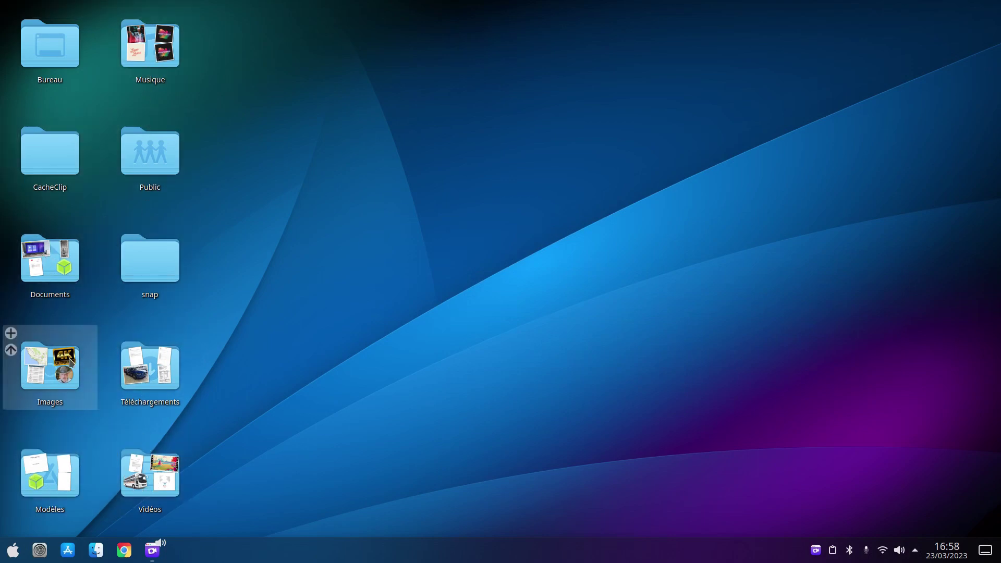
Turn off the content previews on the desktop folder icons
right_click(510, 186)
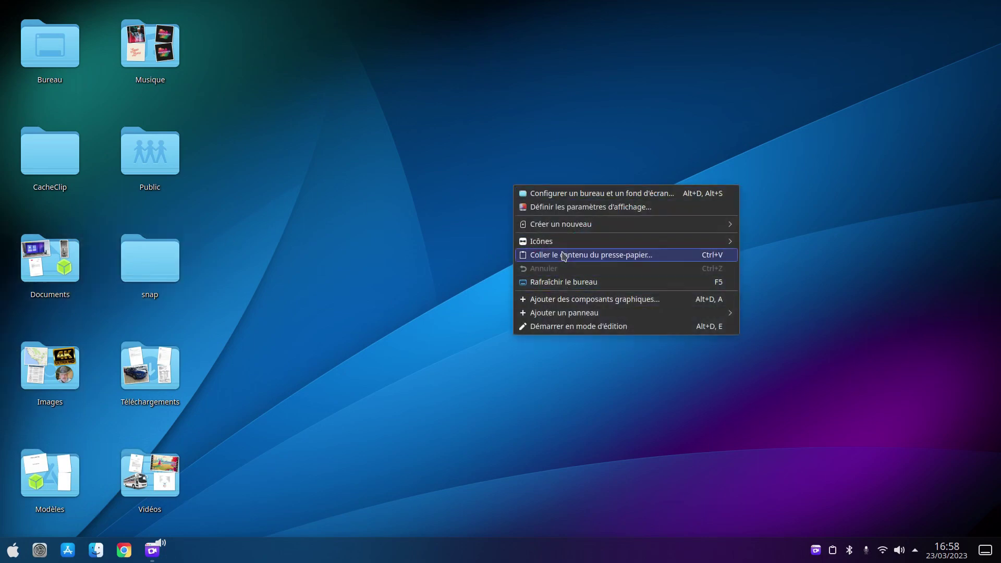
mouse_move(563, 242)
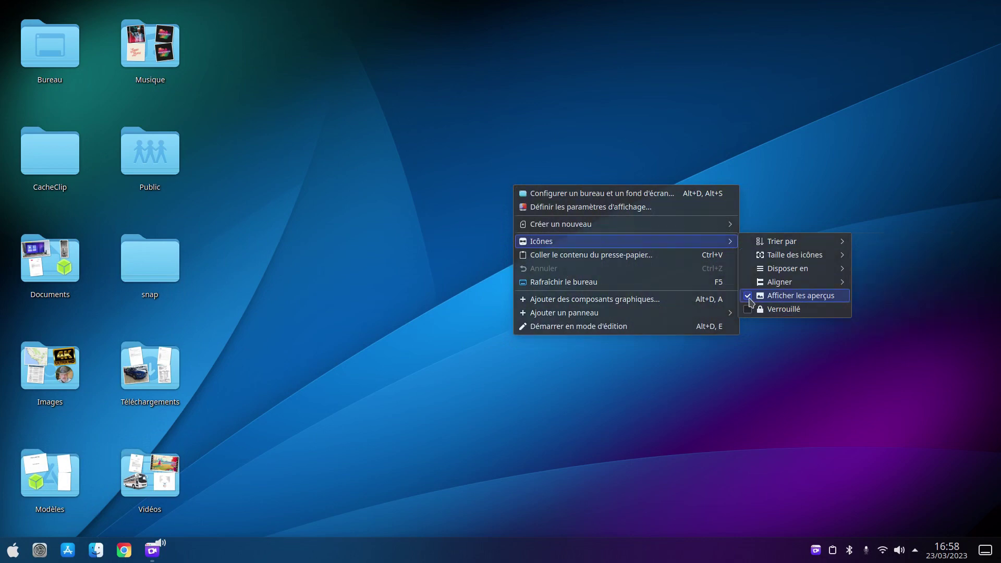
click(745, 295)
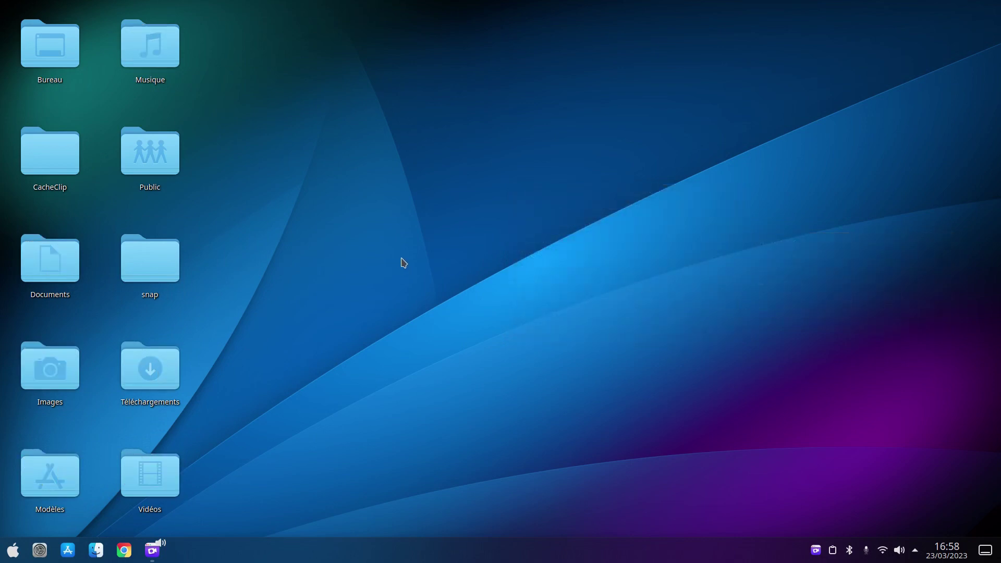
right_click(424, 265)
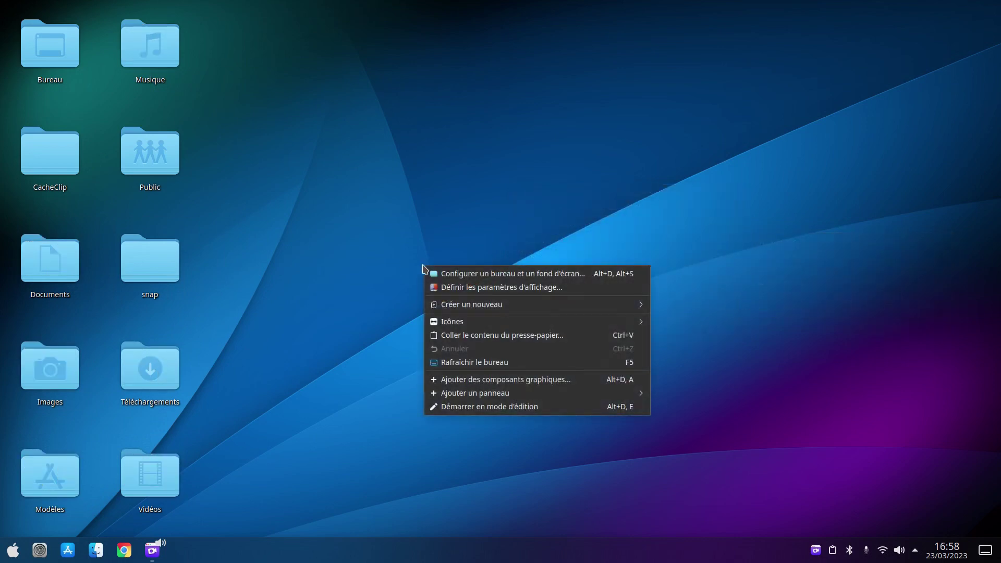
click(347, 263)
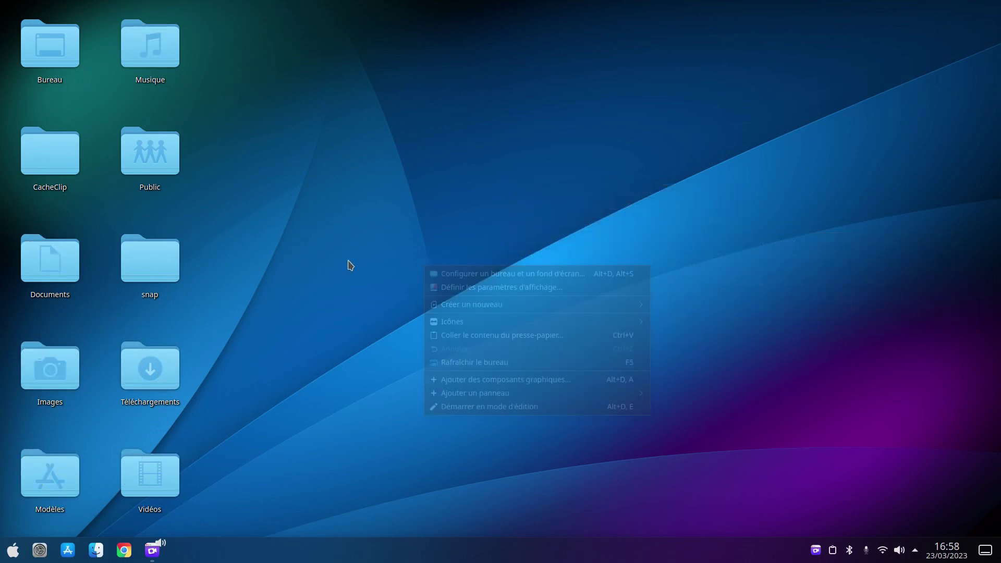
Search the widgets for "horloge", place the Horloge analogique on the right side of the desktop, and close the widget list
right_click(379, 236)
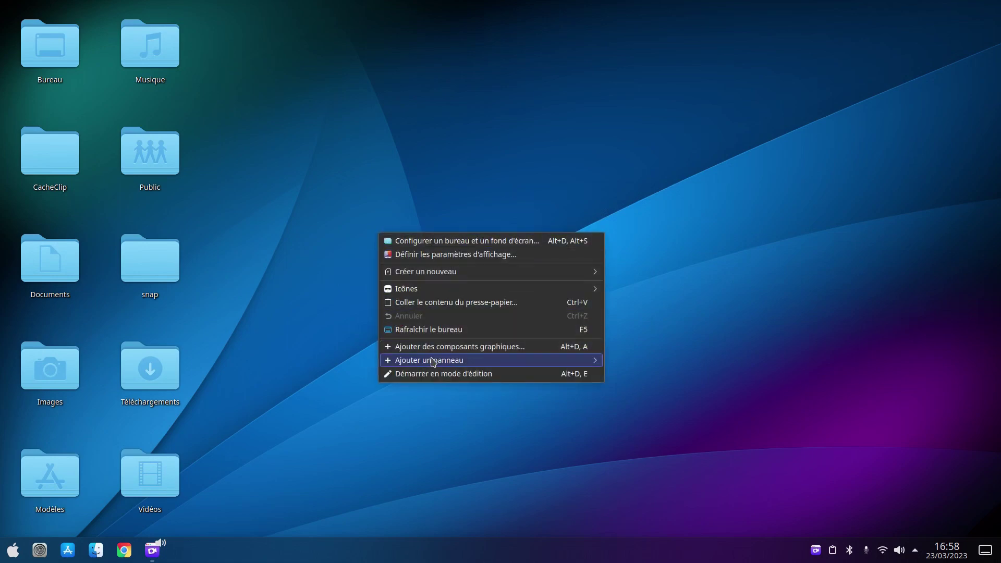
click(451, 353)
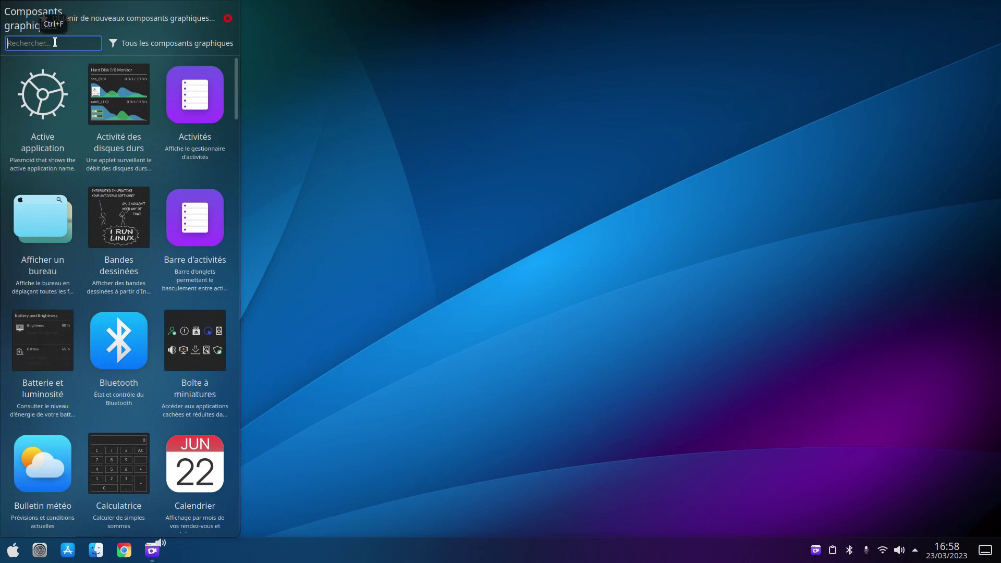
text(horloge)
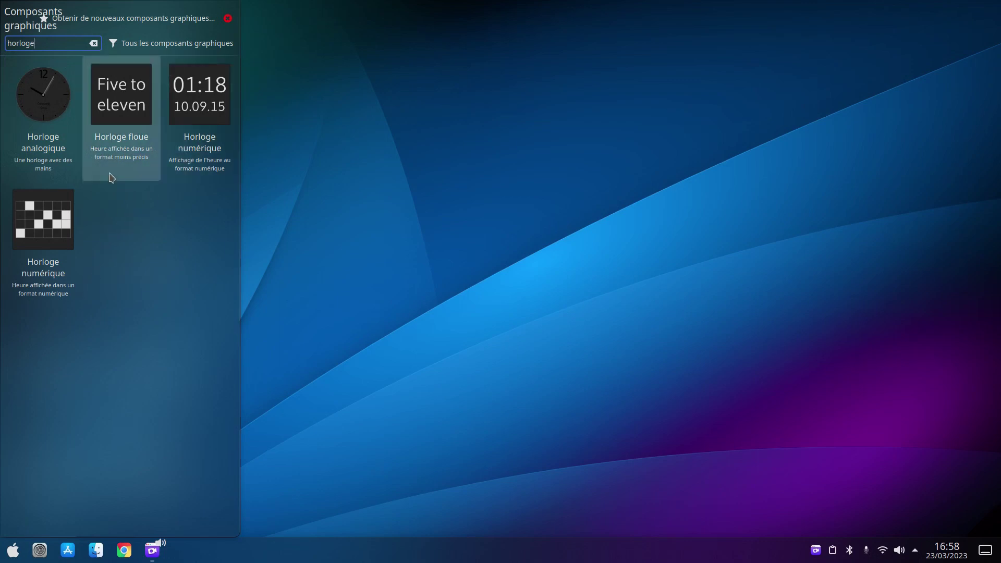
drag(43, 99, 763, 134)
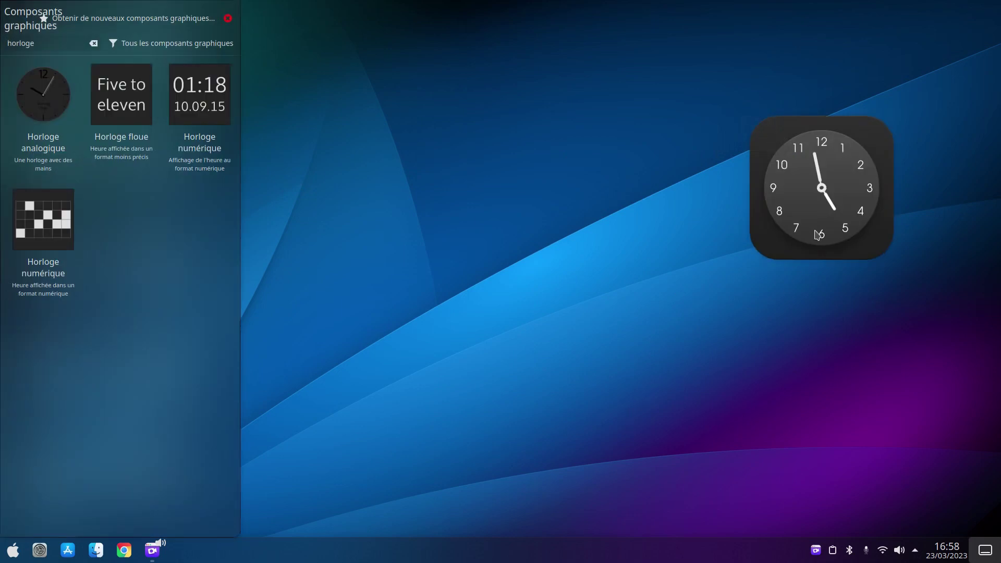
click(228, 18)
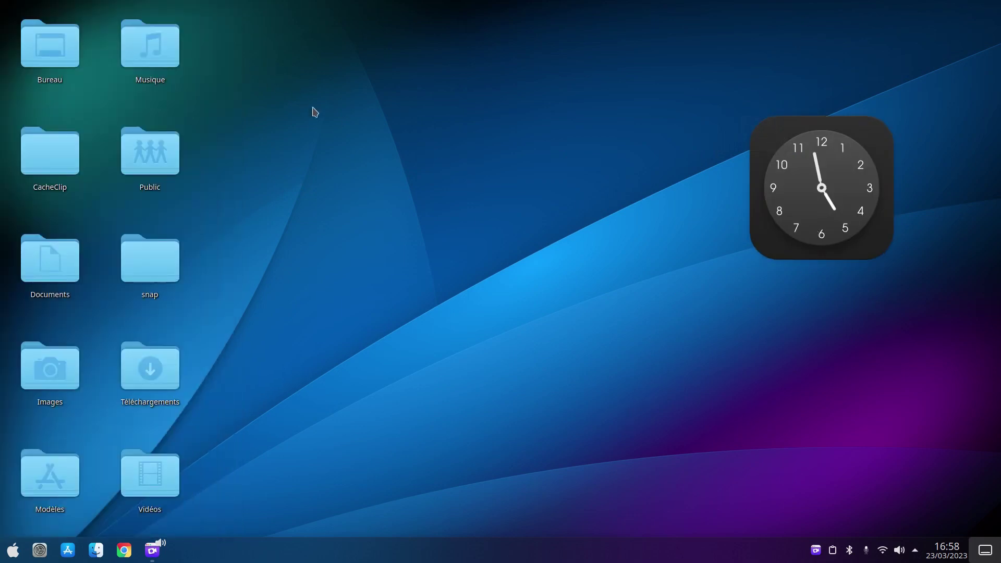
Start the desktop's edit mode, shift the analog clock up and to the left, and enlarge it
right_click(402, 159)
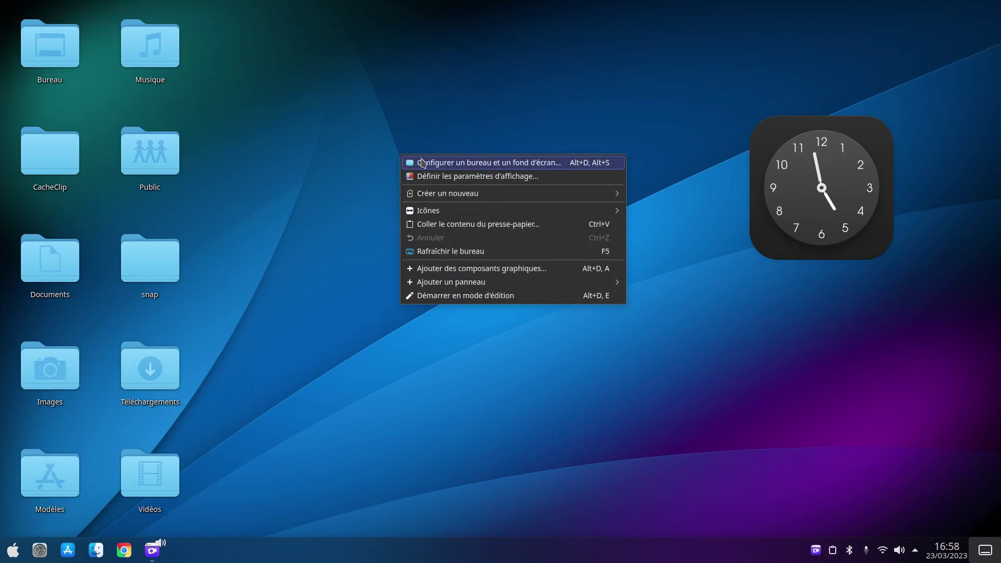
click(463, 296)
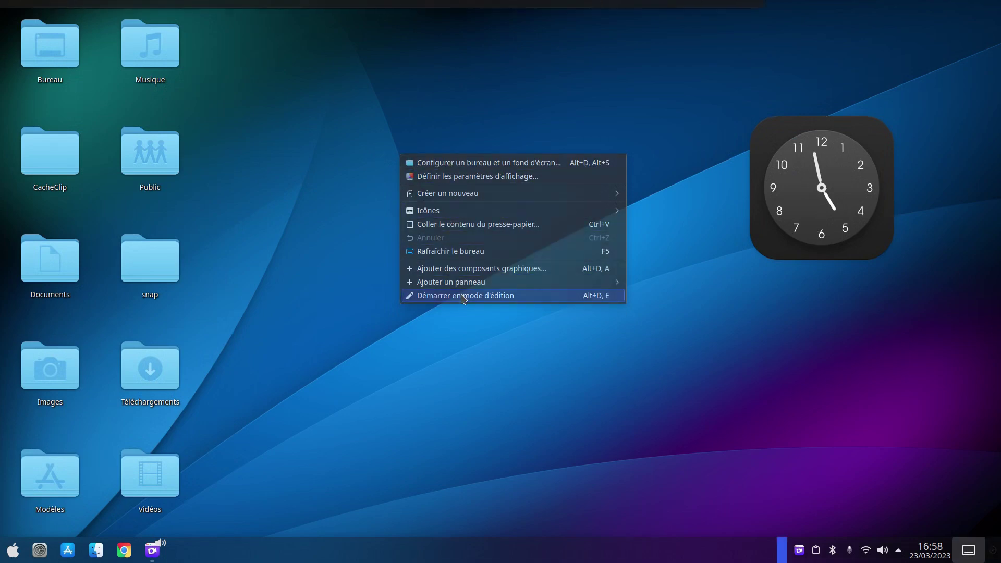
mouse_move(802, 206)
drag(802, 206, 784, 192)
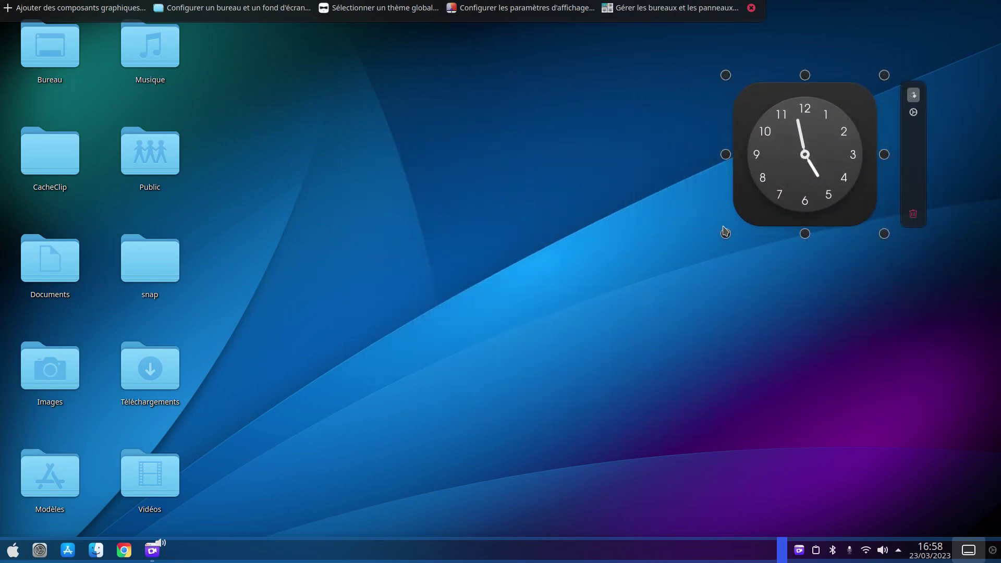
drag(725, 233, 605, 339)
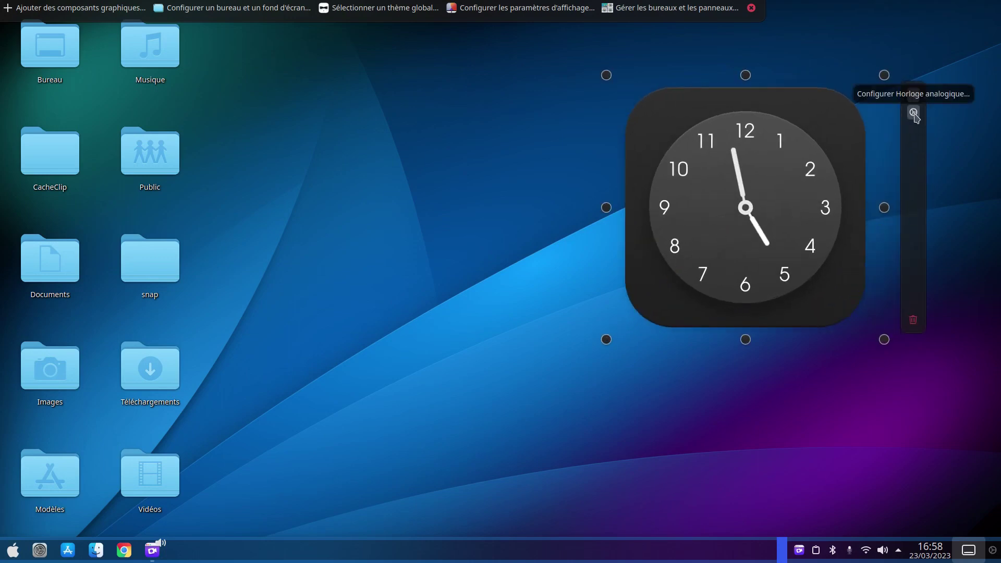
Enable the second hand (Afficher la trotteuse) in the analog clock's appearance settings and apply it
click(913, 112)
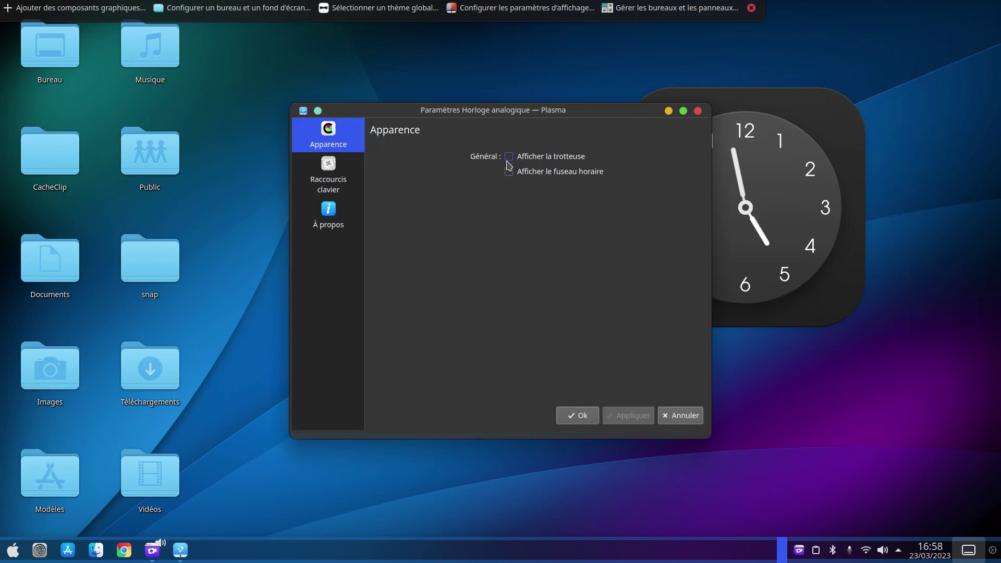
click(509, 157)
click(622, 415)
click(586, 420)
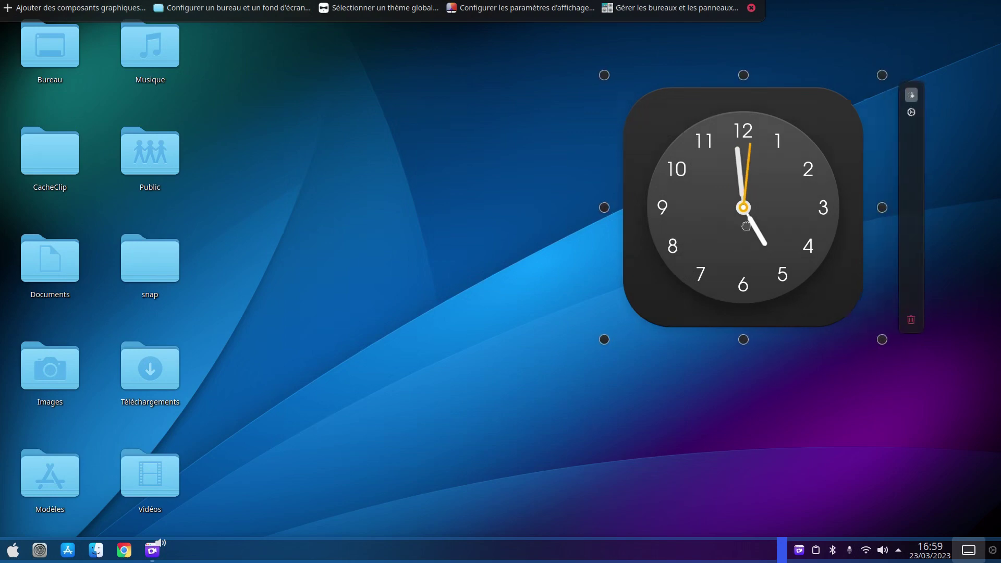
Reposition and shrink the analog clock near the desktop's upper right corner, and remove the widget
drag(752, 228, 811, 204)
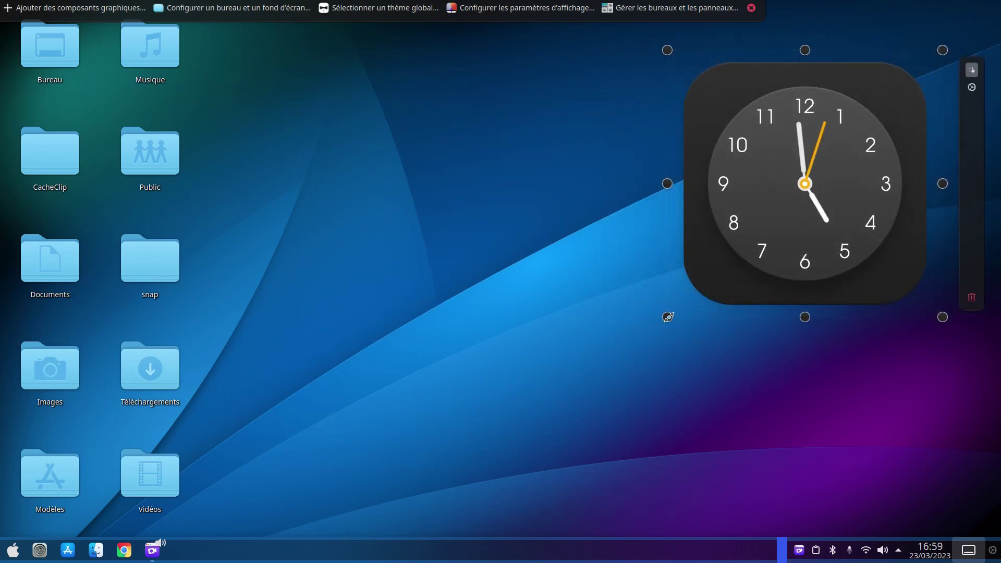
drag(669, 315, 725, 264)
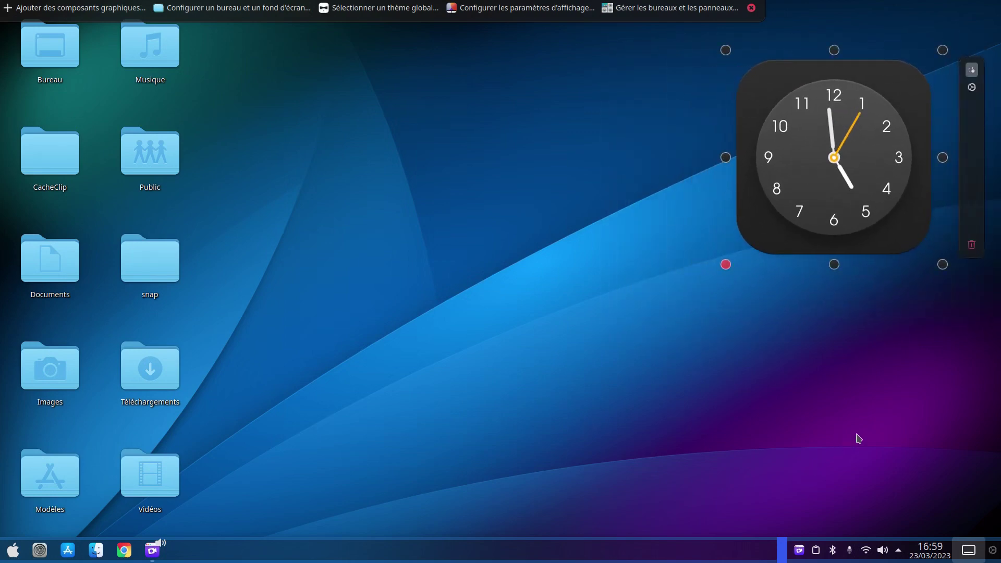
click(971, 245)
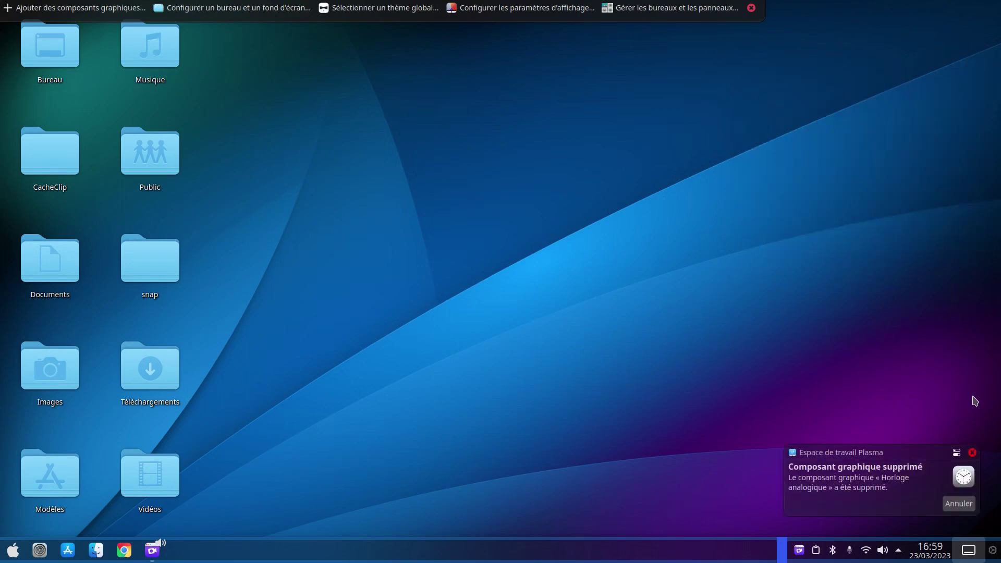
Dismiss the widget removal notification and leave the desktop's edit mode
click(972, 452)
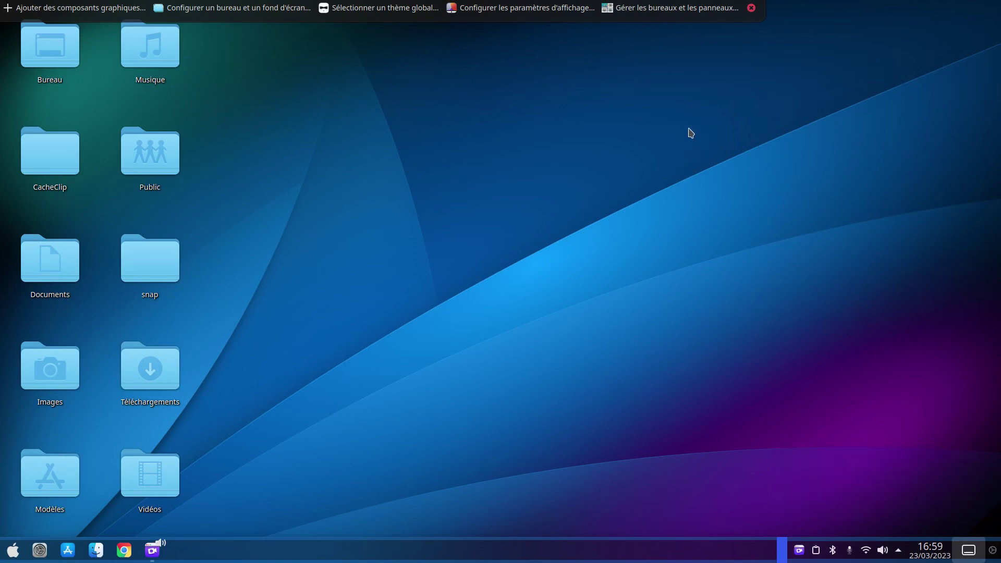
click(751, 8)
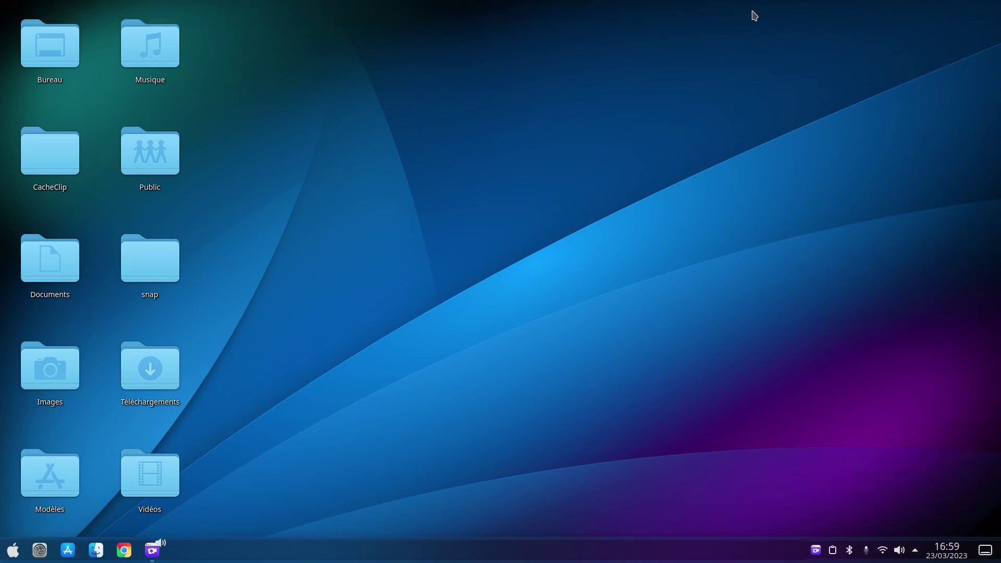
right_click(370, 275)
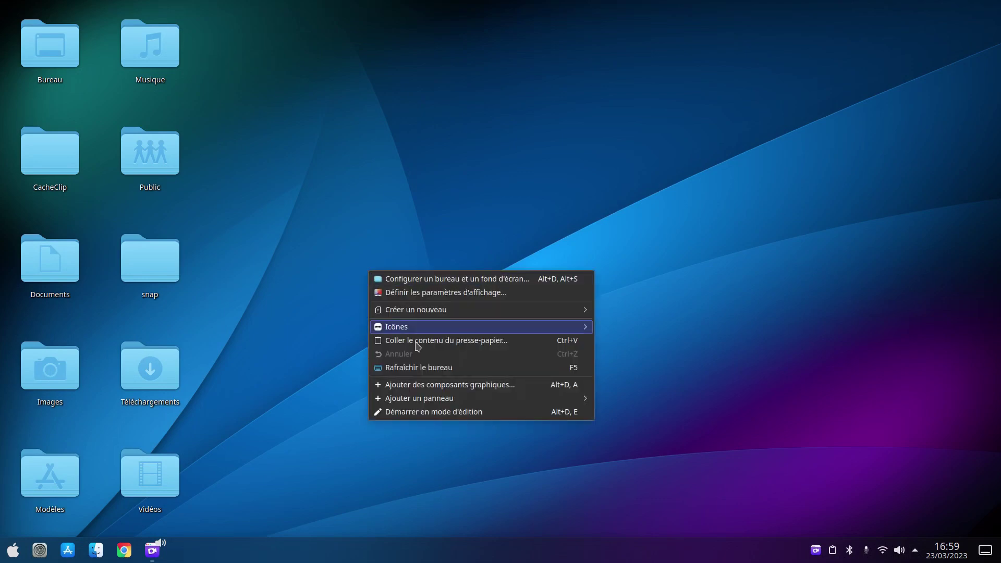
click(417, 414)
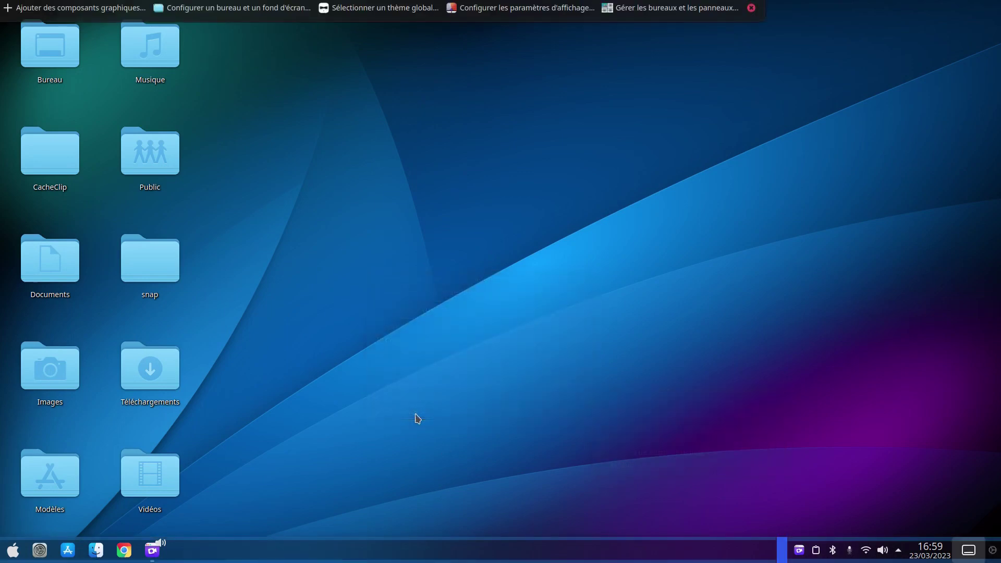
click(751, 8)
Search the widgets for "clock", place Digital Clock BE style in the desktop's upper right area, and close the widget list
right_click(456, 216)
click(498, 329)
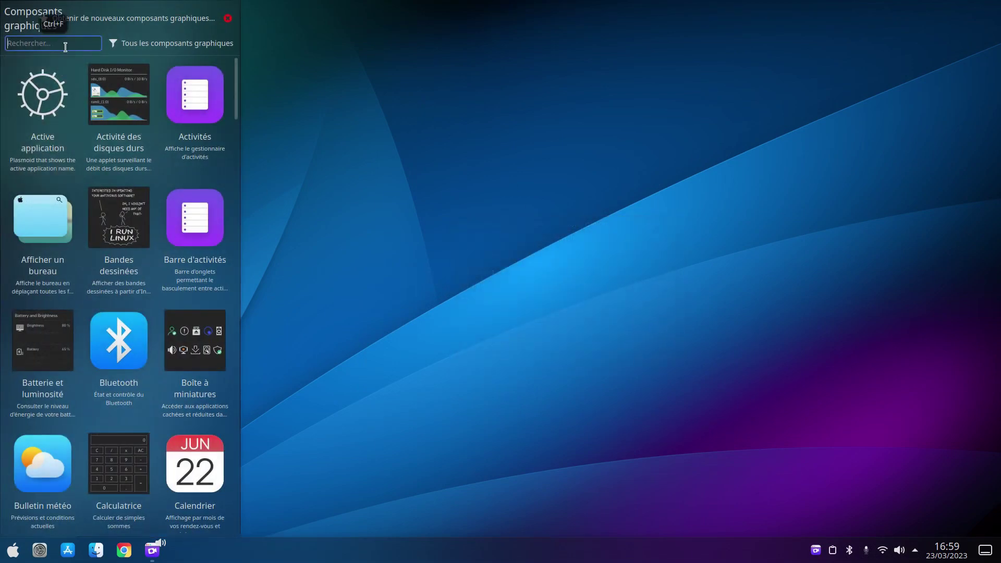
text(clock)
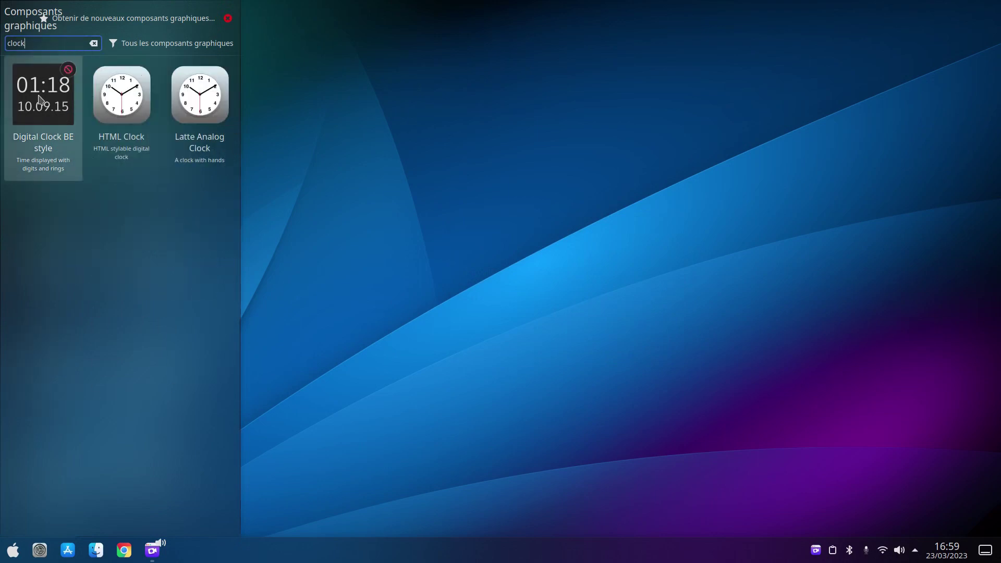
drag(40, 99, 833, 137)
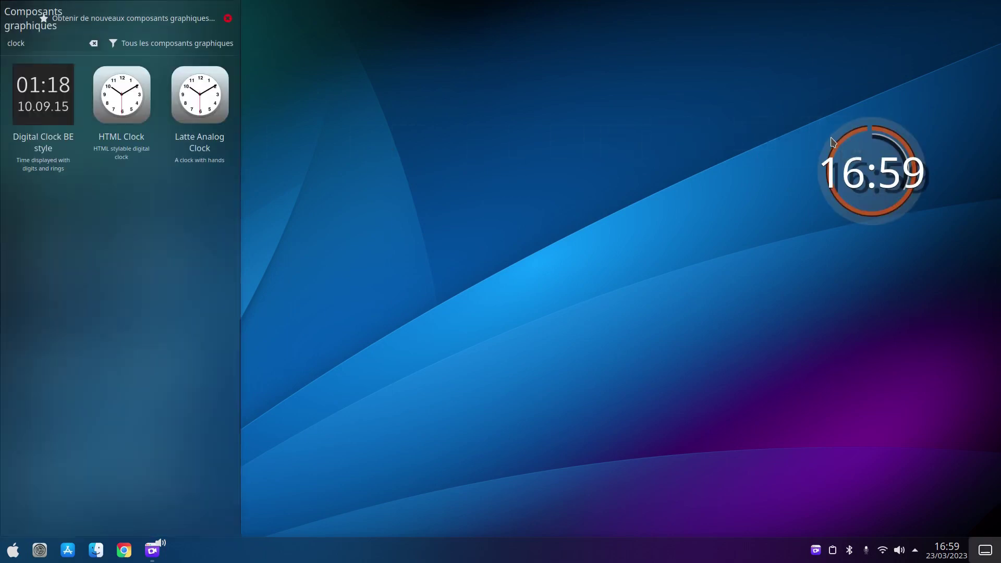
click(228, 19)
Start the desktop's edit mode, shift the digital clock slightly up and to the left, and enlarge it
right_click(592, 234)
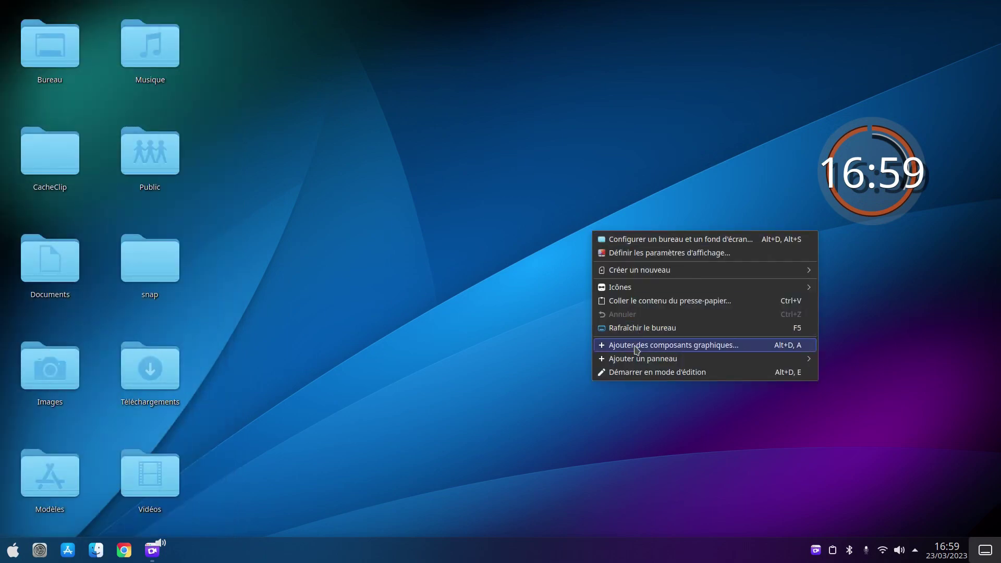
click(638, 373)
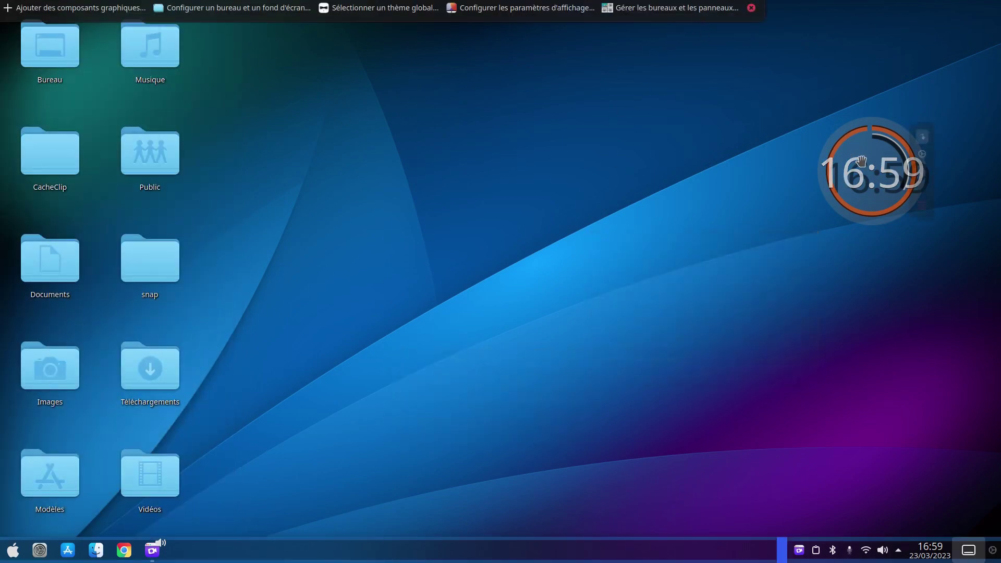
mouse_move(859, 171)
drag(858, 171, 816, 154)
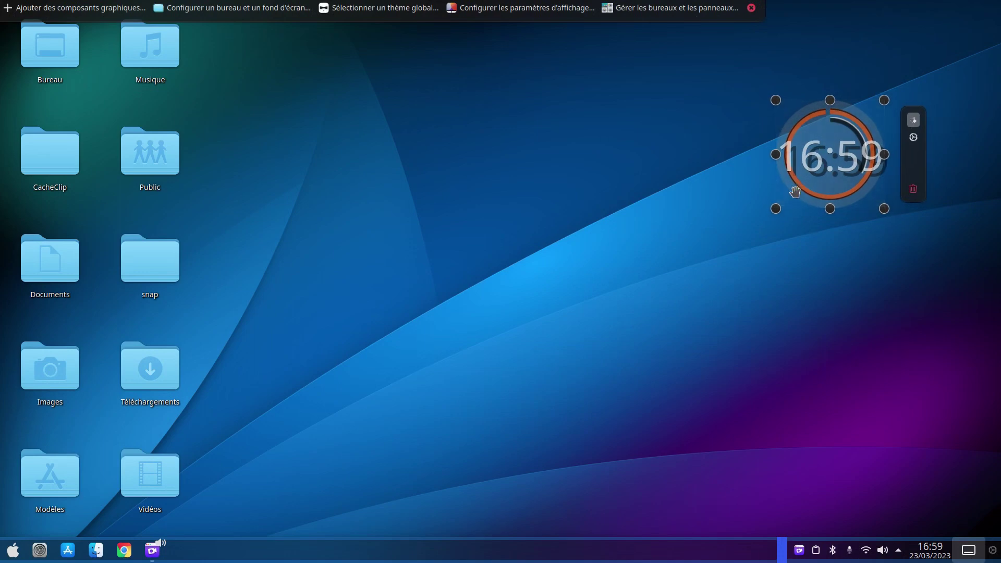
drag(778, 207, 697, 288)
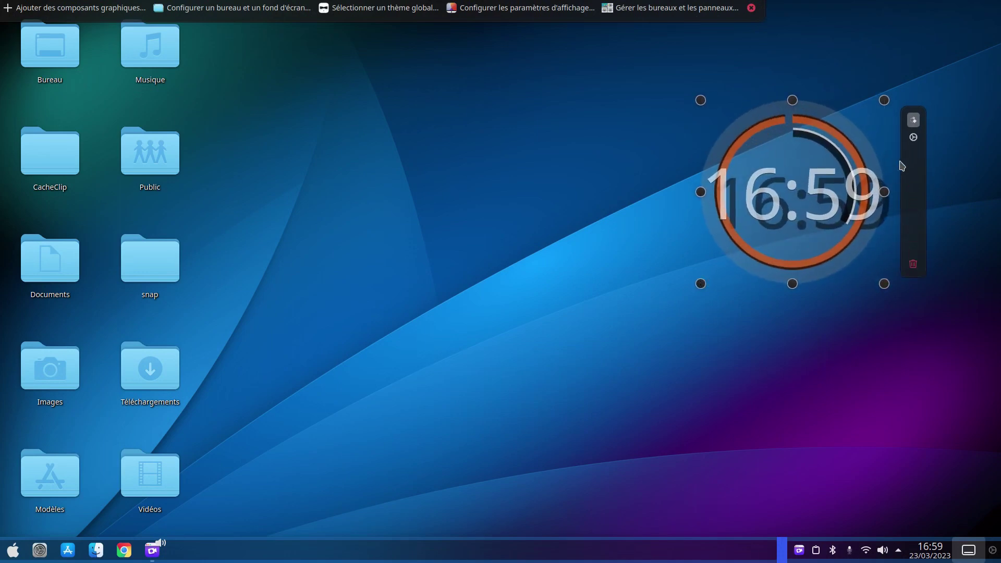
Apply Show seconds in the digital clock's appearance settings, and turn the option off again
click(913, 138)
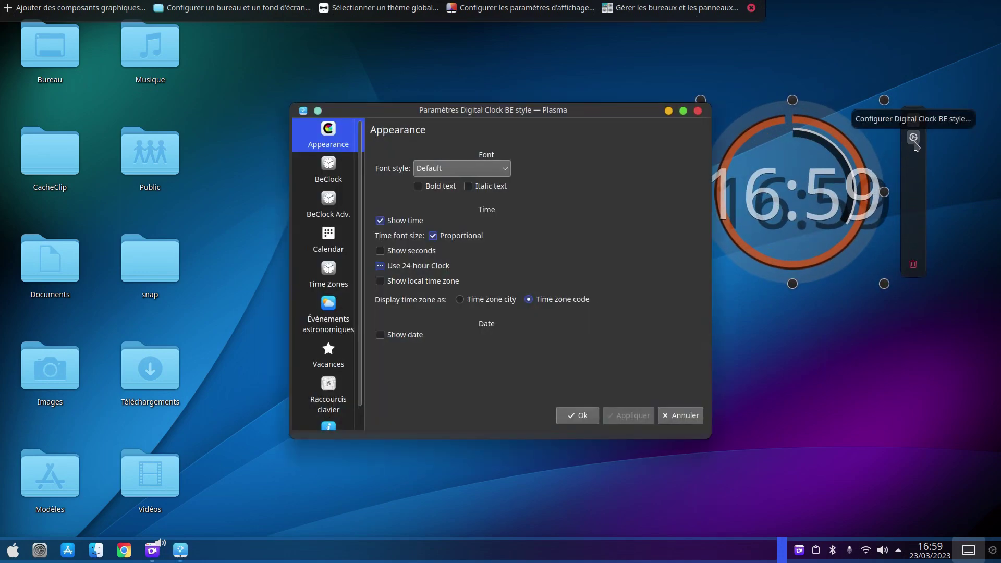
click(380, 251)
click(612, 416)
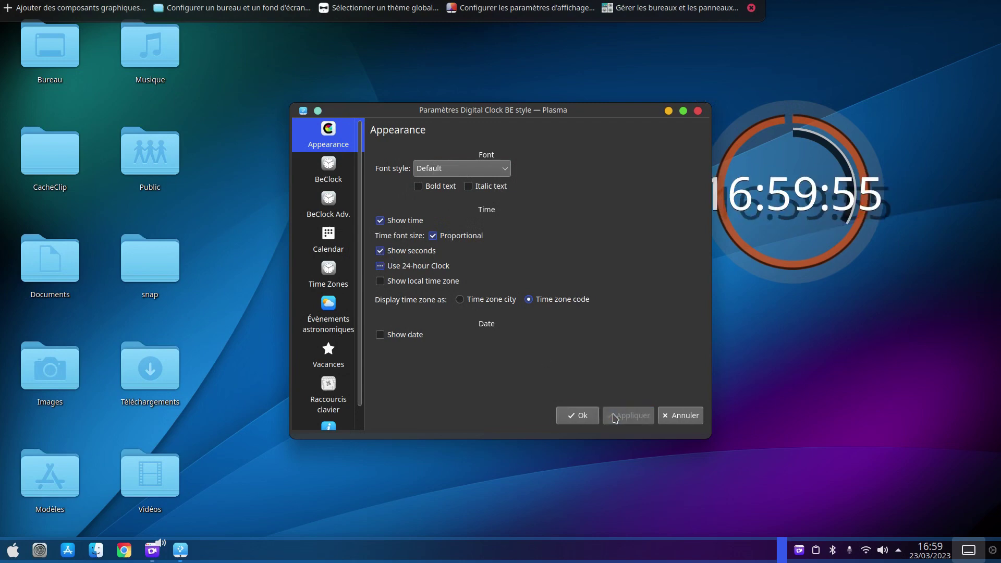
click(380, 251)
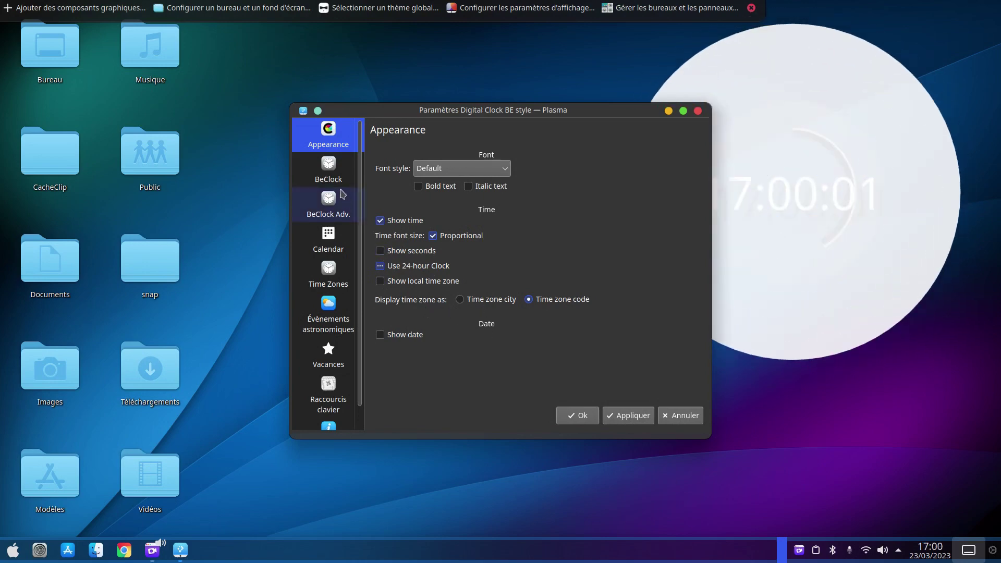
click(628, 416)
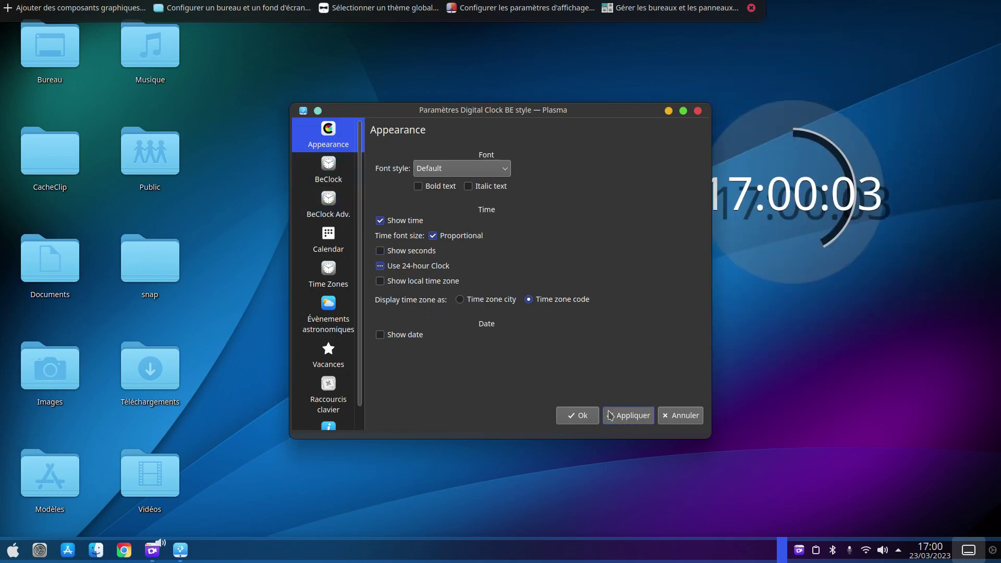
In the BeClock settings, enable the ring for the seconds, set the minute rings' main color to #ffaa00, and apply
click(332, 178)
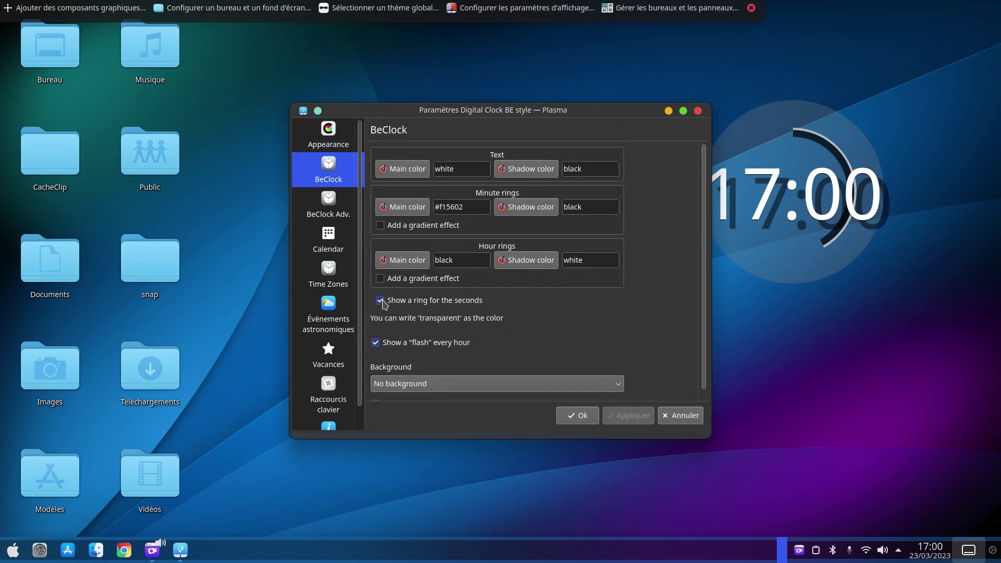
click(619, 415)
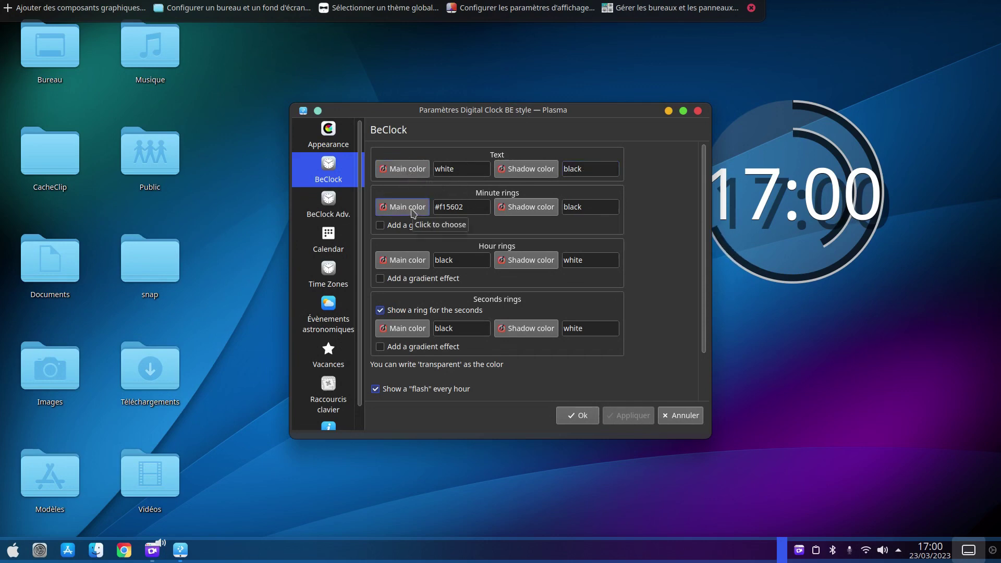
click(413, 213)
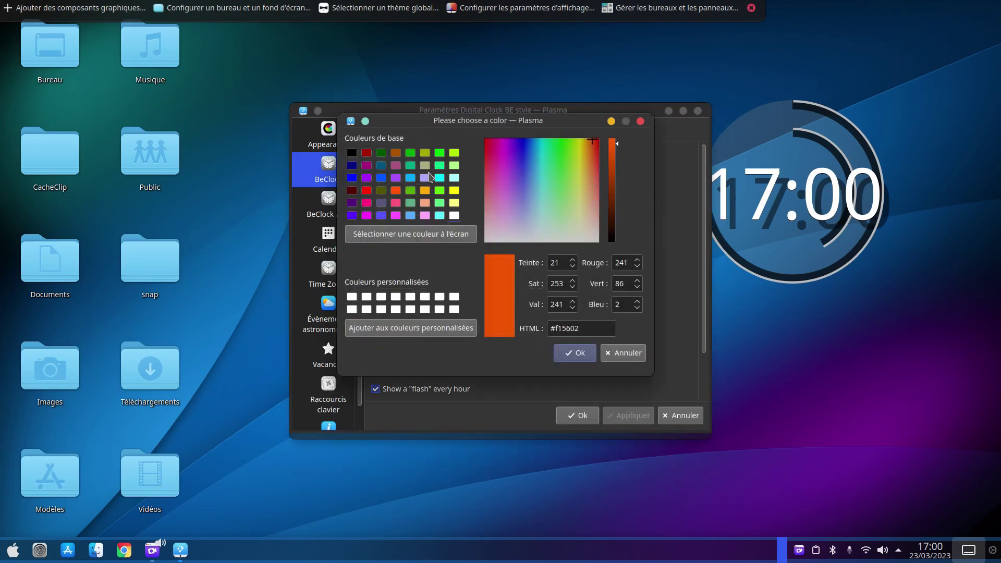
click(426, 192)
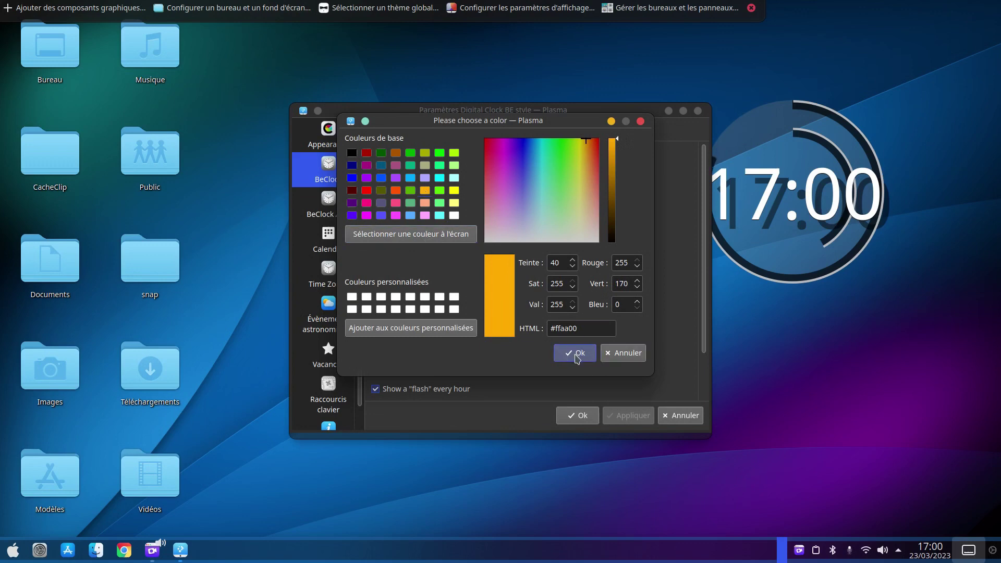
click(575, 353)
click(635, 417)
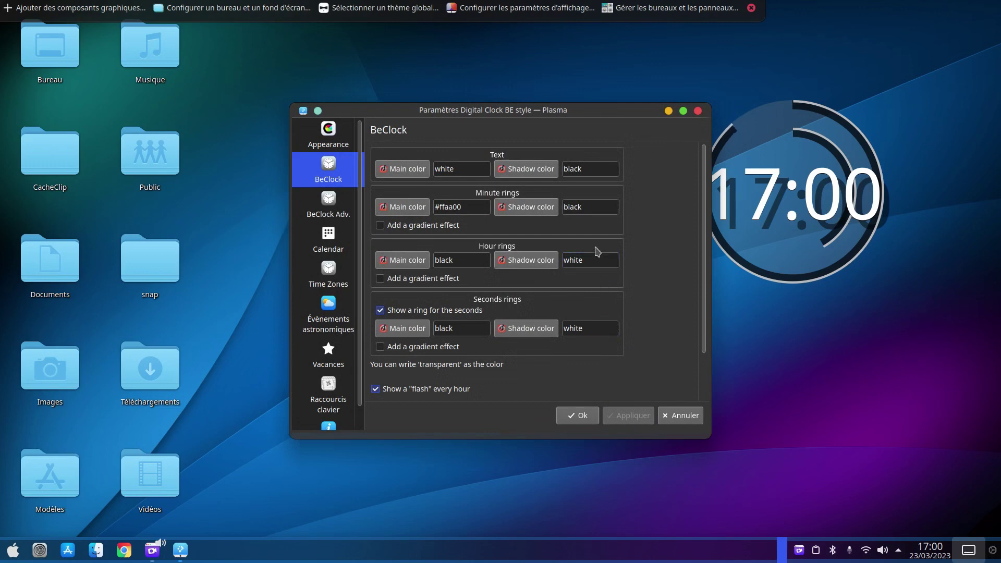
Set the hour rings' main color to red (#ff0000) and apply it
mouse_move(791, 128)
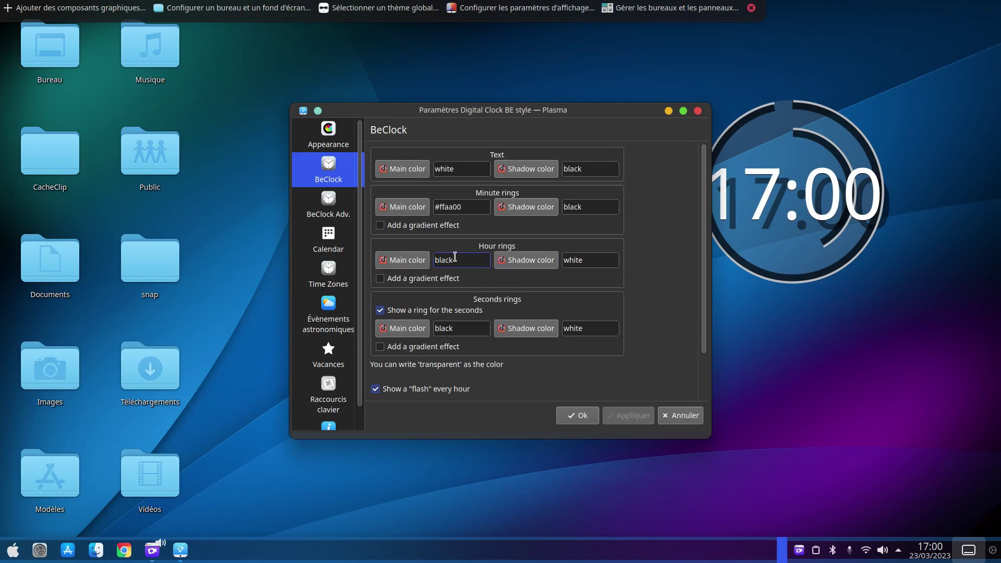
click(402, 260)
click(364, 192)
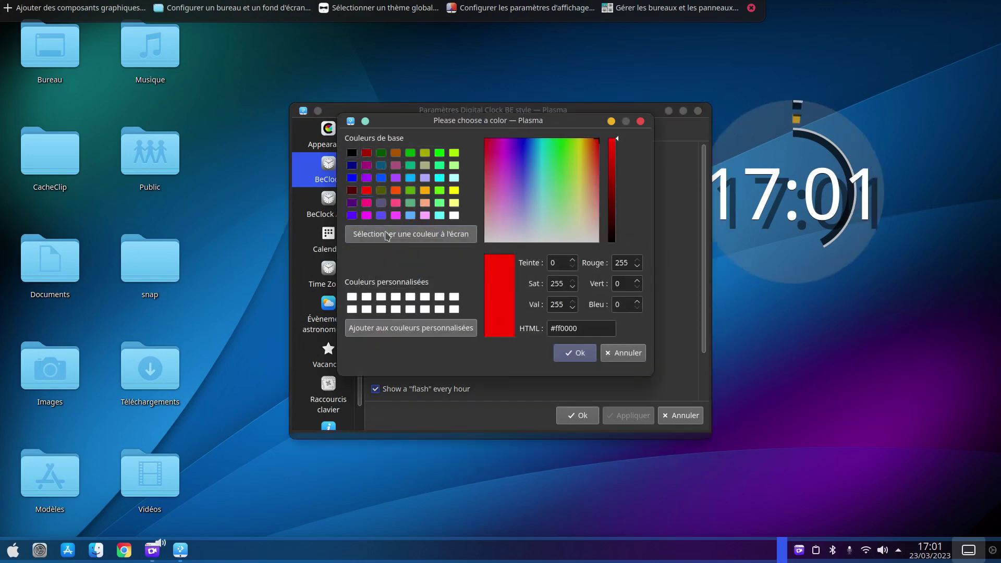
click(571, 354)
click(632, 417)
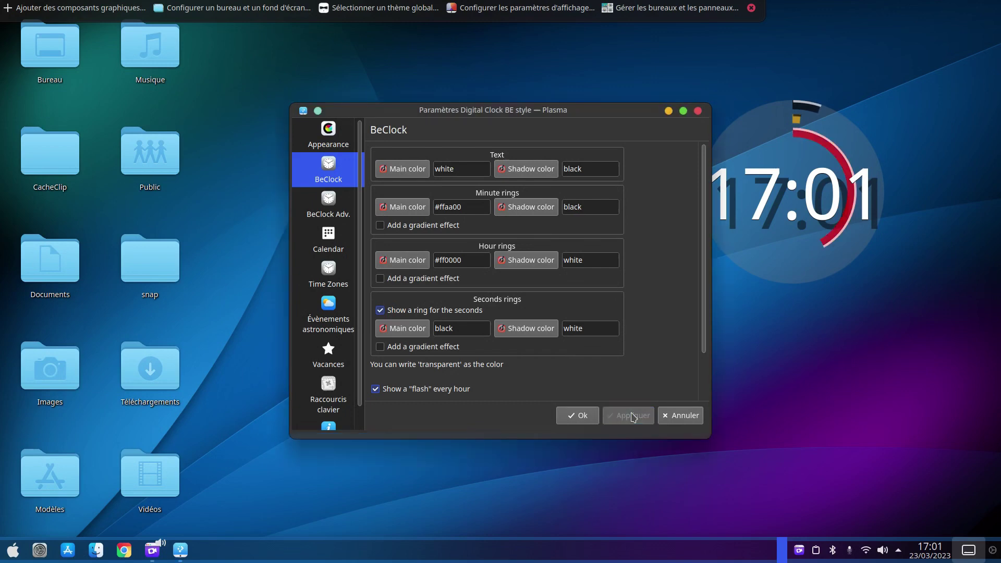
Set the seconds rings' main color to bright green (#00ff00) and apply it
click(412, 330)
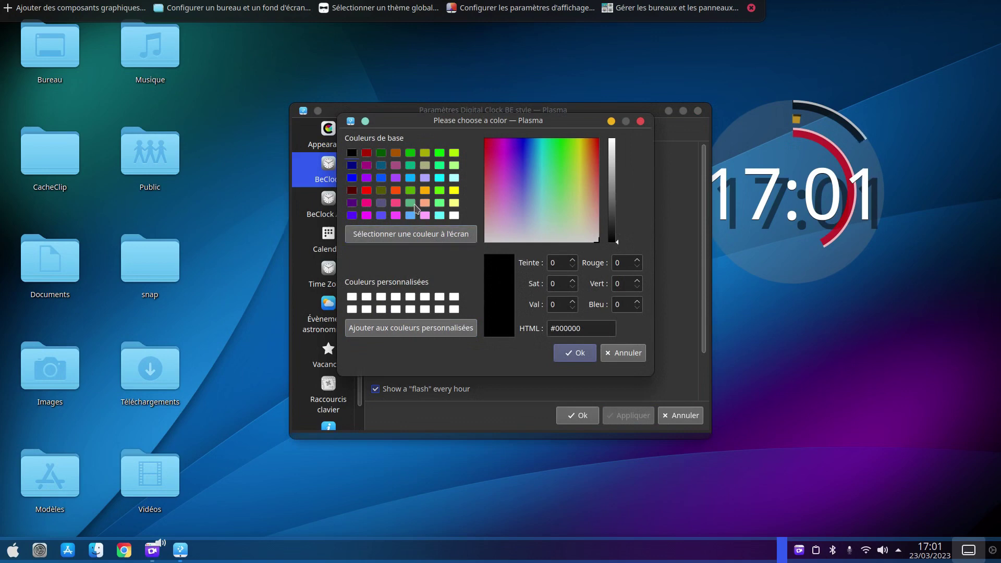
click(352, 167)
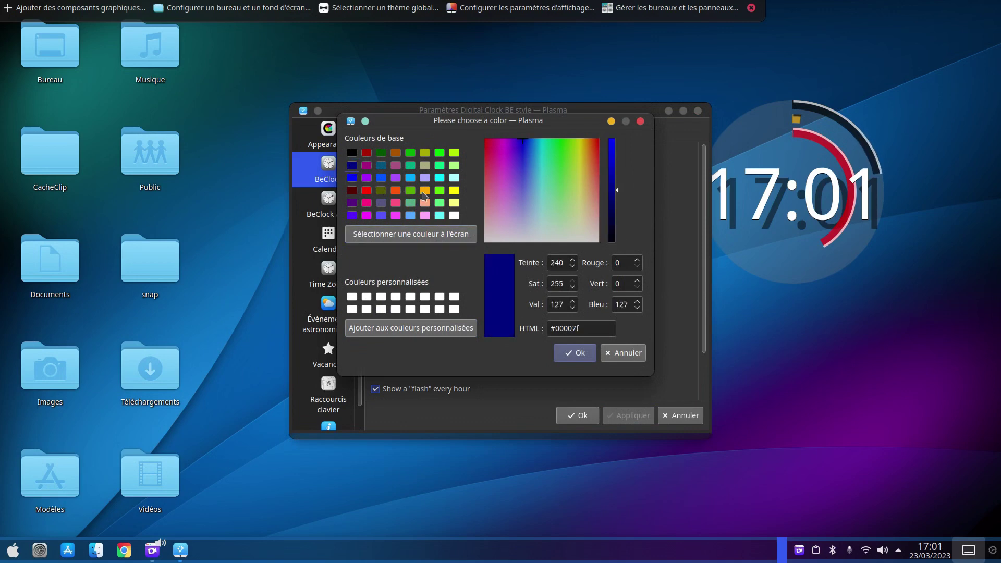
click(439, 154)
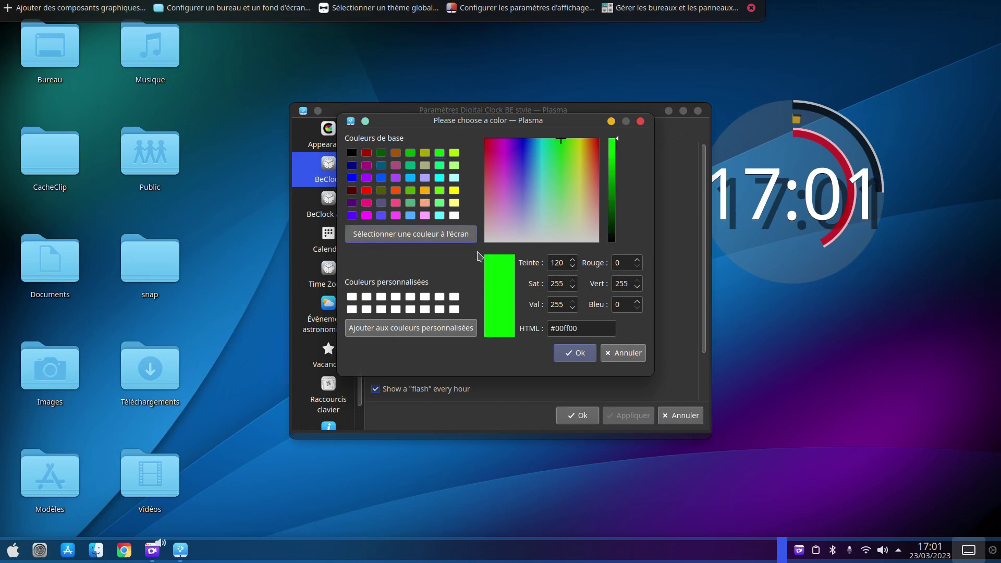
click(575, 353)
click(626, 422)
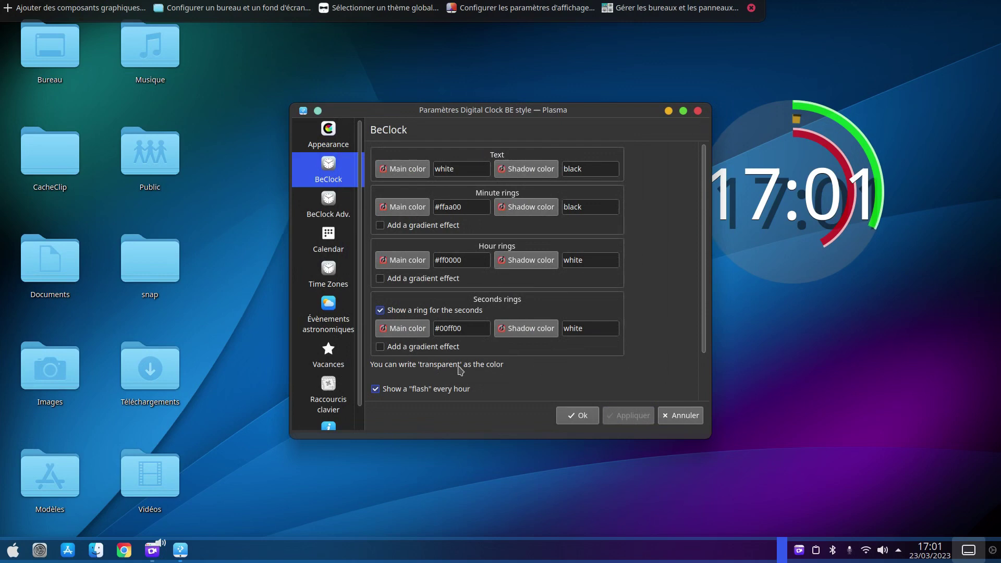
Disable the clock's background shadow, apply the change, and close the clock settings
scroll(424, 370, down, 2)
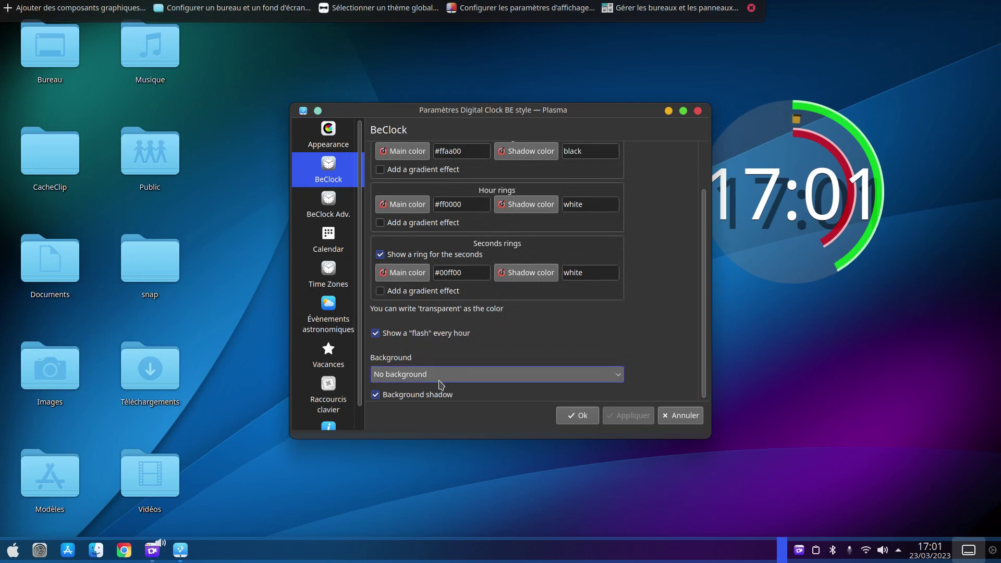
click(377, 397)
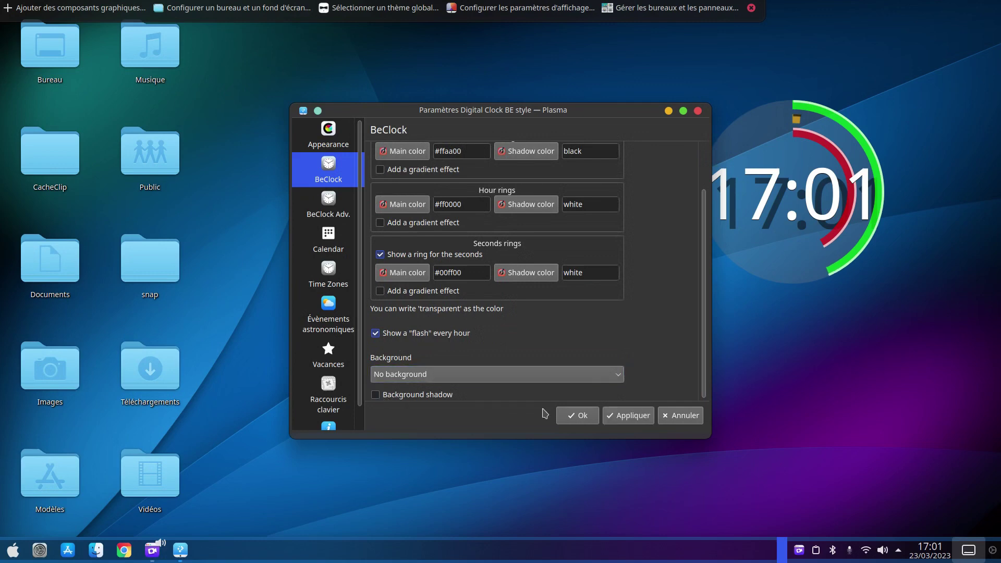
click(624, 420)
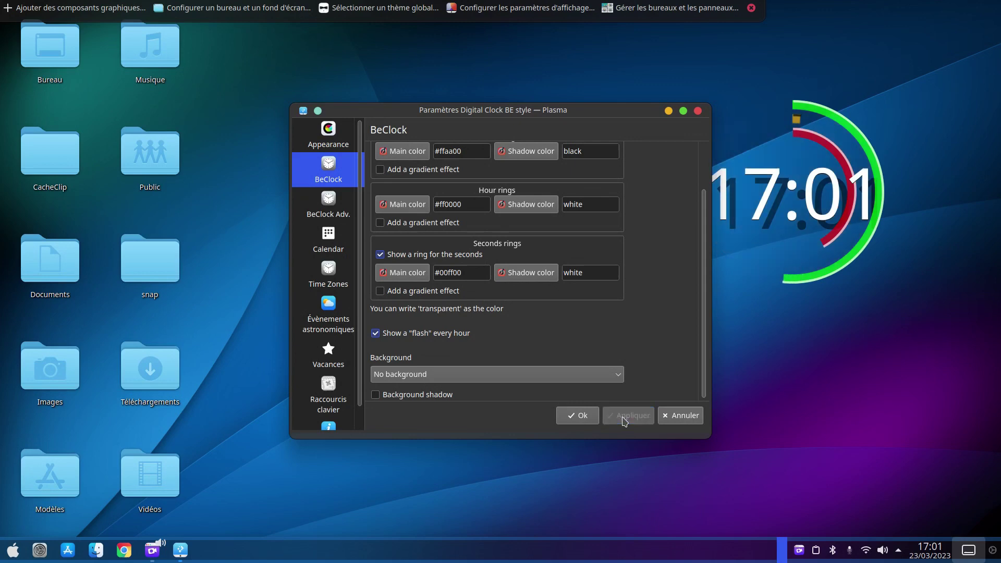
click(583, 416)
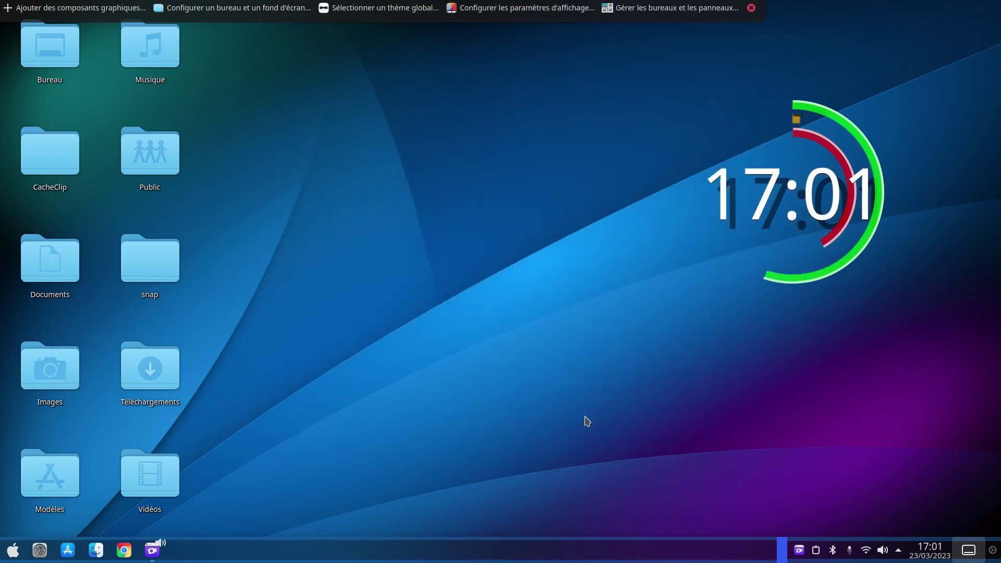
Move the digital clock closer to the desktop's upper right corner and leave edit mode
mouse_move(775, 233)
drag(775, 233, 825, 192)
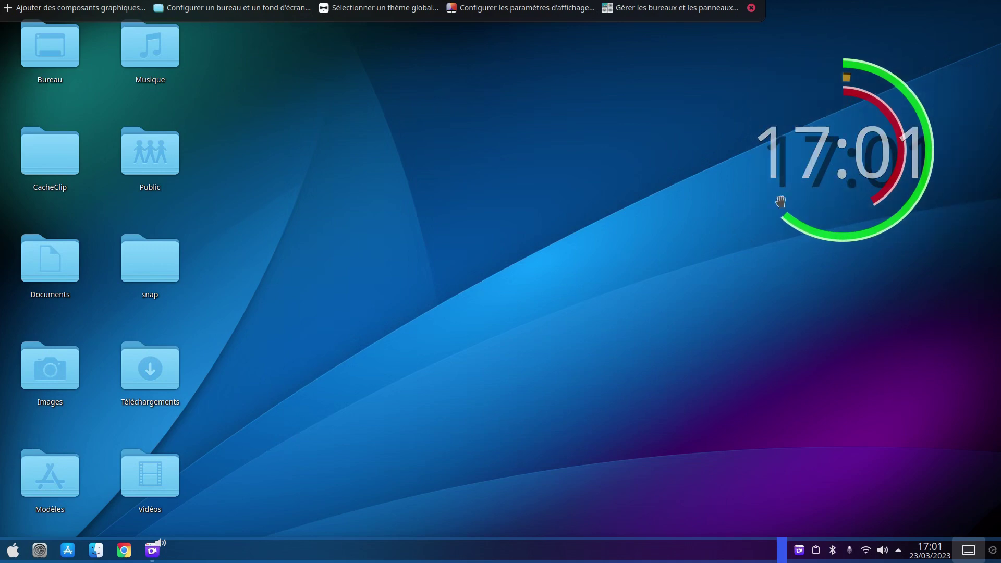
click(751, 8)
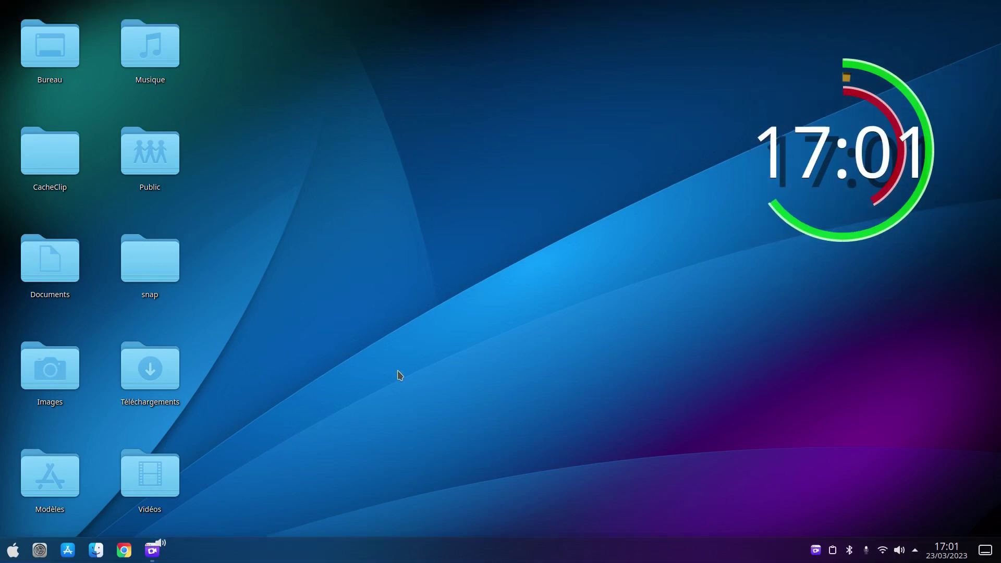
Find the Corbeille widget by searching for "corbeille", place it near the desktop's lower right corner, and close the widget list
right_click(325, 330)
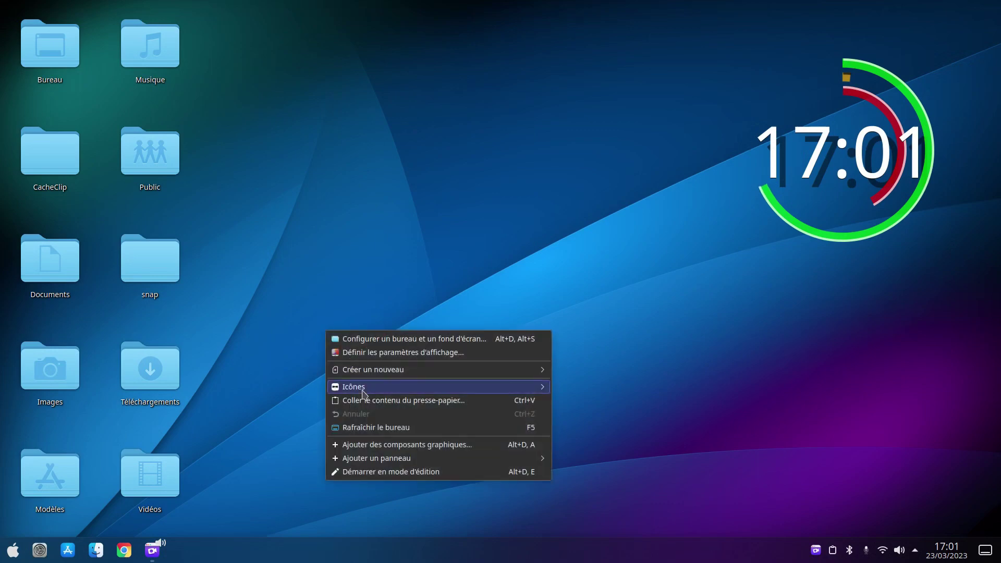
click(402, 446)
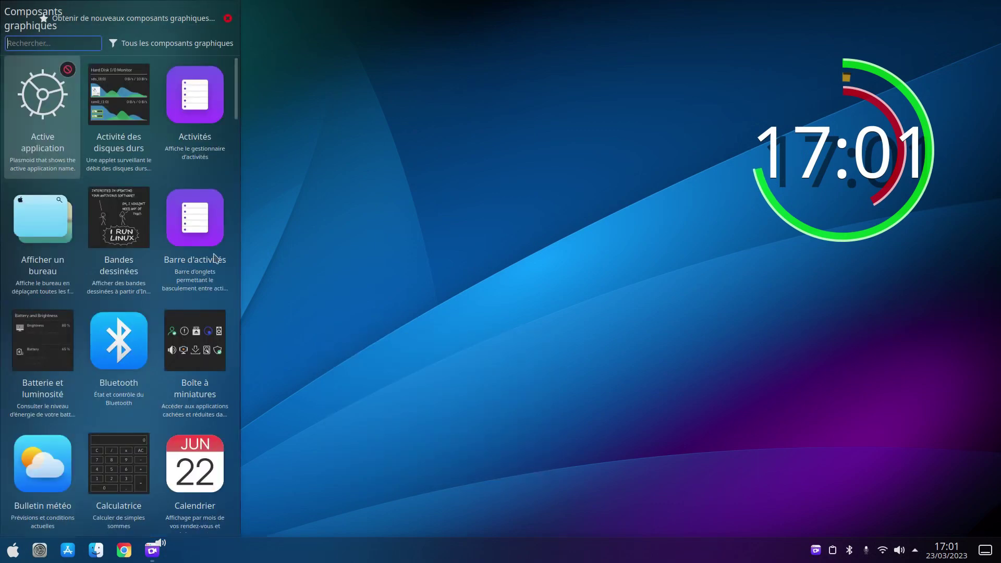
text(corbeille)
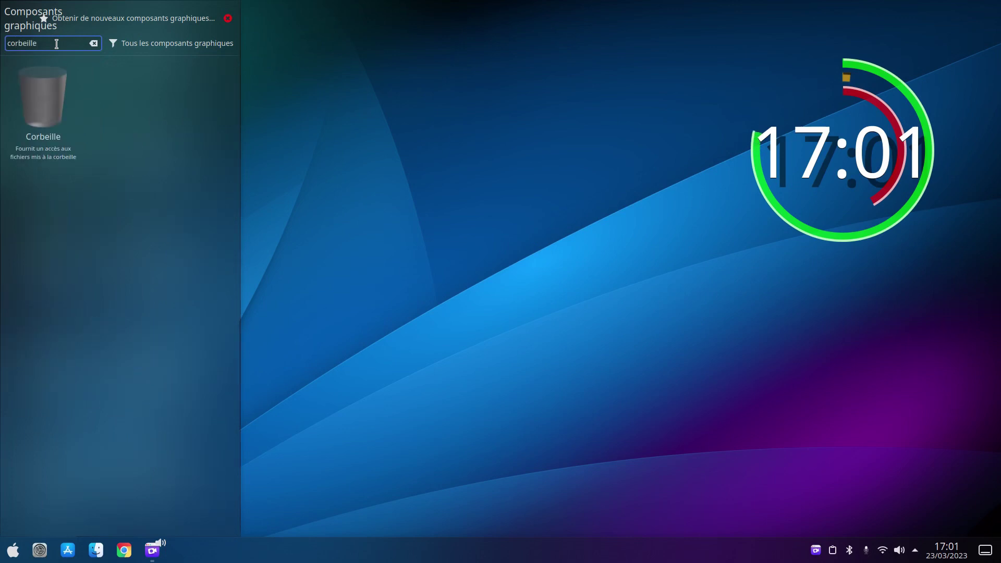
drag(46, 83, 905, 457)
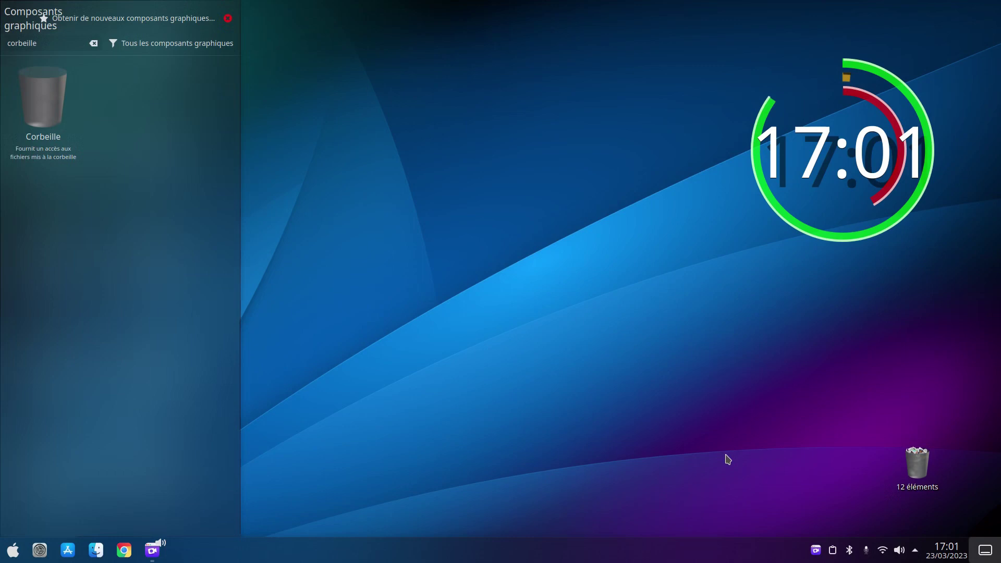
click(228, 18)
Enlarge the trash widget toward the upper left in desktop edit mode, and leave edit mode
right_click(387, 178)
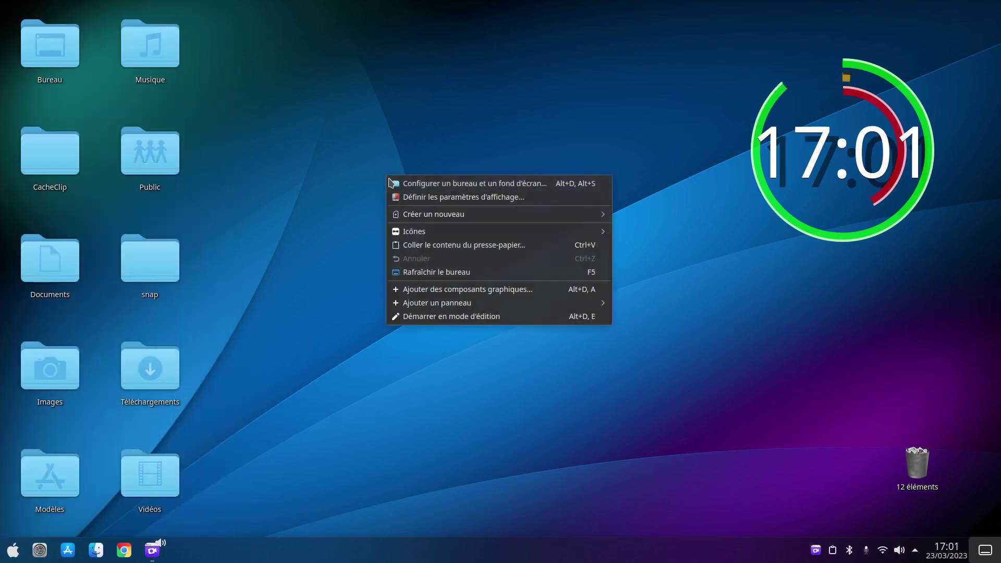
click(451, 316)
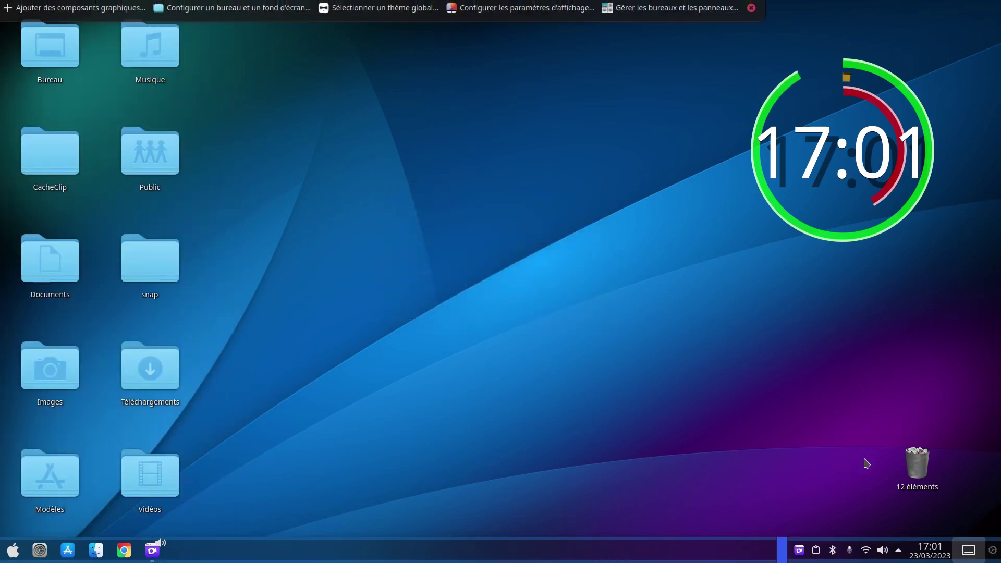
drag(889, 438, 840, 402)
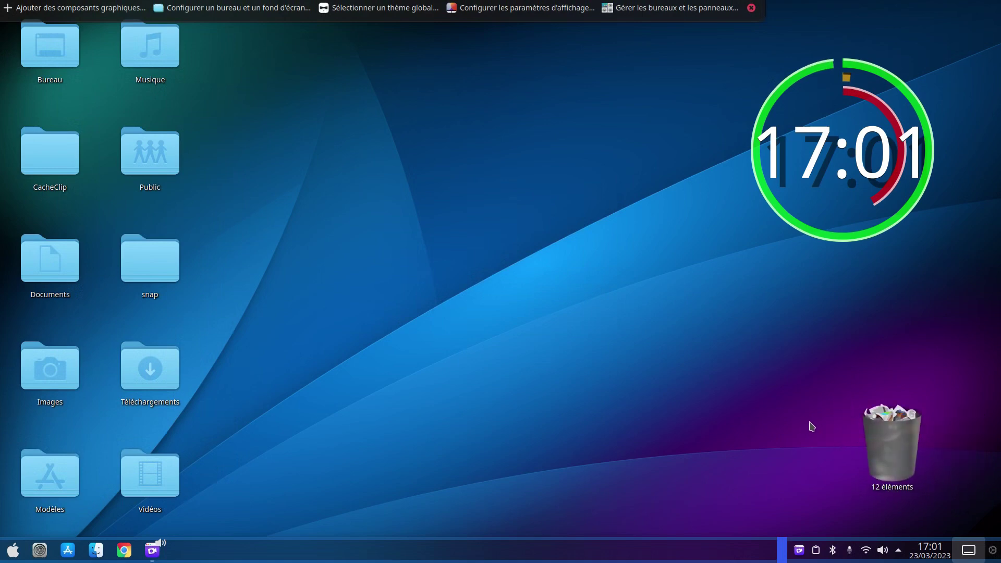
click(750, 8)
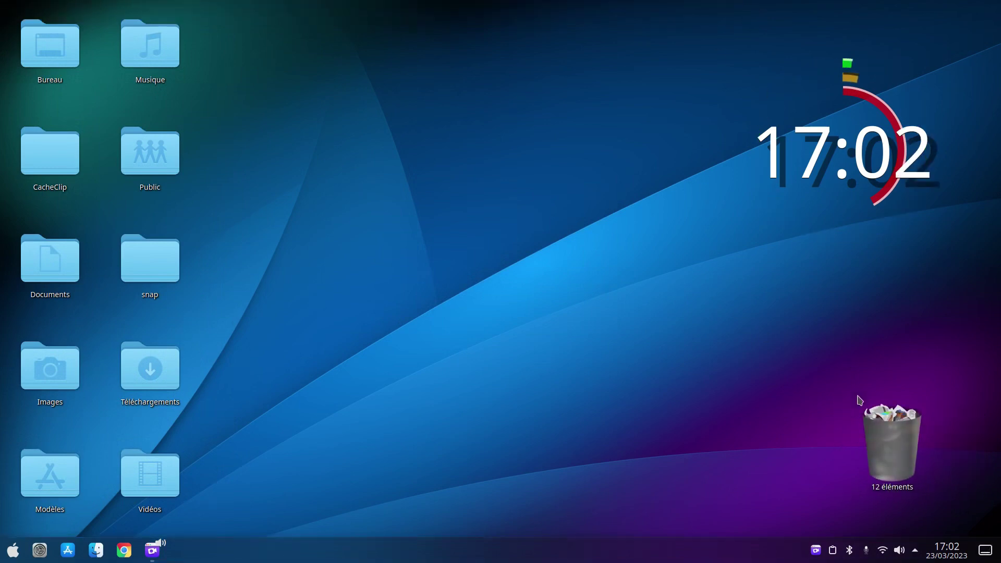
Look at the trash widget's settings without changing them, close them, and empty the trash
right_click(887, 442)
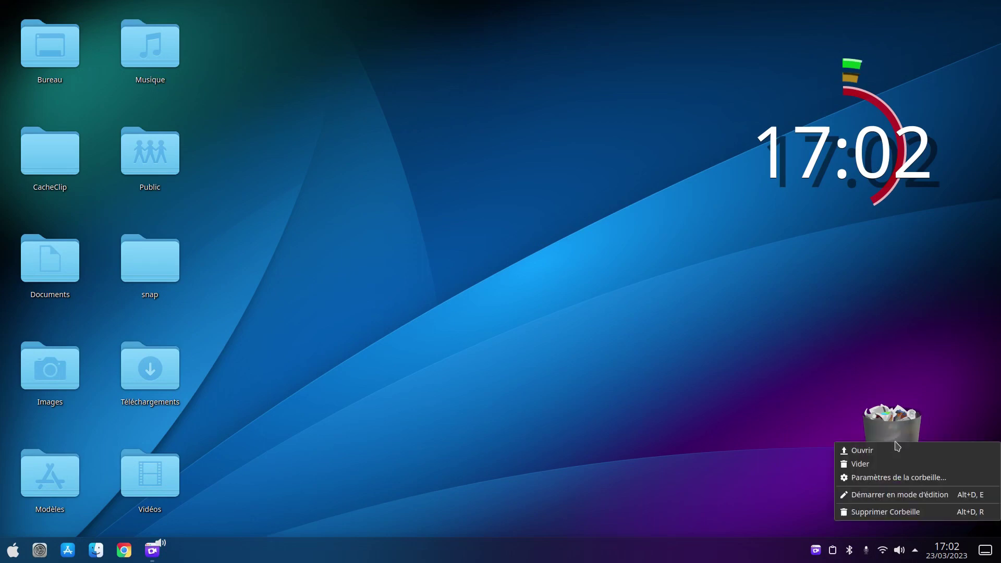
click(893, 478)
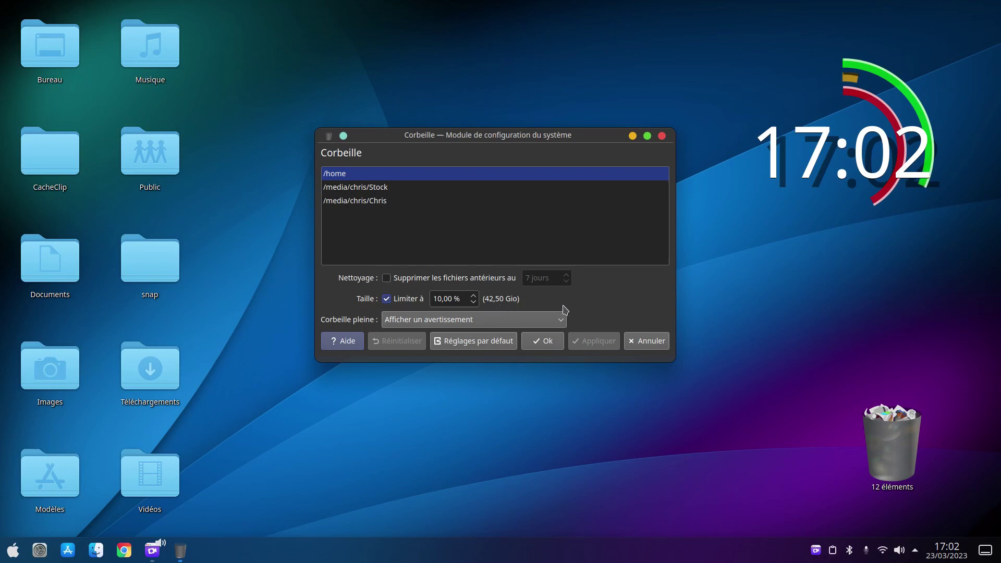
click(661, 136)
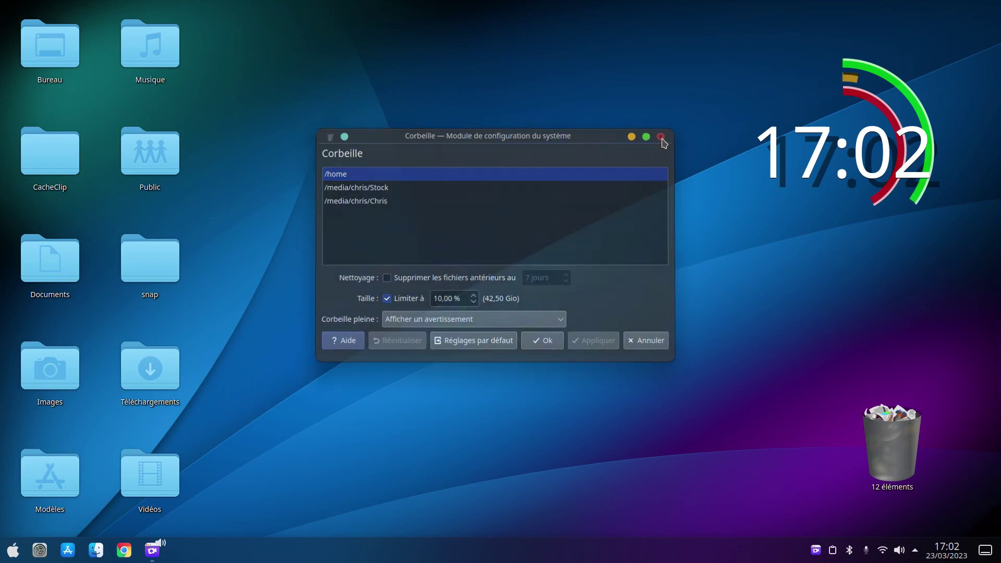
right_click(891, 442)
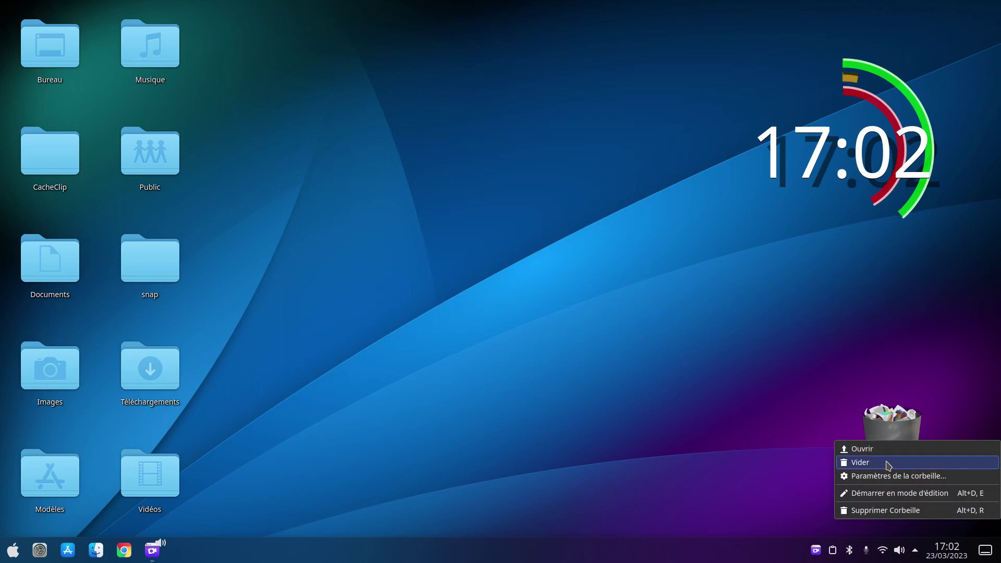
click(886, 463)
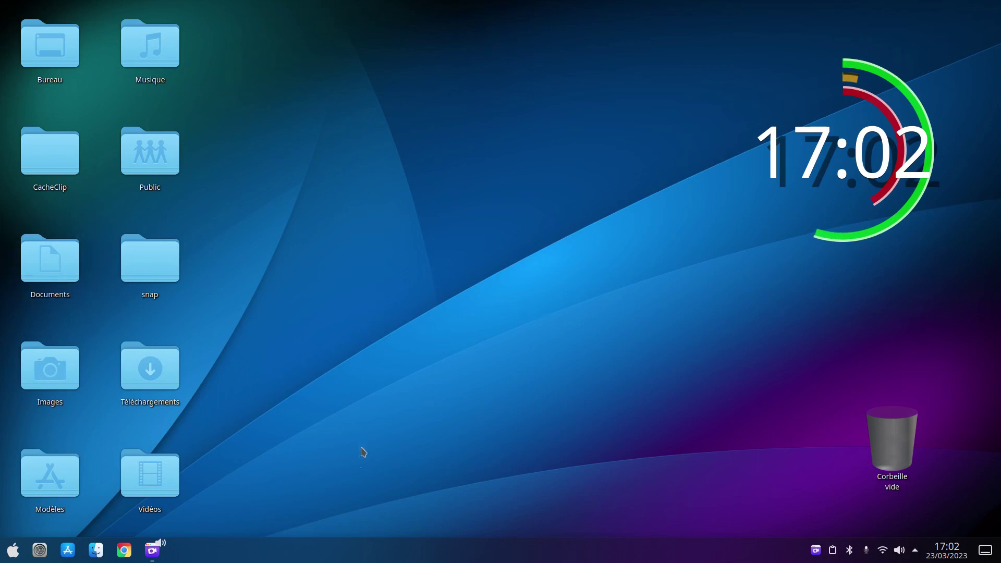
Open the panel's list of available widgets, search it for "hdd", and clear the search
right_click(324, 555)
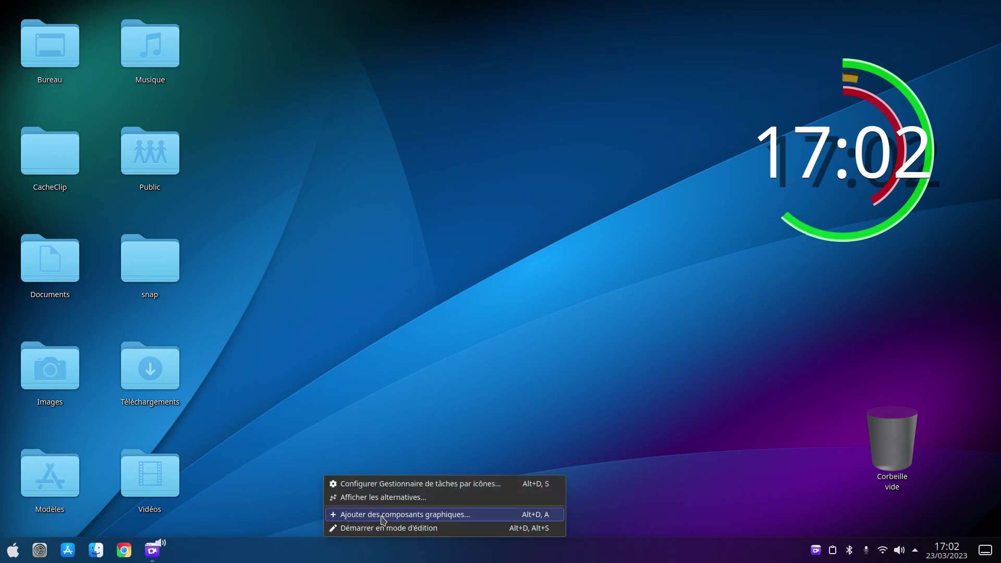
click(383, 514)
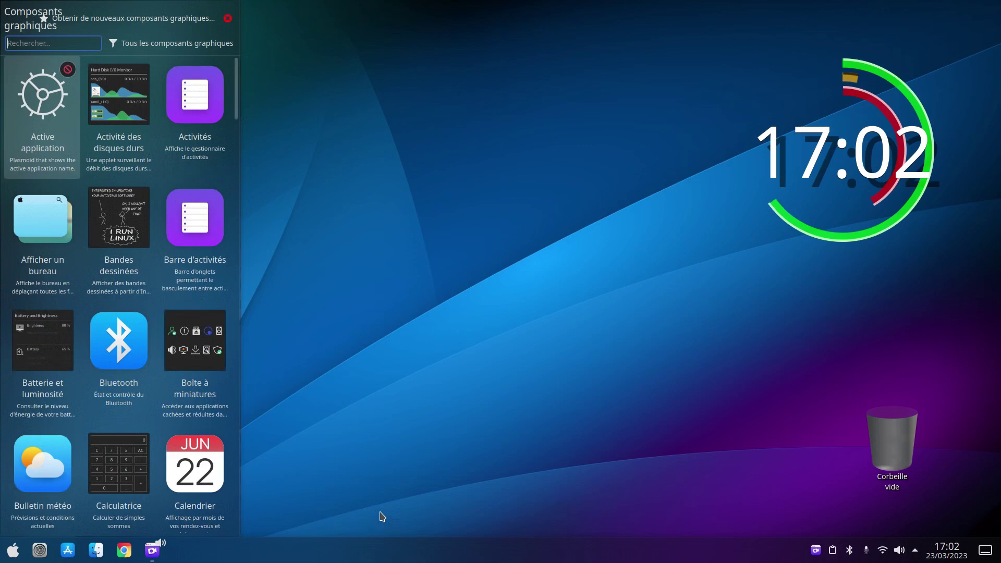
scroll(106, 197, down, 3)
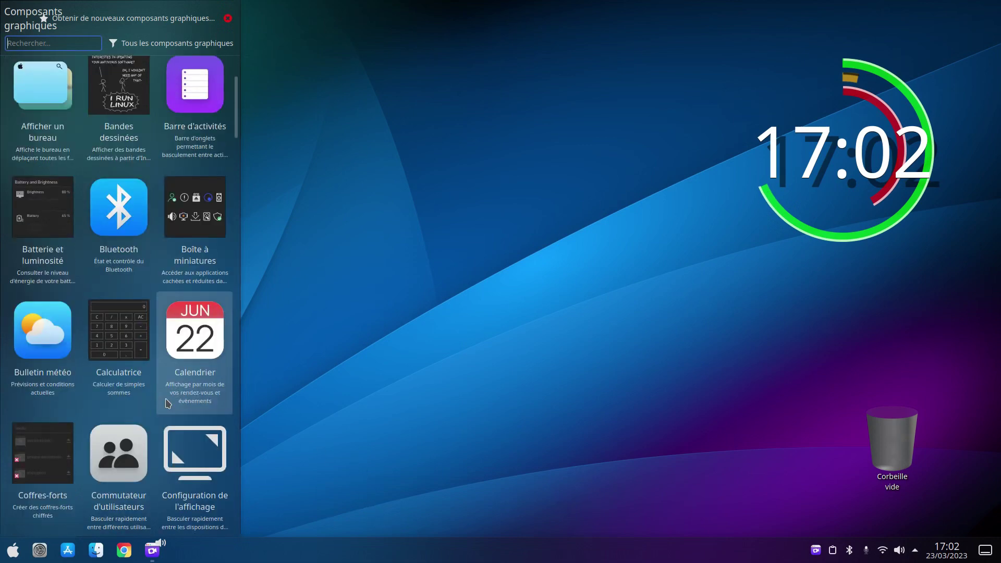
scroll(106, 198, up, 1)
scroll(106, 197, up, 1)
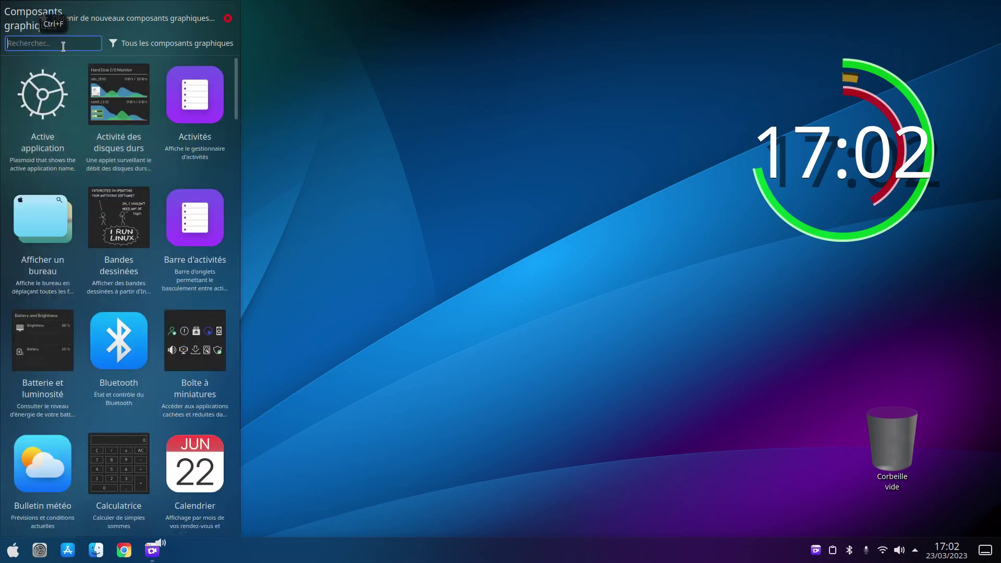
text(hdd)
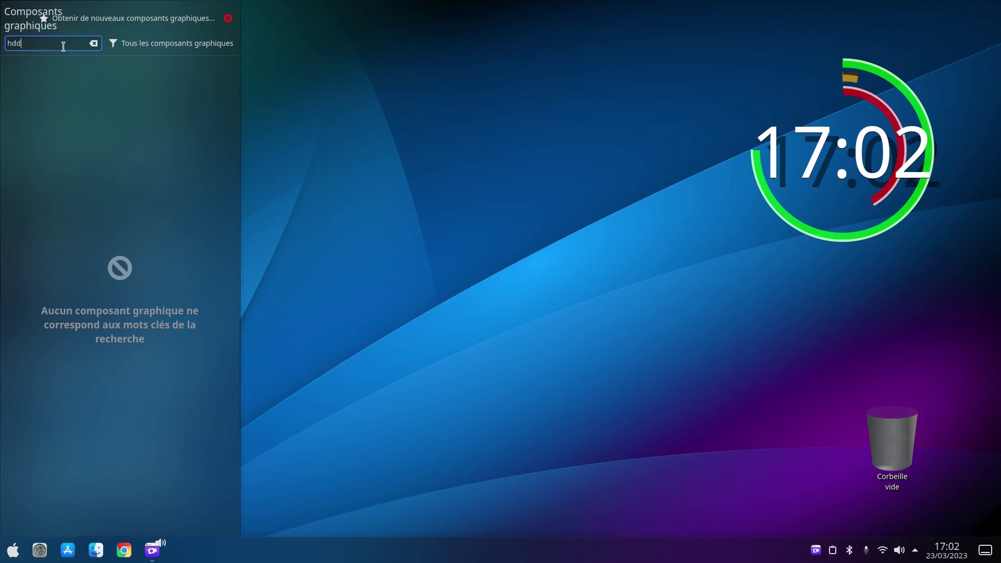
key(BackSpace)
key(BackSpace)
key(BackSpace)
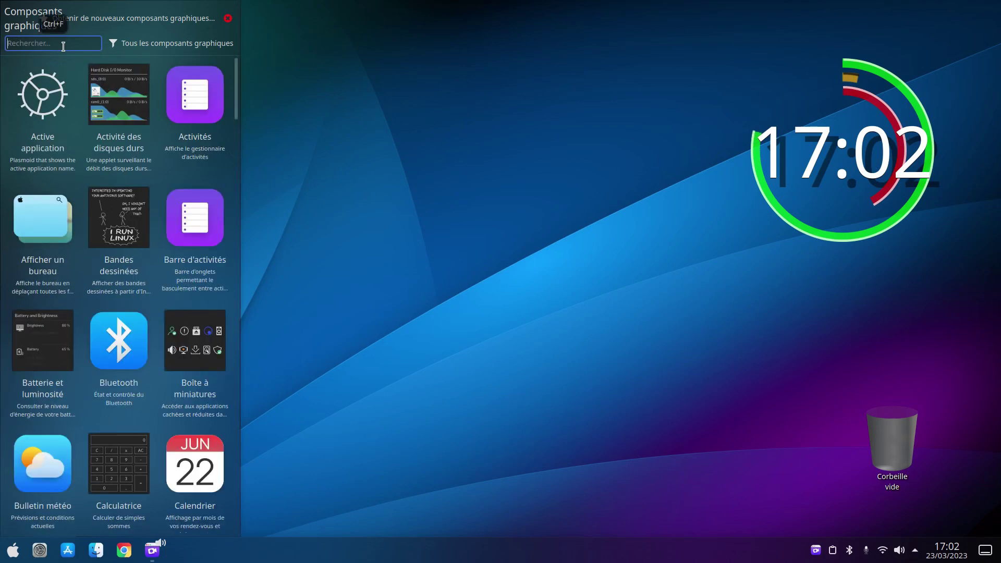
Add two Bulletin météo weather widgets to the panel and close the widget list
scroll(107, 406, down, 3)
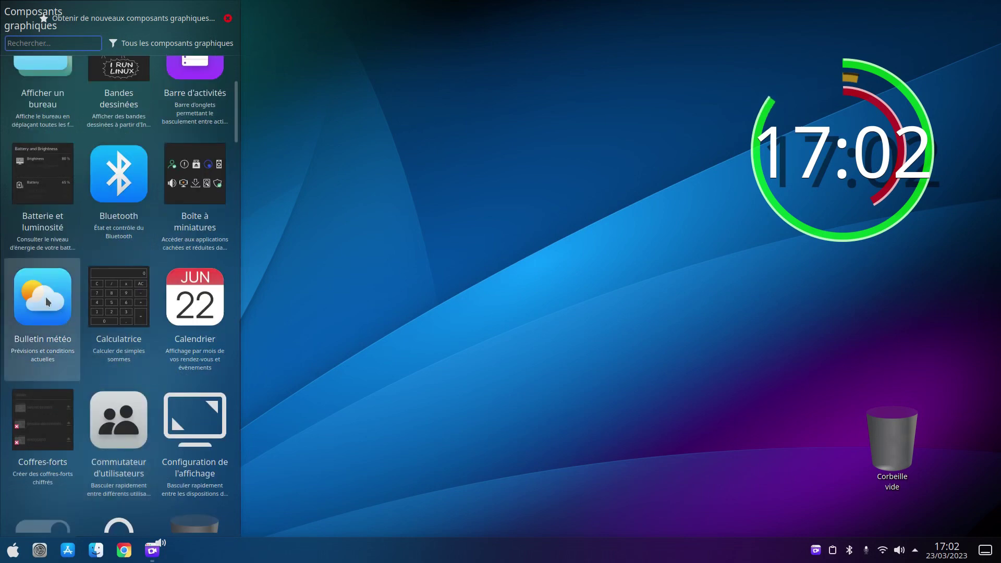
double_click(47, 301)
double_click(47, 301)
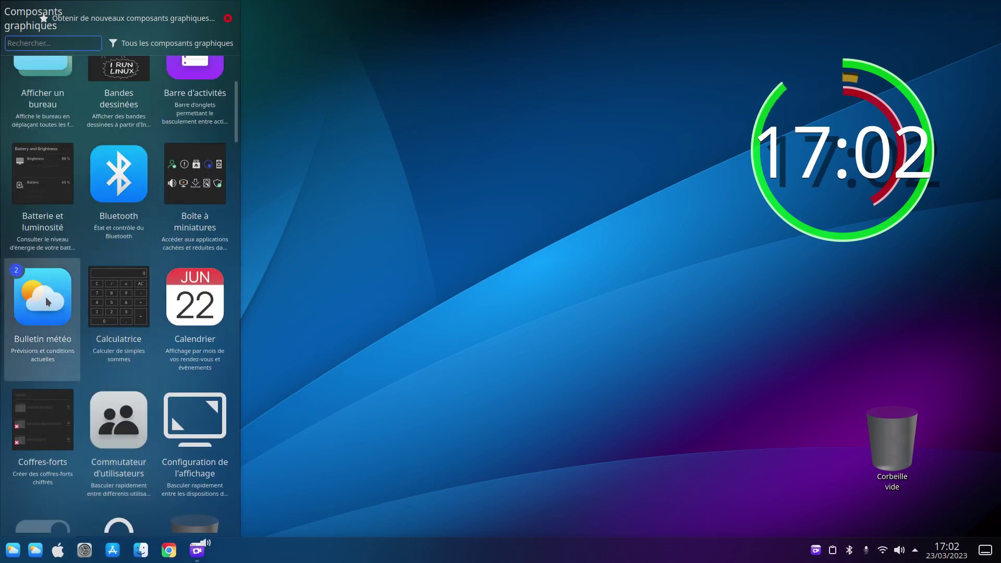
click(387, 499)
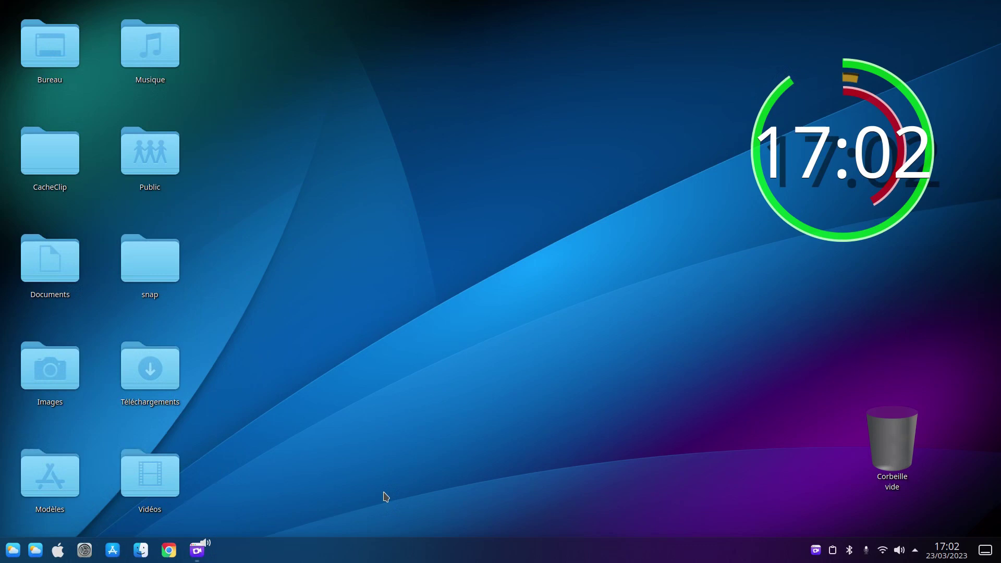
Open the second weather widget's settings and search the weather station locations for "bourg-saint-maurice"
right_click(35, 554)
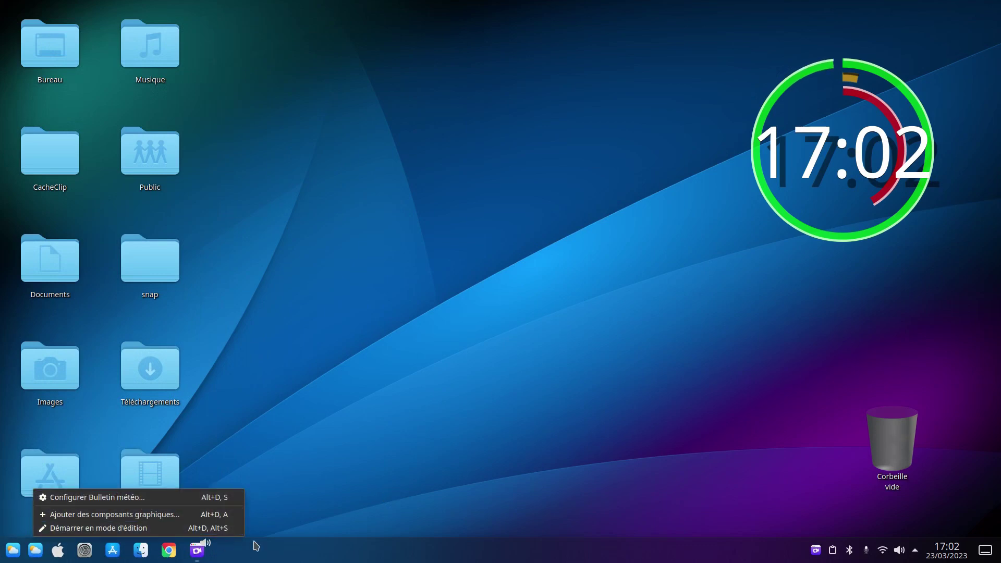
click(95, 498)
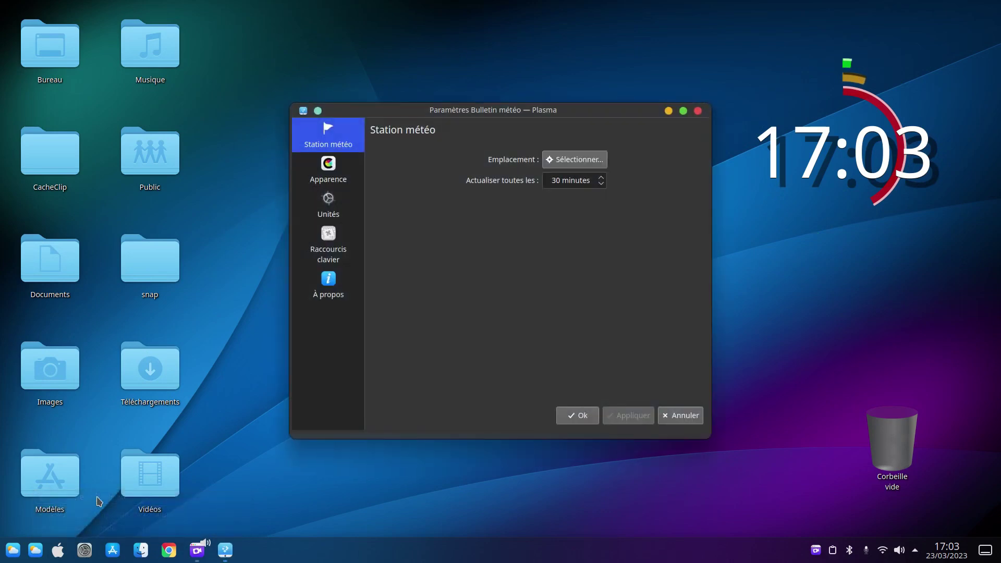
click(587, 156)
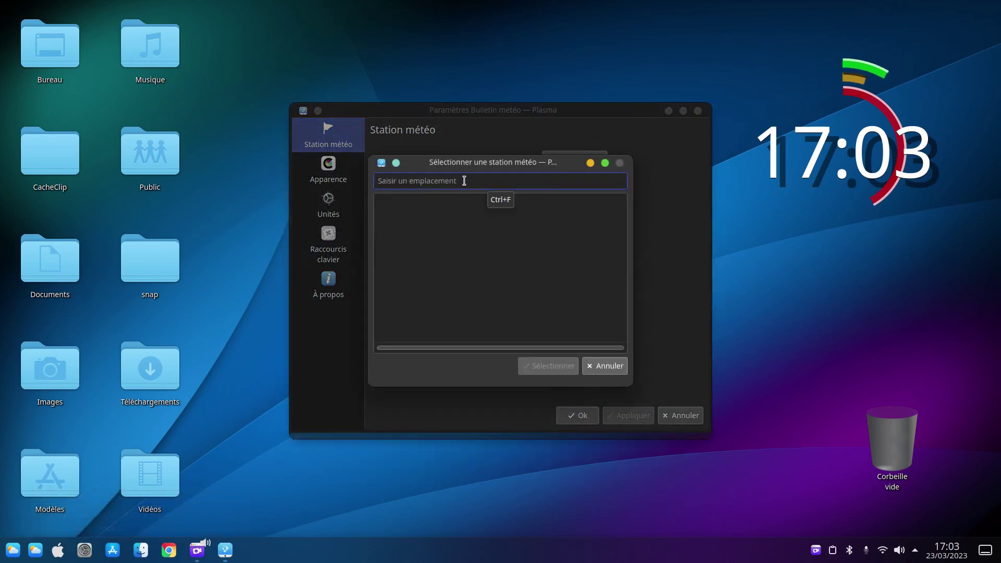
text(bo)
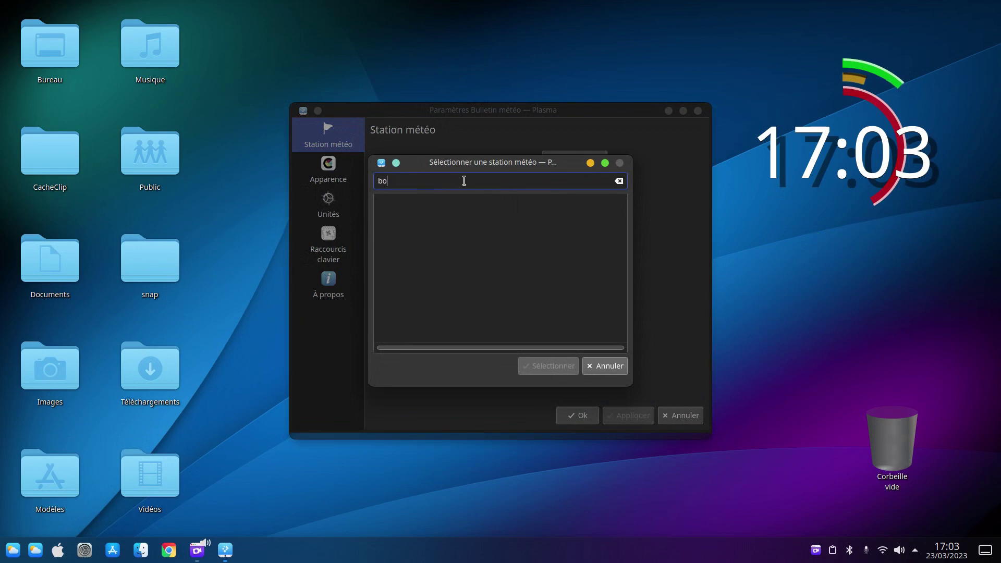
text(urg-saint-m)
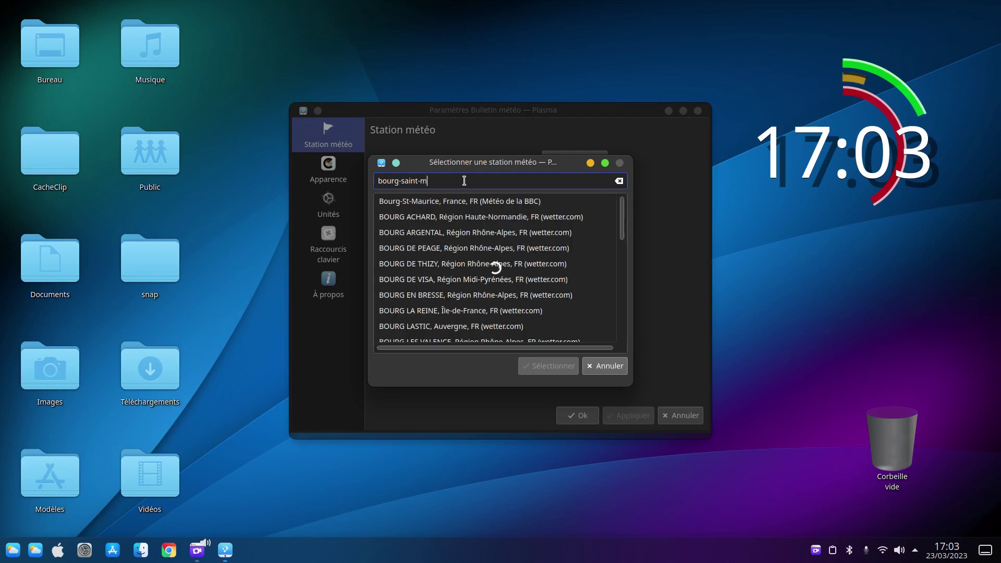
text(aurice)
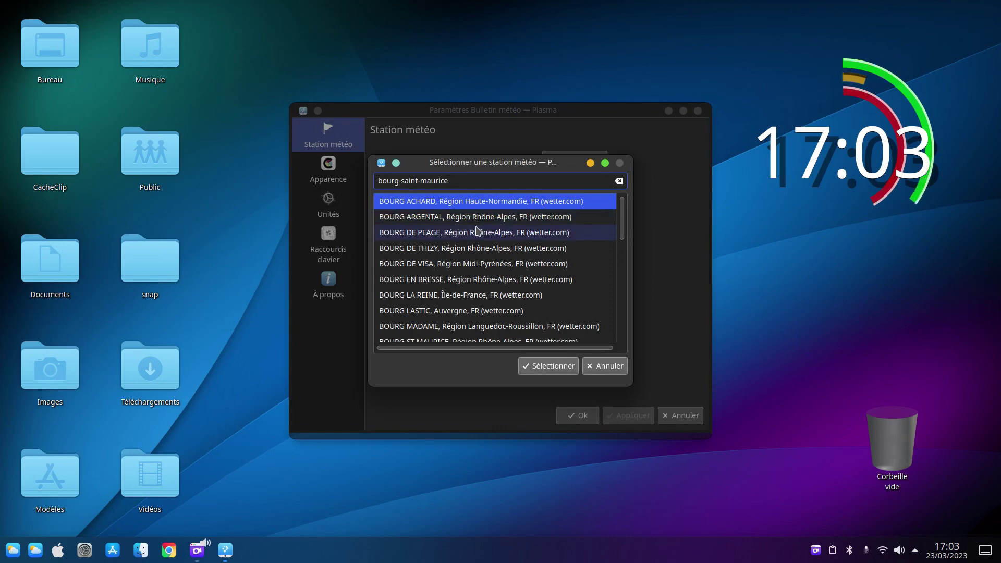
Choose the BOURG ST MAURICE, Région Rhône-Alpes (wetter.com) station, apply it, check the widget's forecast, and close the settings
scroll(474, 284, down, 2)
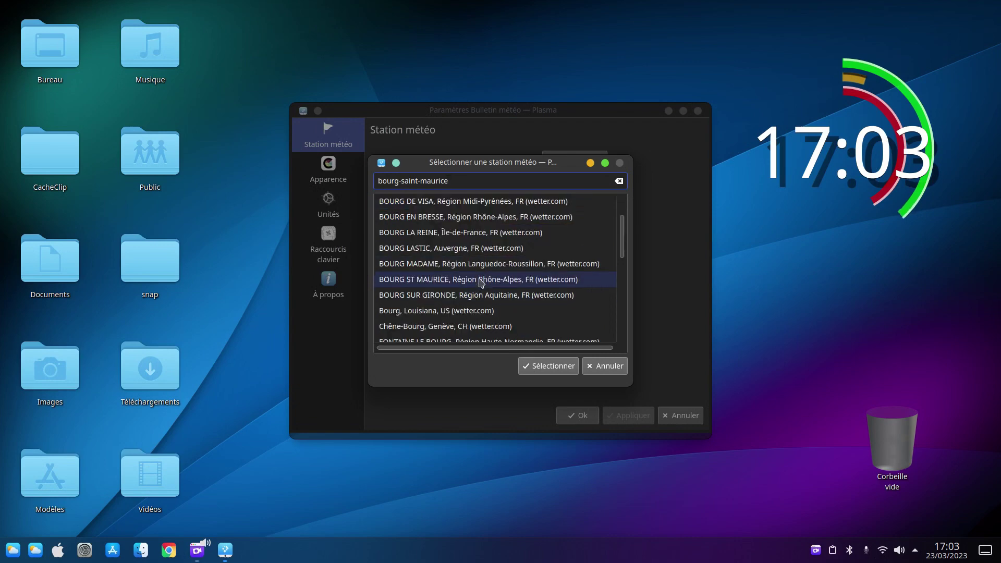
click(480, 282)
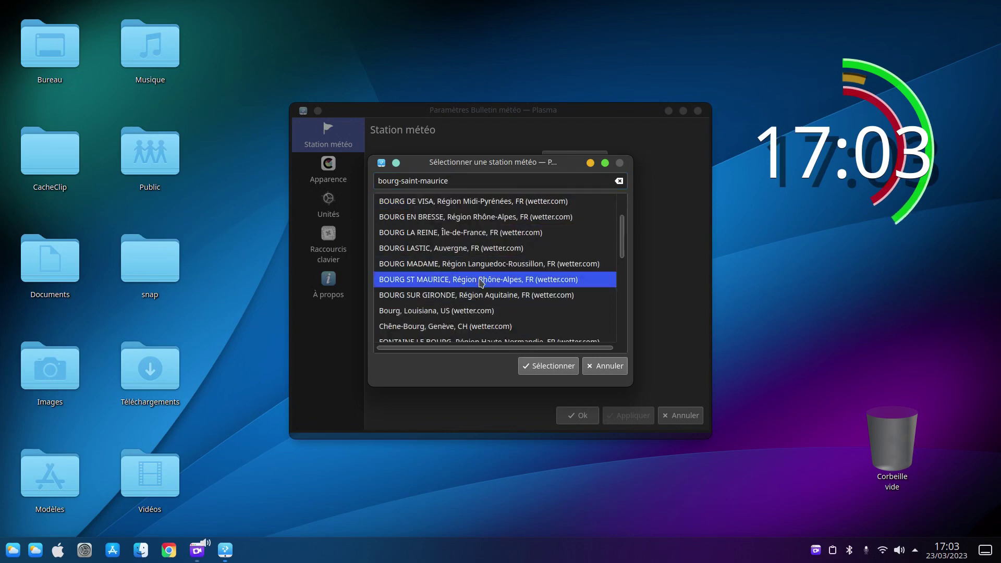
click(547, 367)
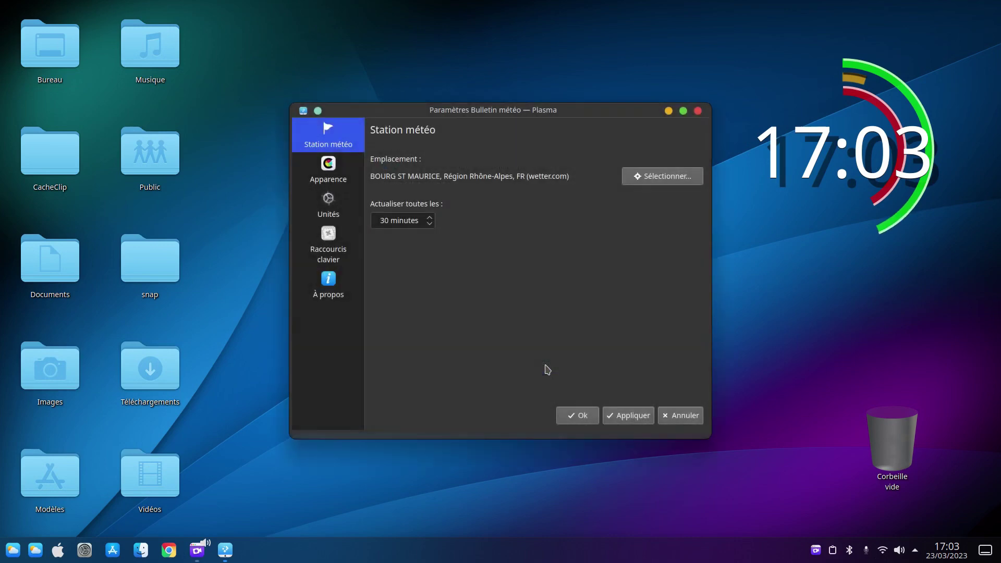
click(642, 417)
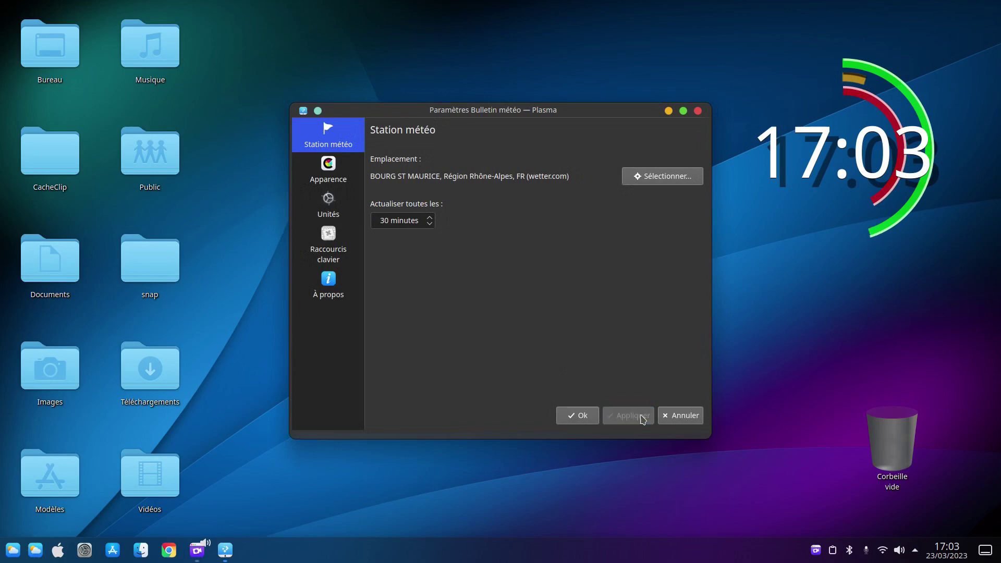
click(34, 554)
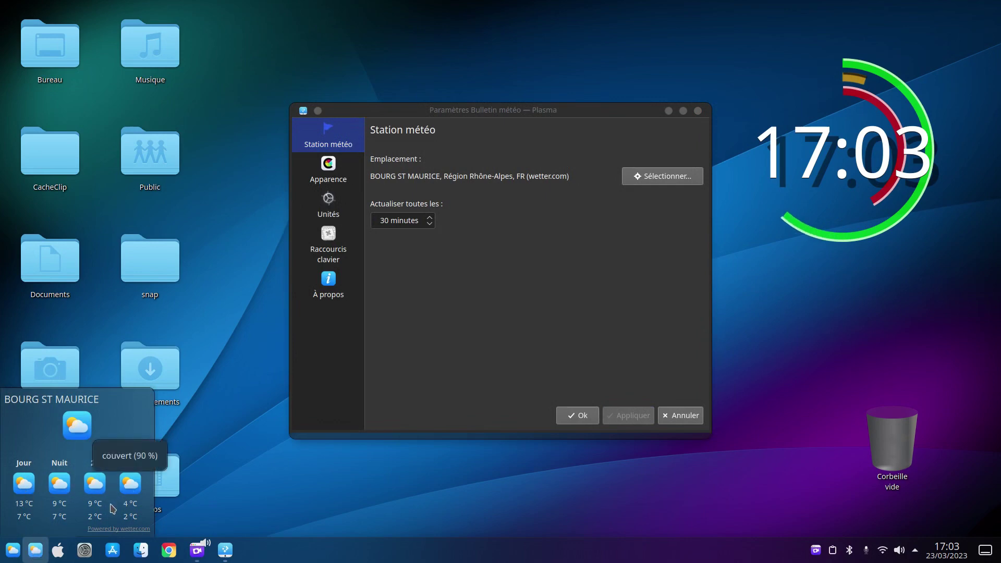
click(665, 417)
Put the panel into edit mode, remove the first Bulletin météo widget from it, and dismiss the notification
right_click(502, 552)
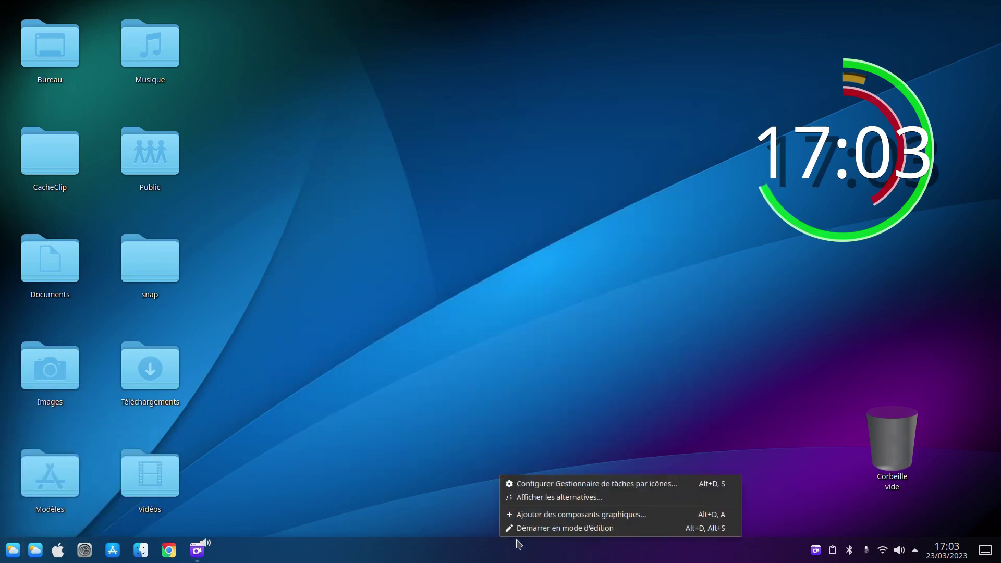
click(527, 528)
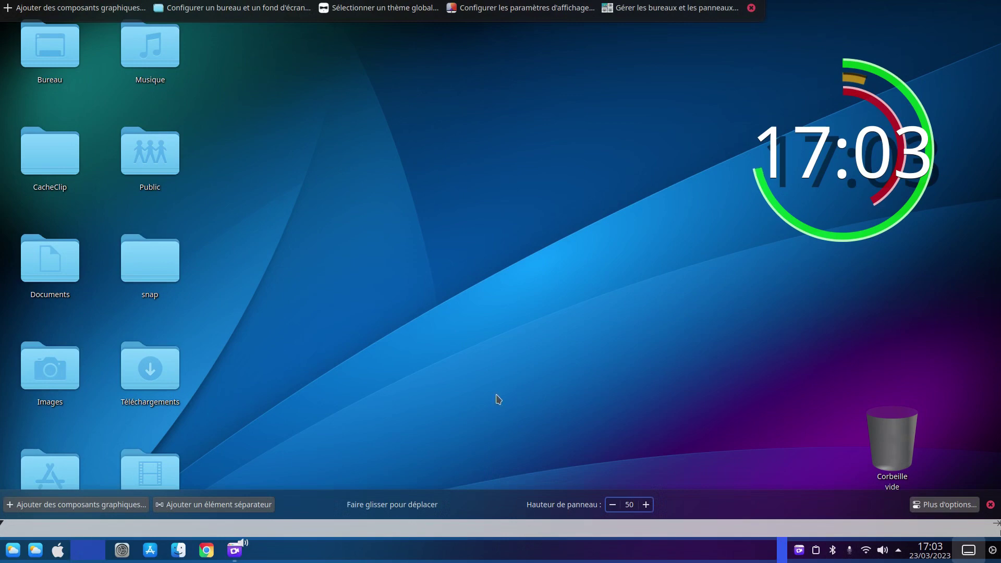
mouse_move(12, 551)
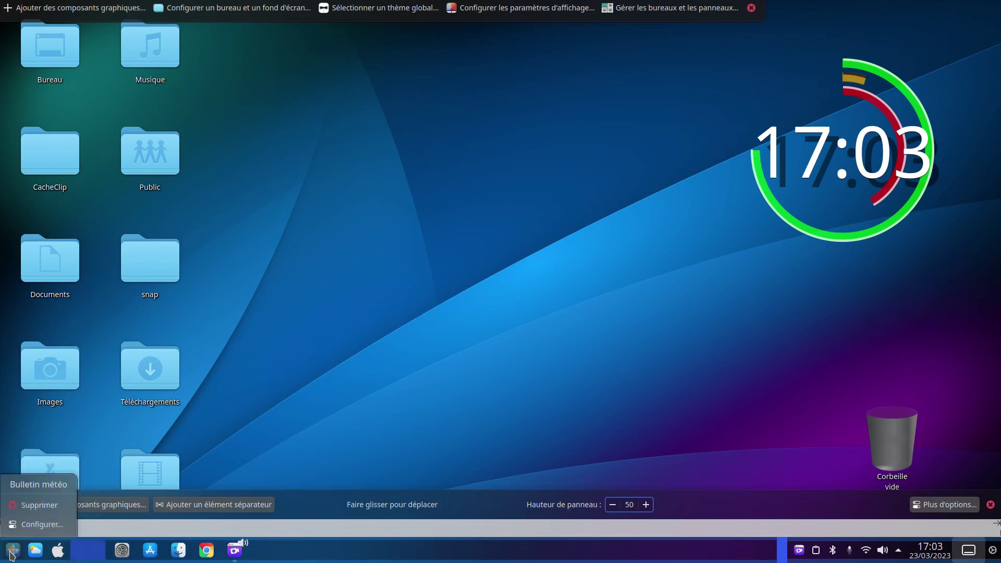
click(39, 505)
mouse_move(416, 498)
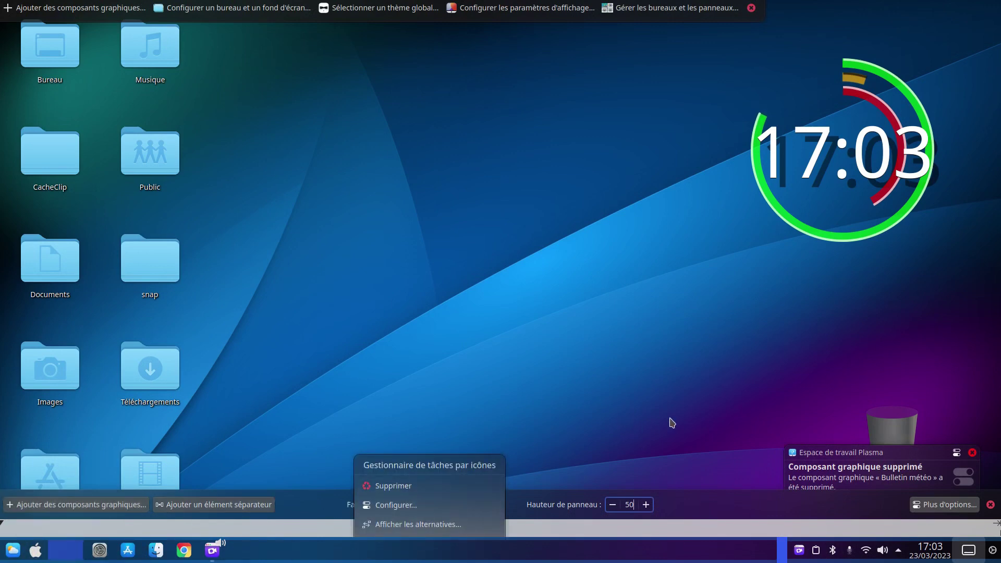
click(971, 452)
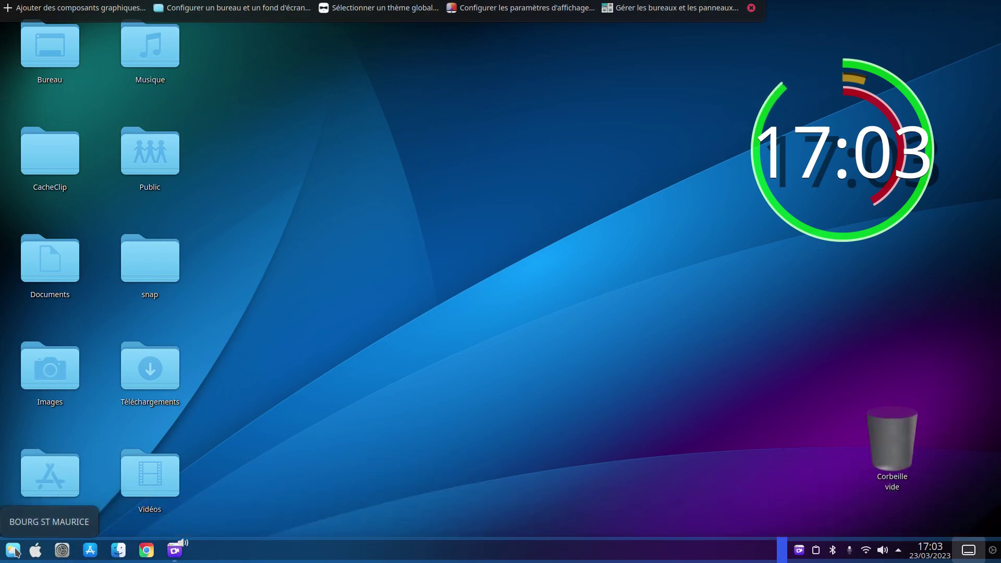
Move the remaining Bulletin météo widget along the panel to just before the system tray
right_click(293, 557)
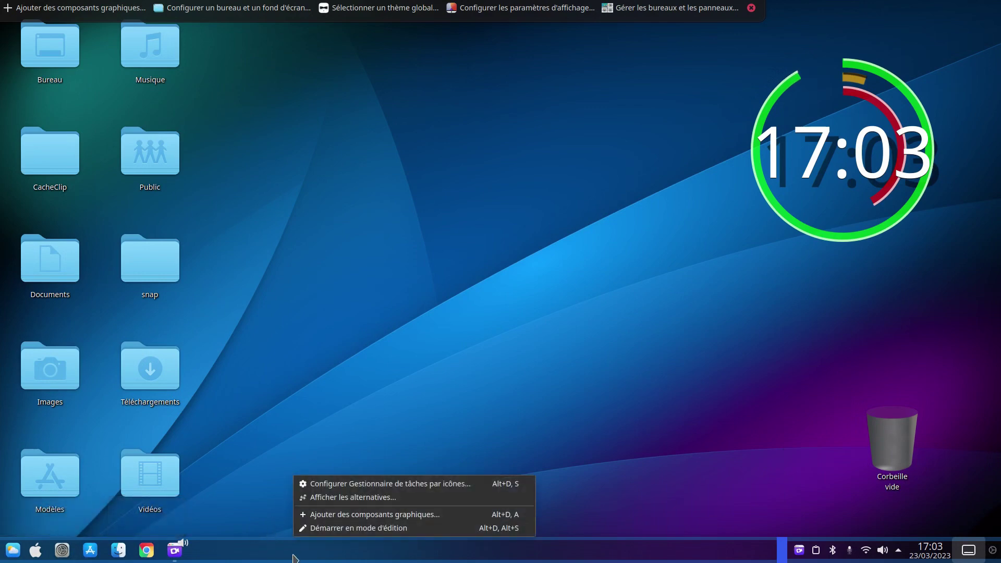
click(309, 530)
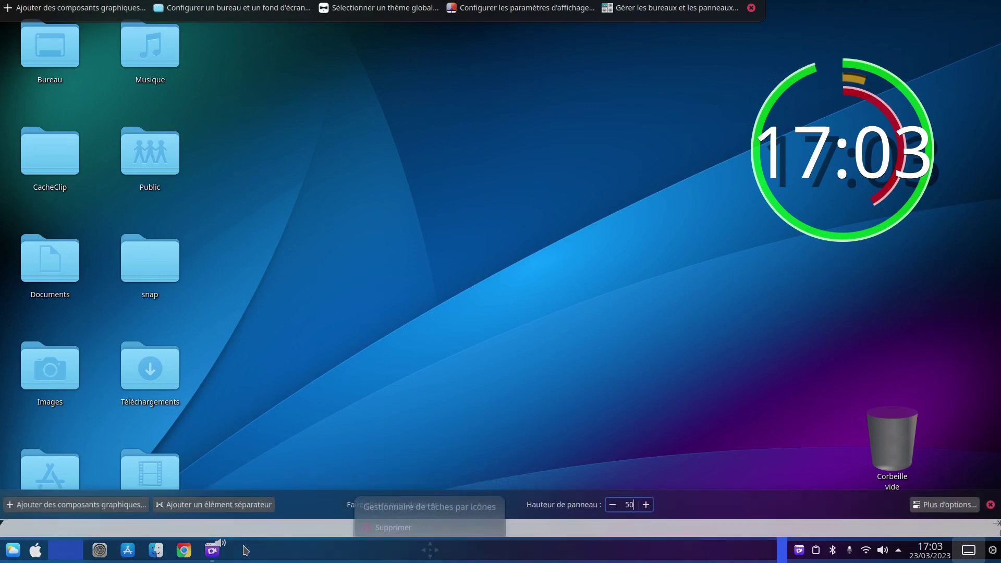
mouse_move(11, 554)
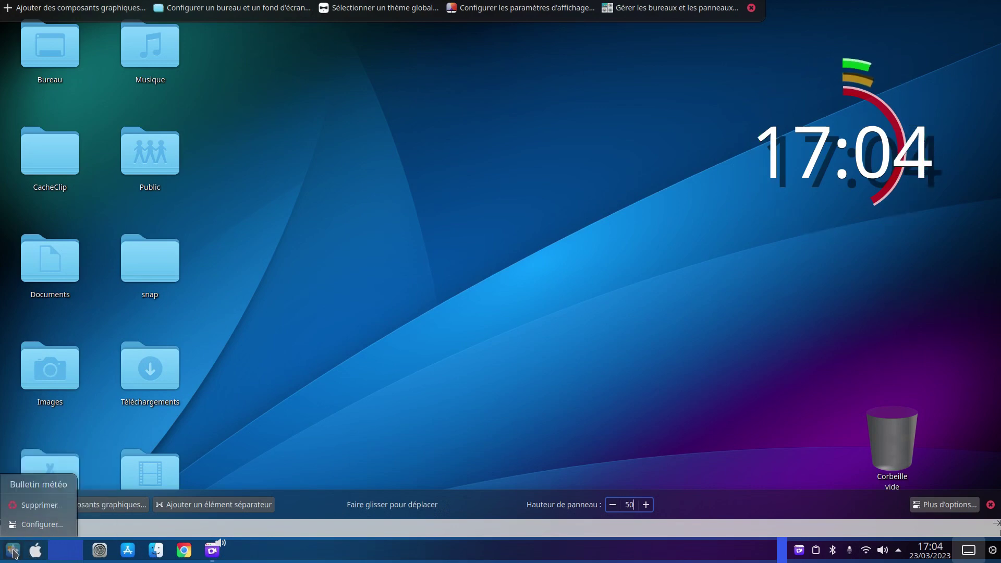
drag(13, 553, 782, 556)
click(697, 435)
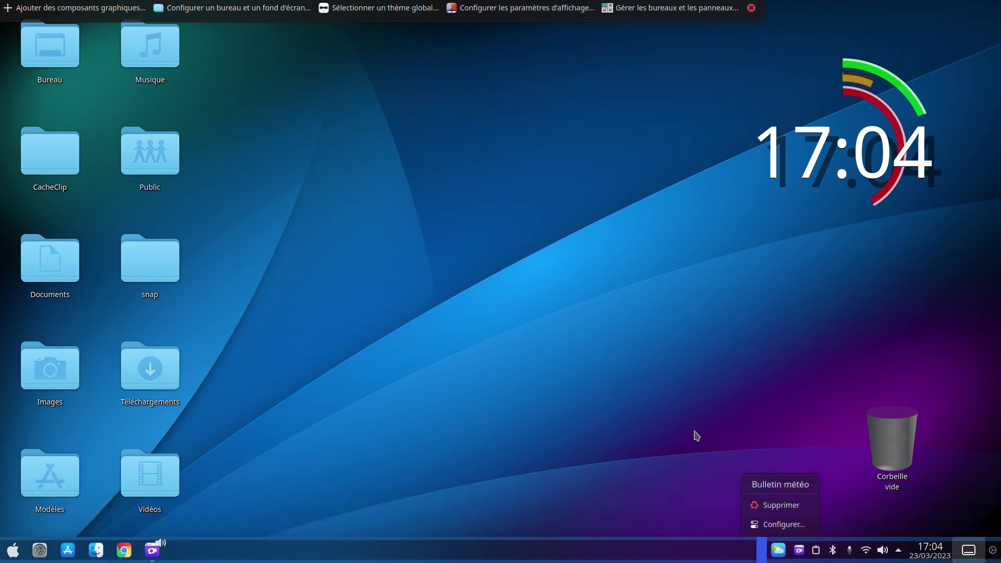
Remove the Bulletin météo widget beside the system tray from the panel and leave panel editing
right_click(777, 549)
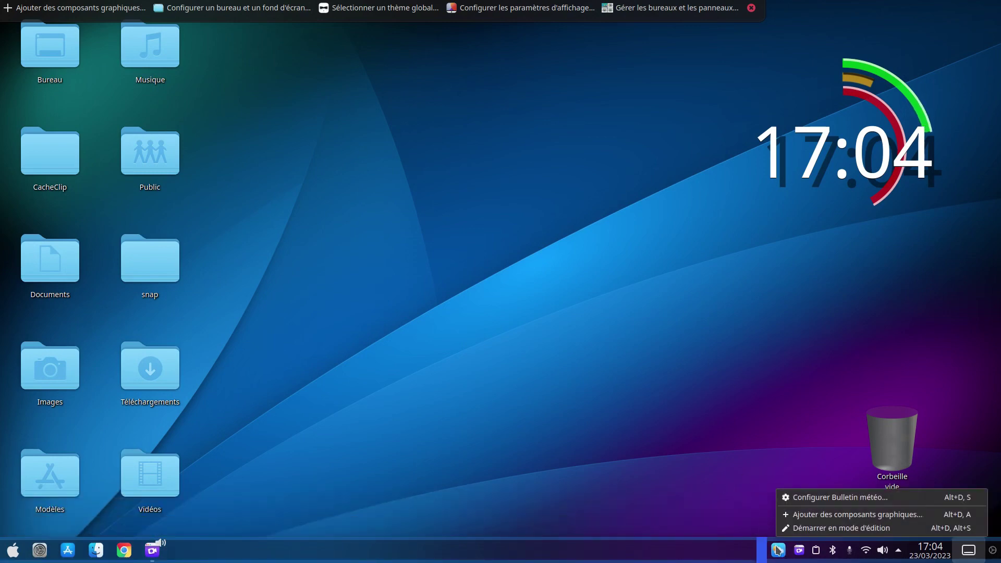
click(787, 528)
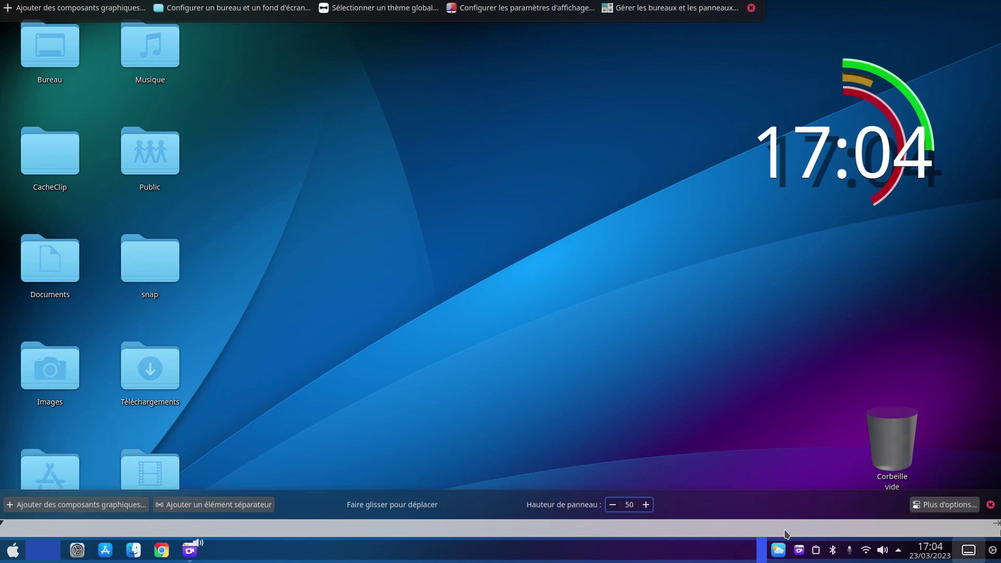
mouse_move(779, 550)
click(782, 510)
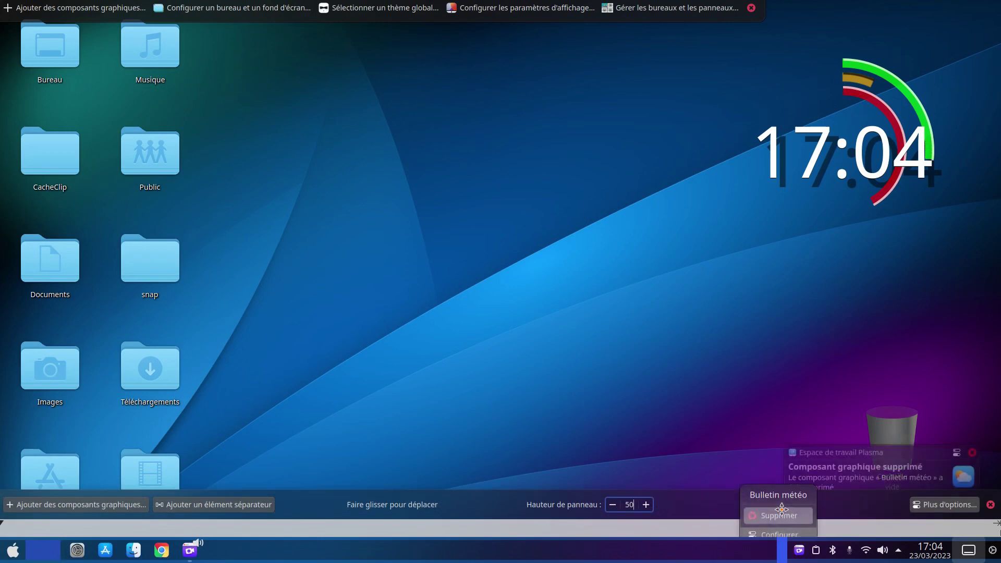
click(695, 432)
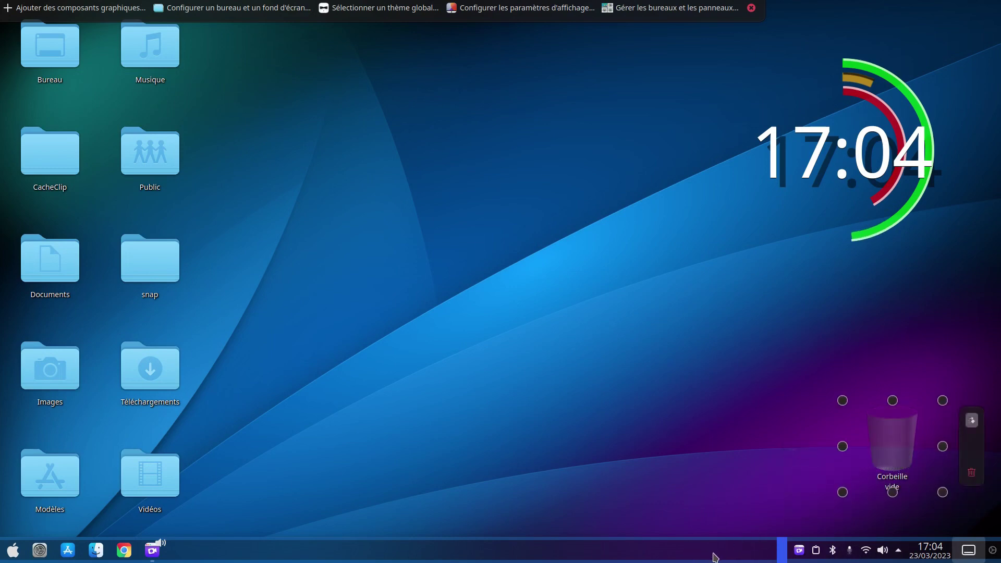
Set the panel's visibility to Cacher automatiquement, exit edit mode, and bring up the hidden panel
right_click(635, 553)
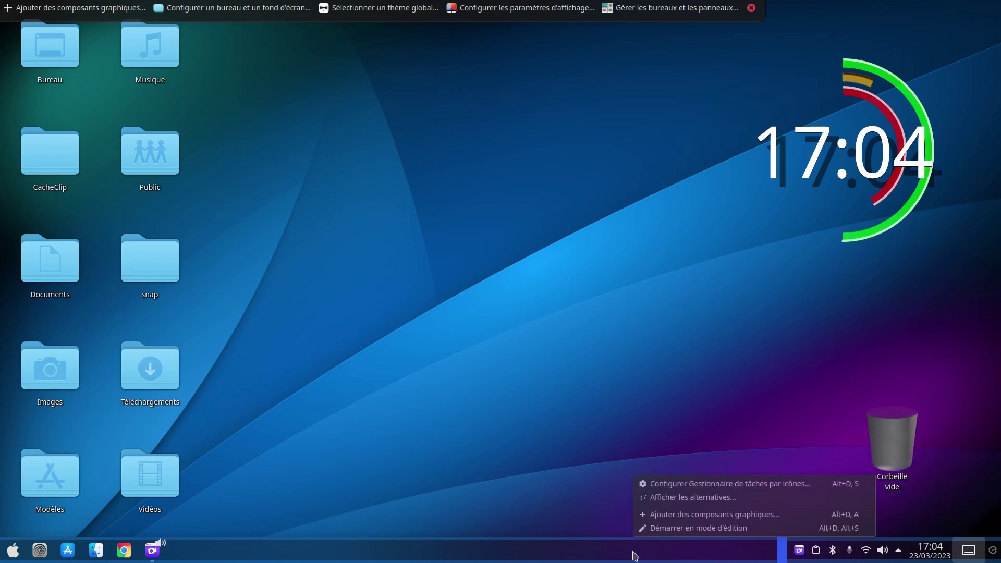
click(652, 528)
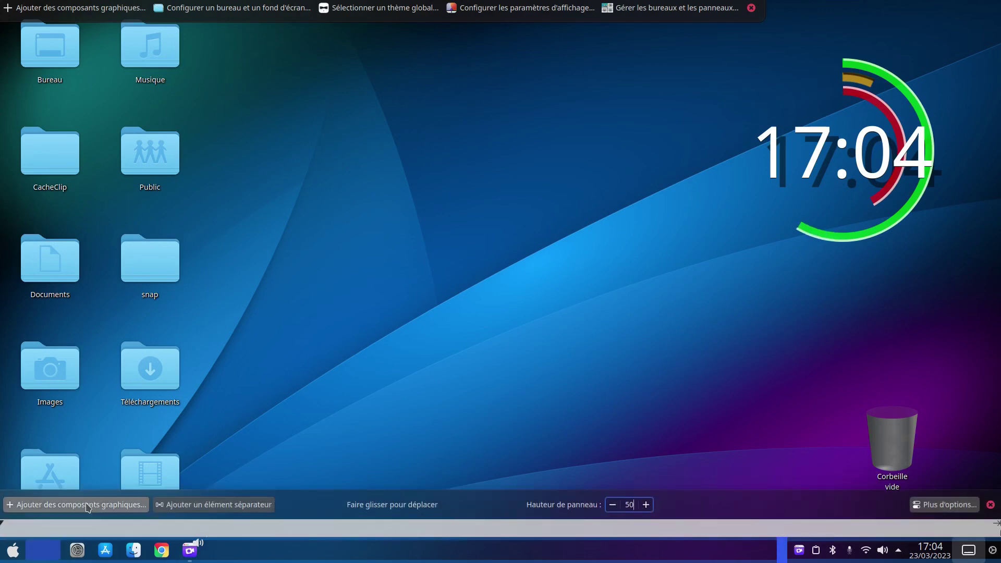
click(943, 505)
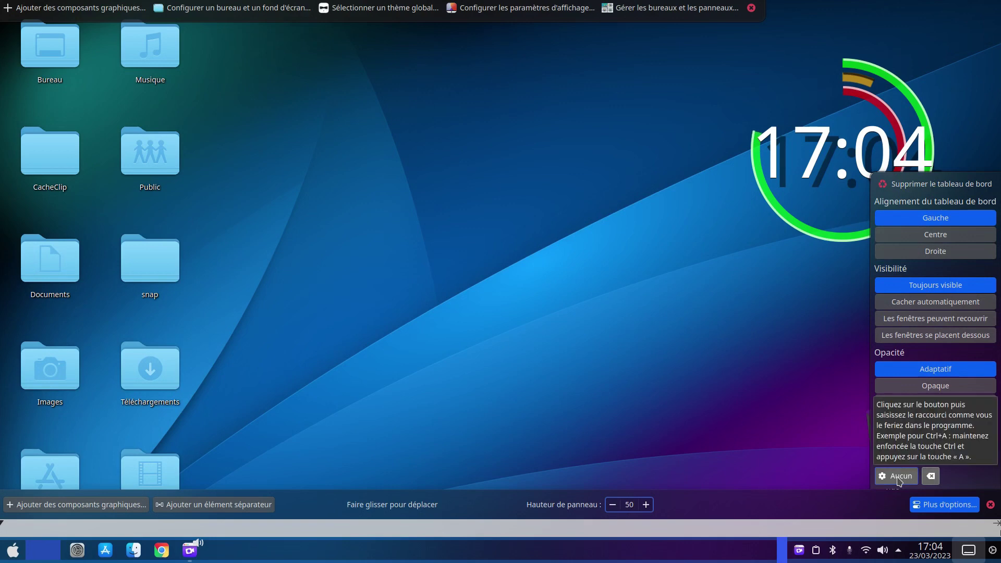
click(928, 308)
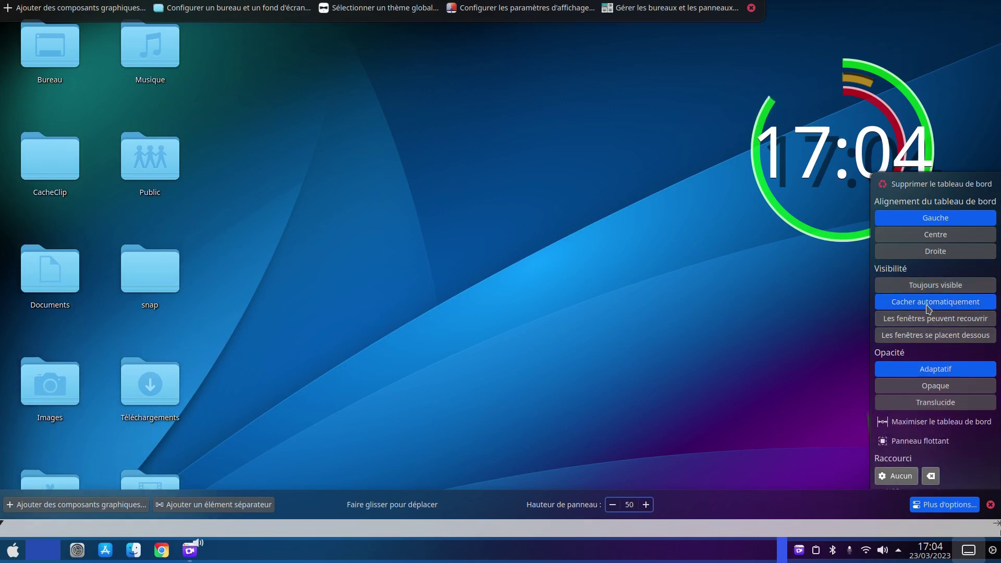
click(761, 326)
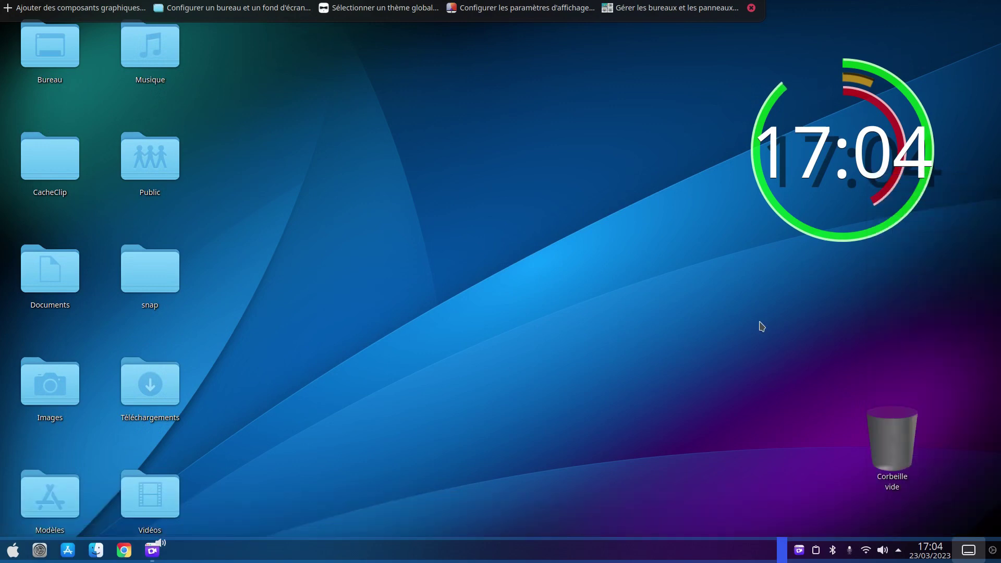
click(751, 8)
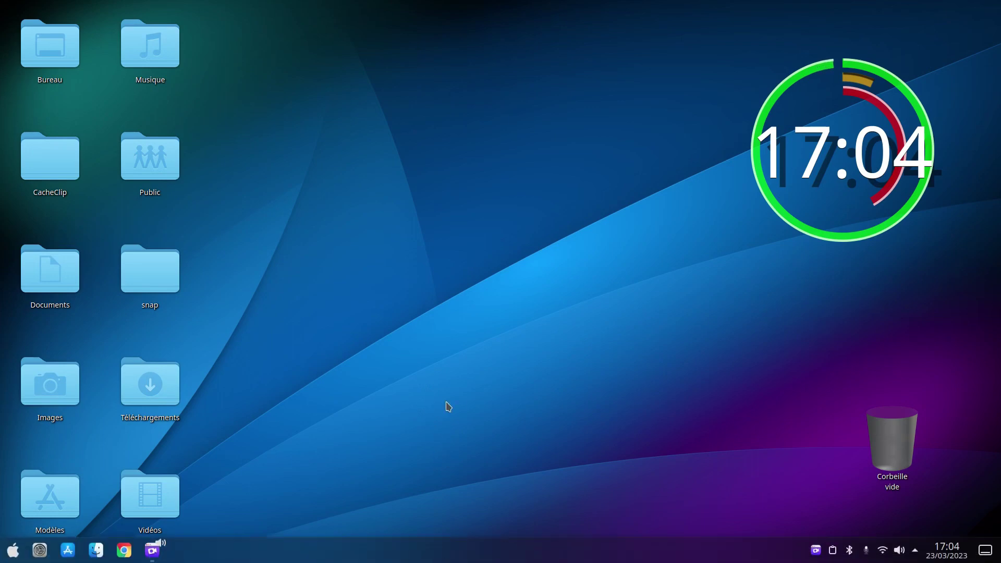
mouse_move(460, 562)
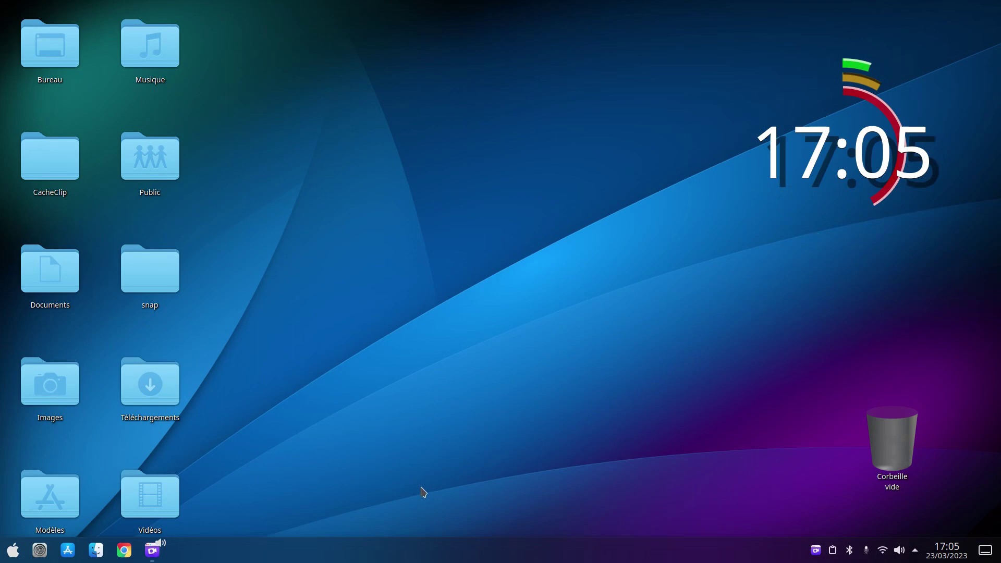
Replace the application launcher with the Tableau de bord des applications alternative
click(13, 551)
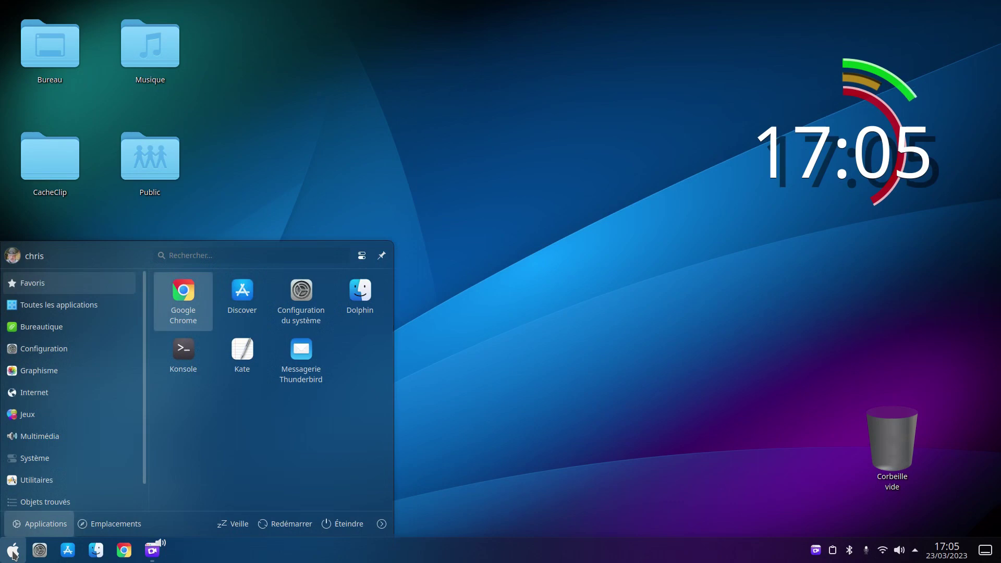
right_click(15, 554)
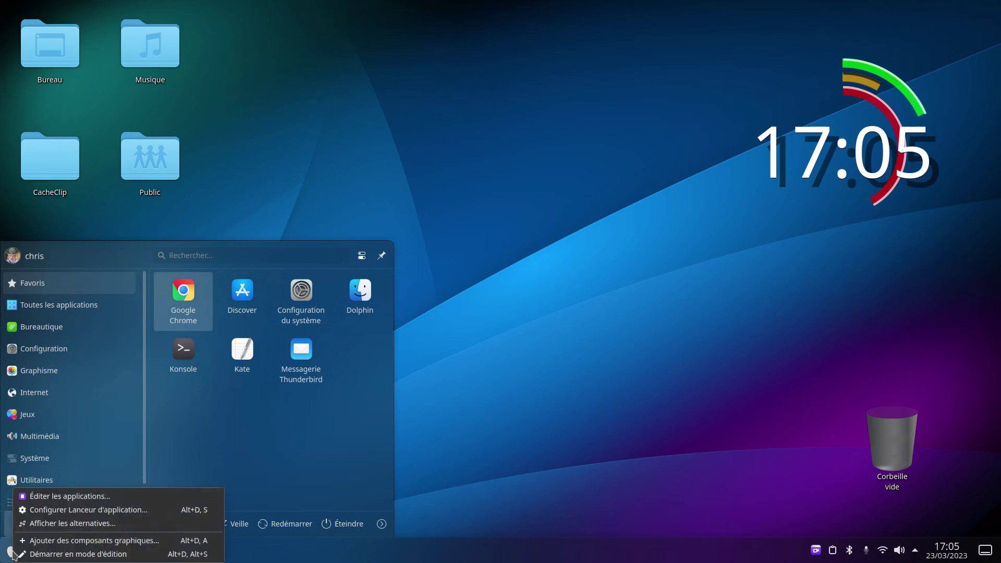
click(53, 524)
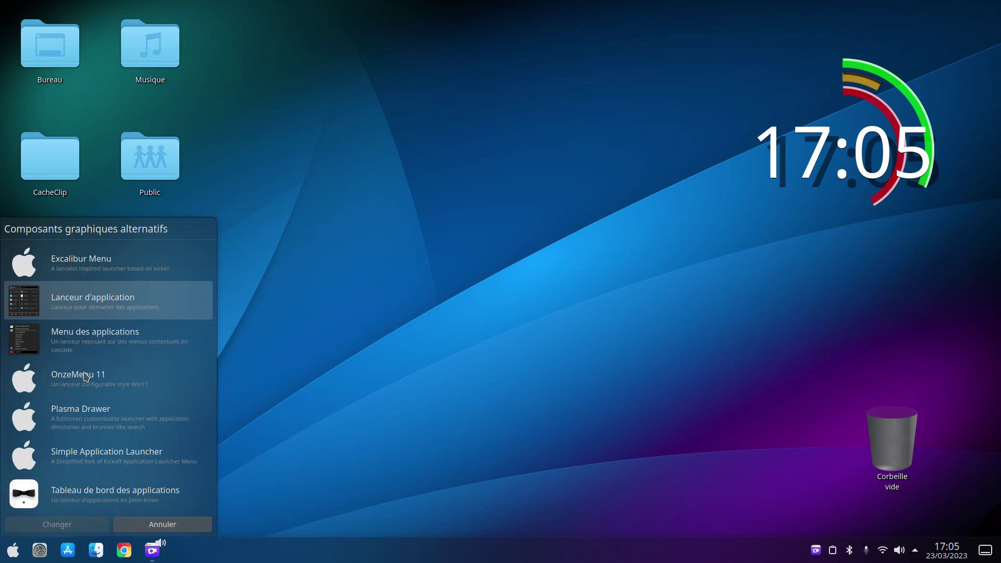
click(86, 497)
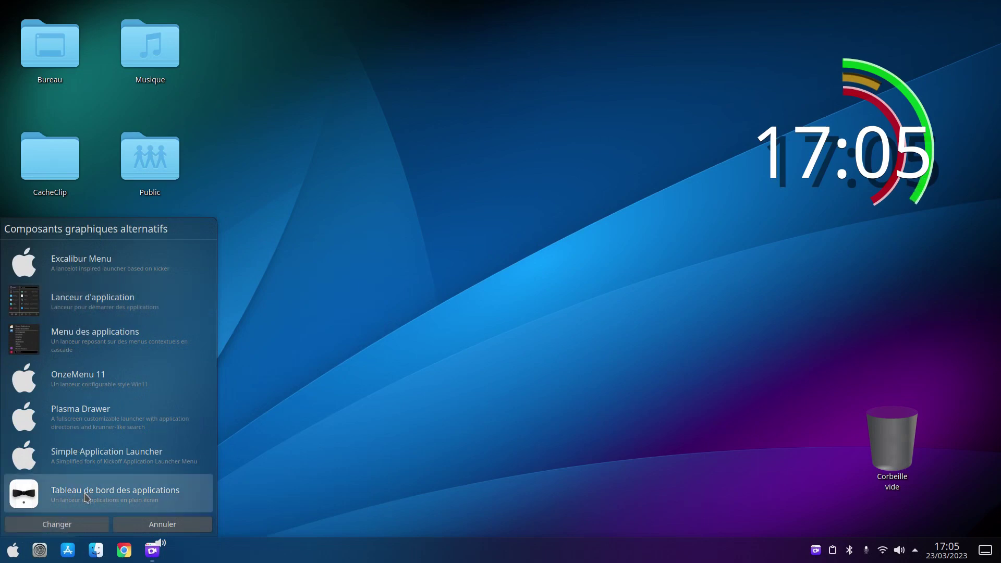
click(81, 525)
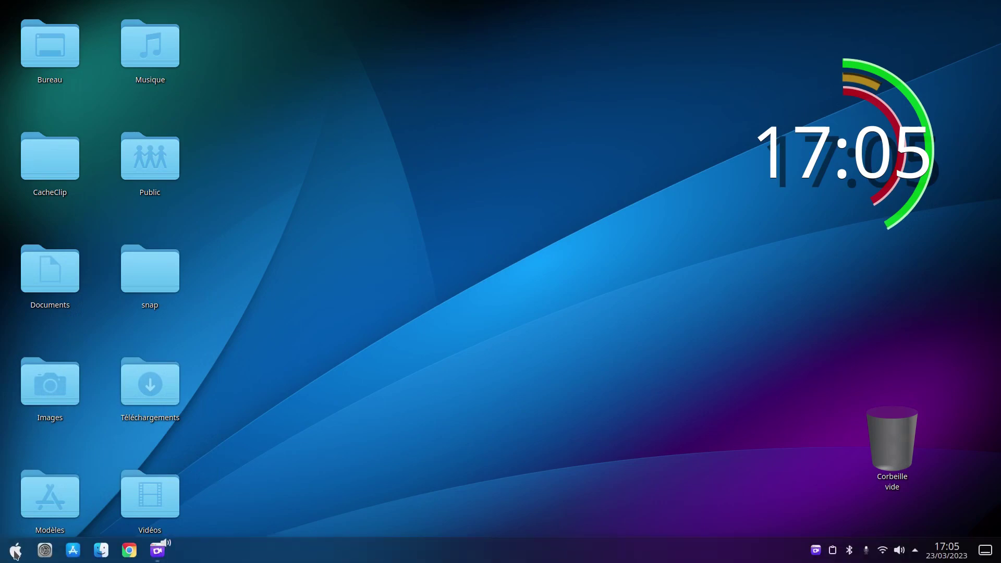
Open the full-screen application dashboard, look through its categories from Fichiers récents to État d'allumage / session, and close it
click(16, 551)
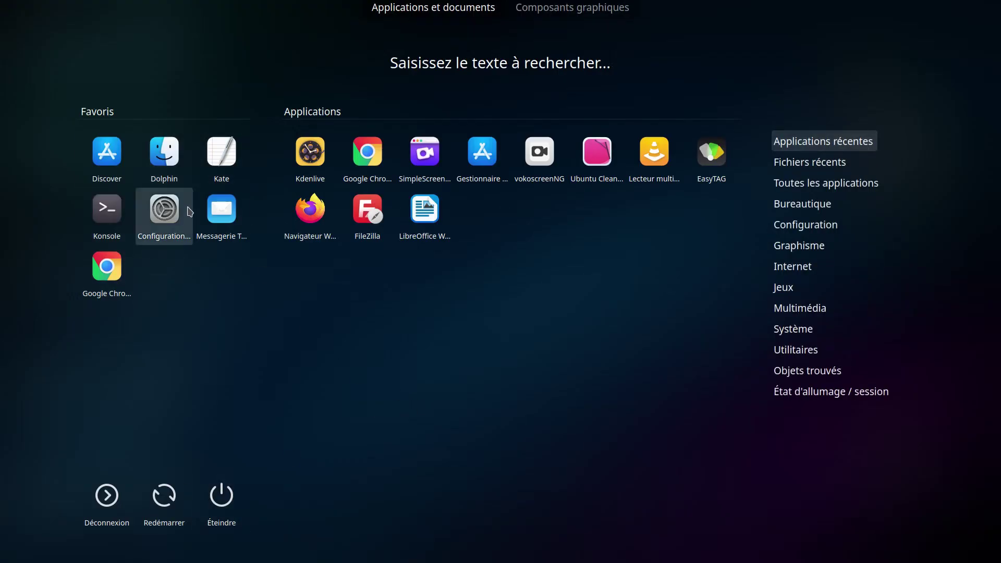
click(801, 164)
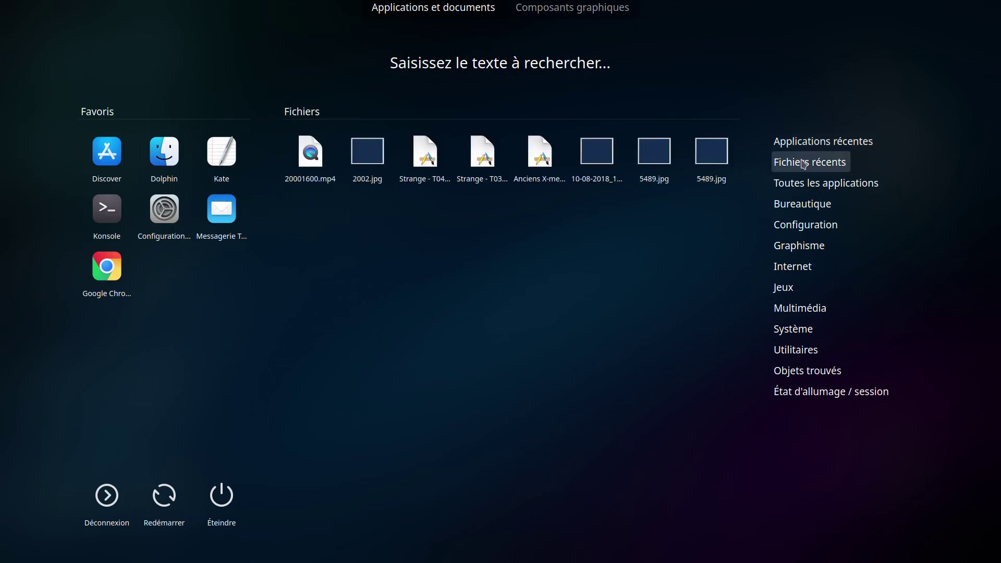
mouse_move(804, 206)
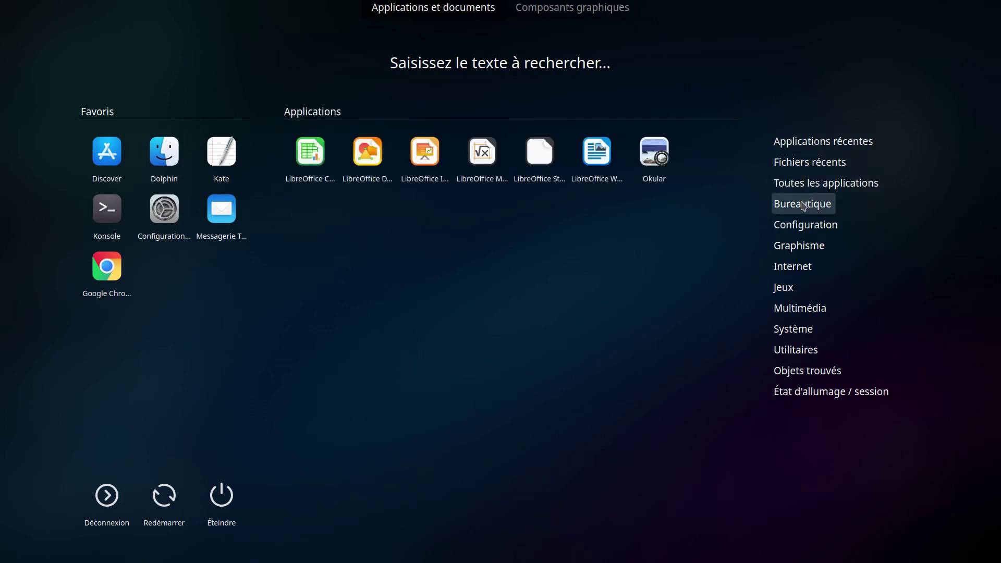
mouse_move(804, 227)
mouse_move(805, 254)
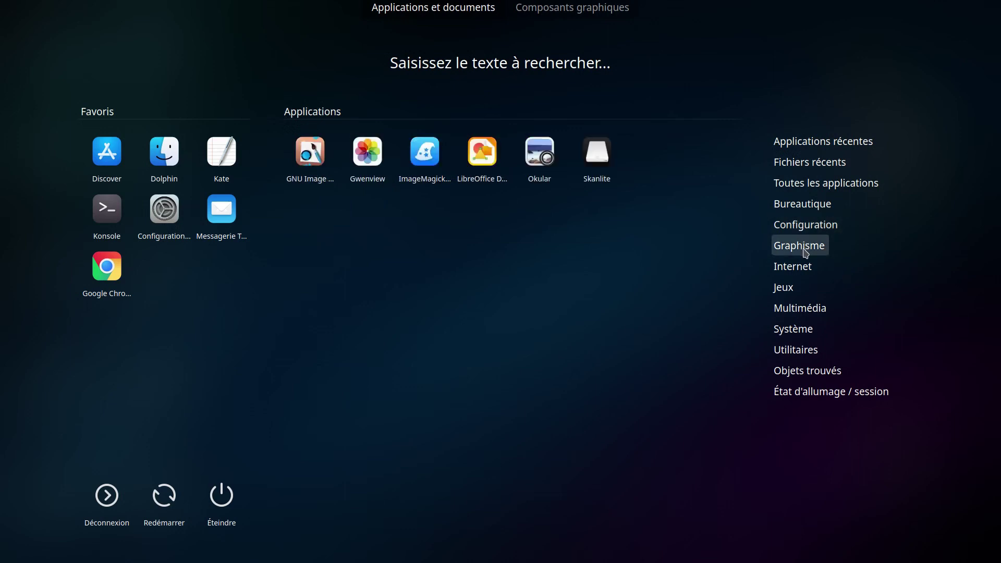
mouse_move(806, 271)
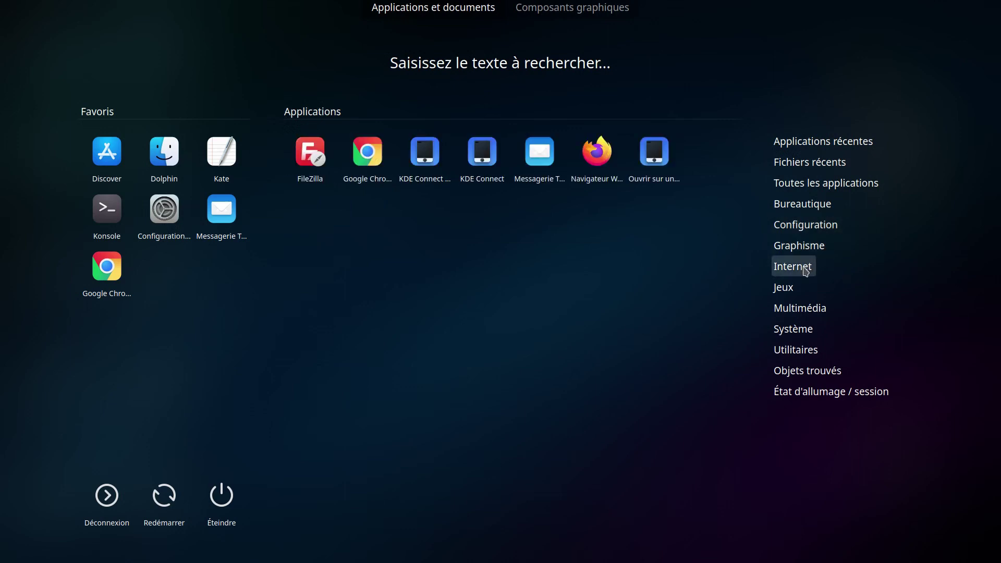
mouse_move(806, 311)
mouse_move(801, 328)
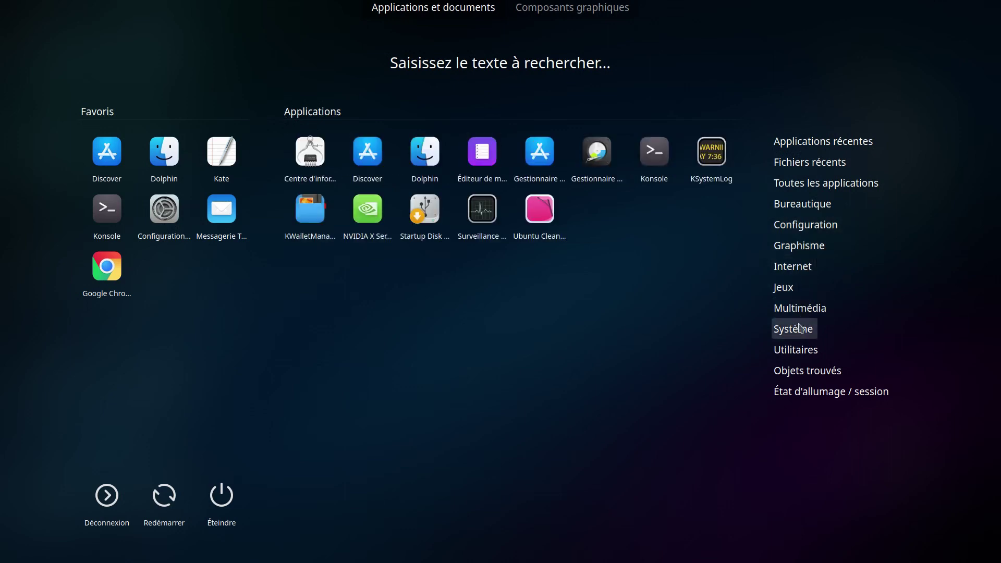
mouse_move(798, 374)
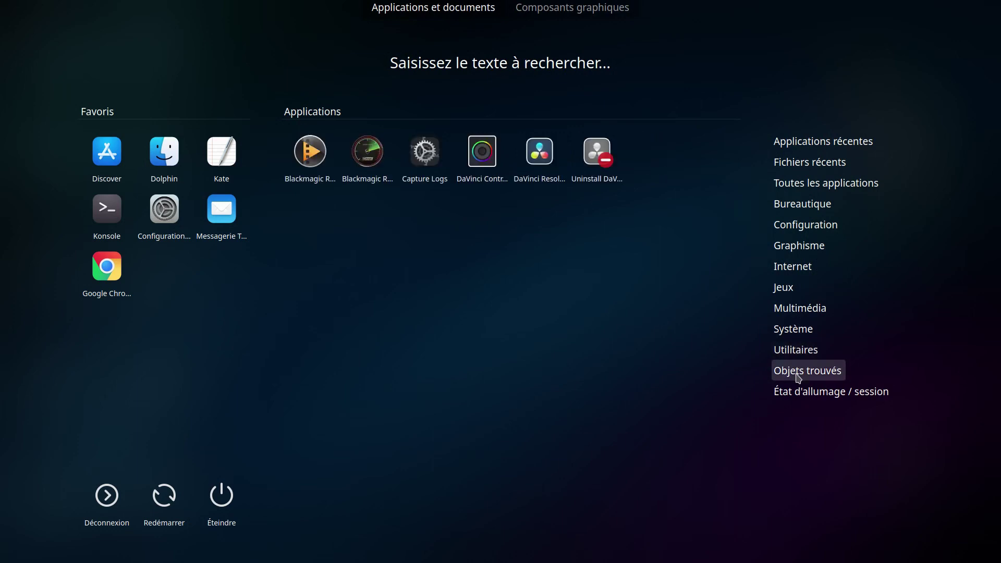
mouse_move(798, 398)
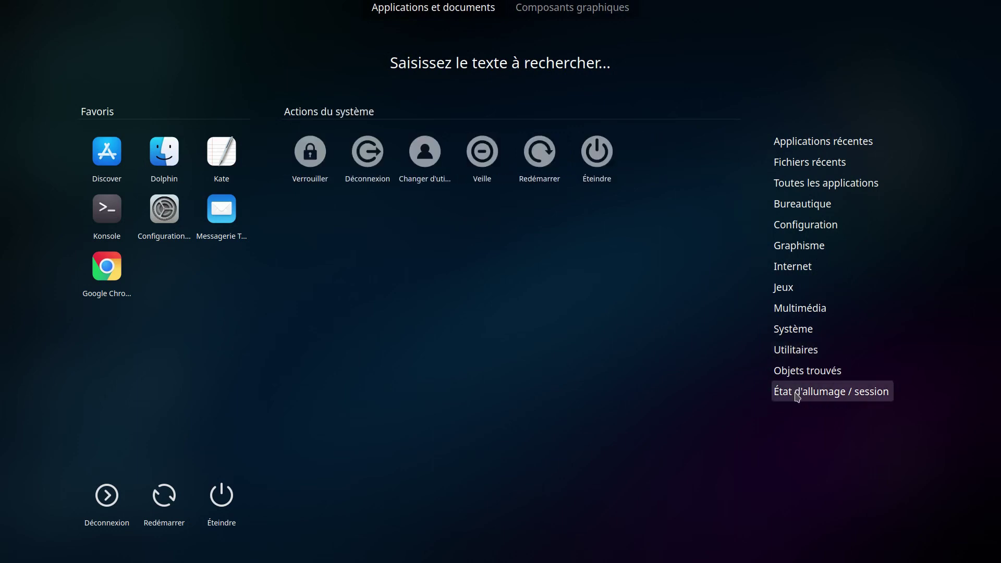
click(646, 323)
Replace the panel's application launcher with the Excalibur Menu alternative and leave edit mode
mouse_move(391, 547)
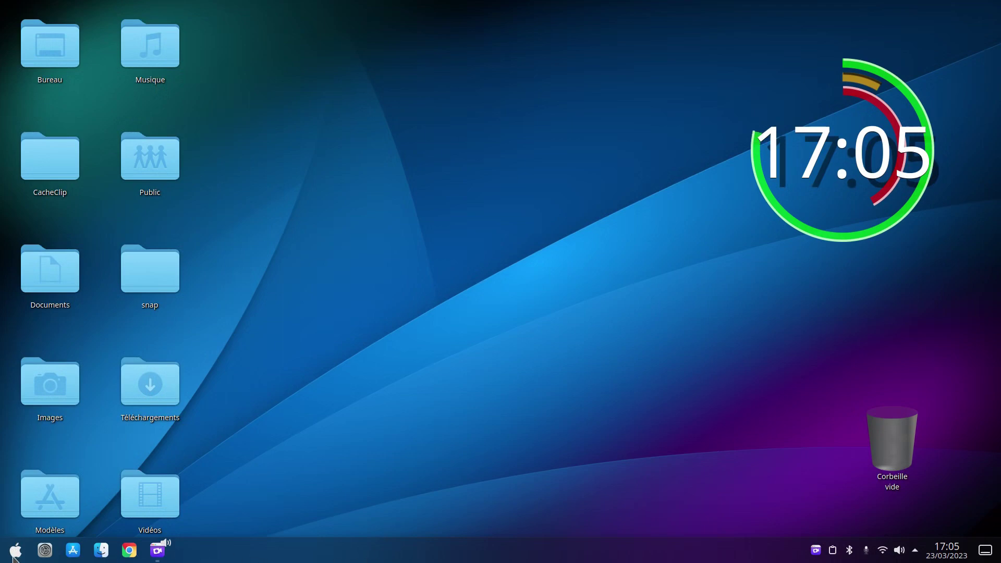
right_click(215, 557)
click(271, 554)
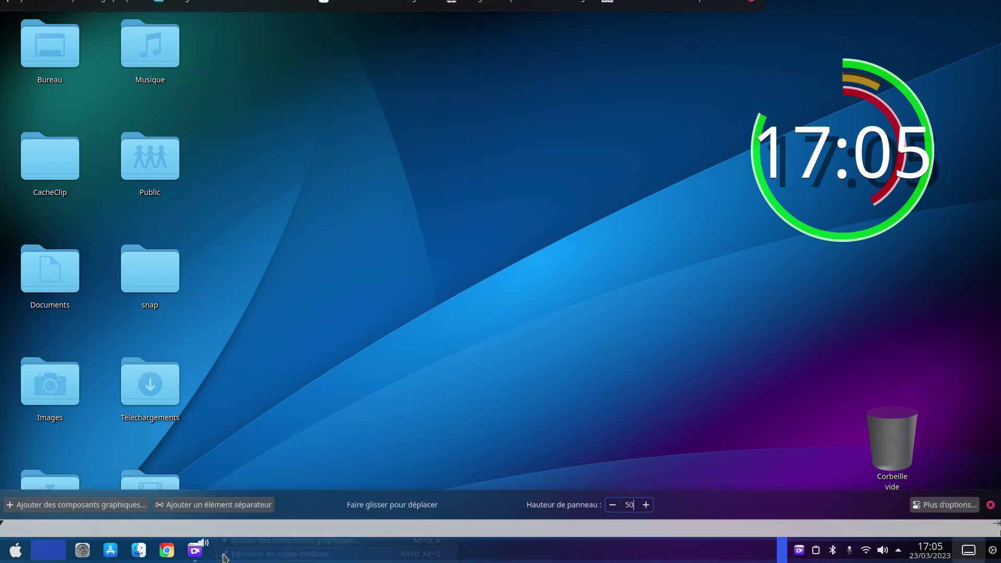
mouse_move(21, 557)
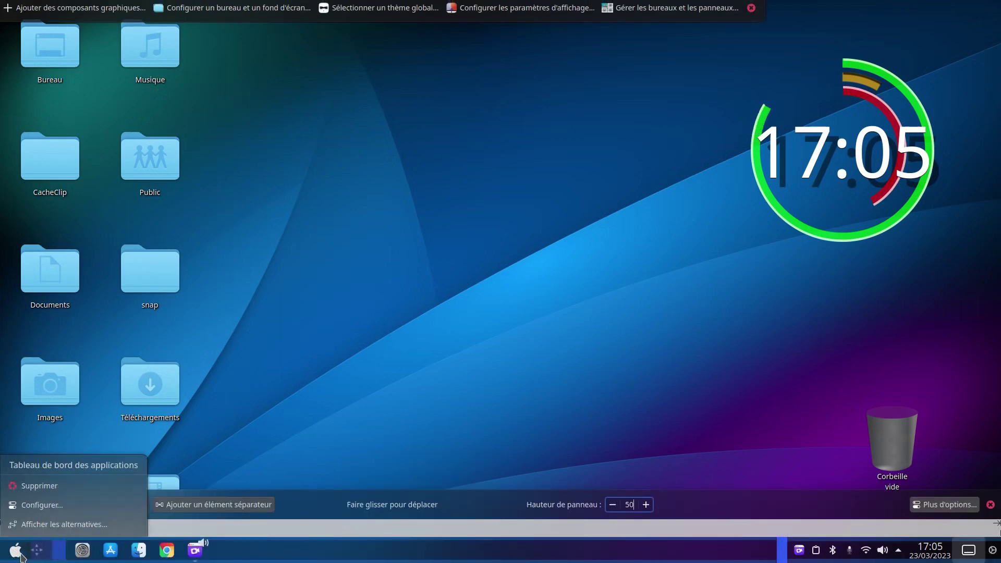
click(42, 524)
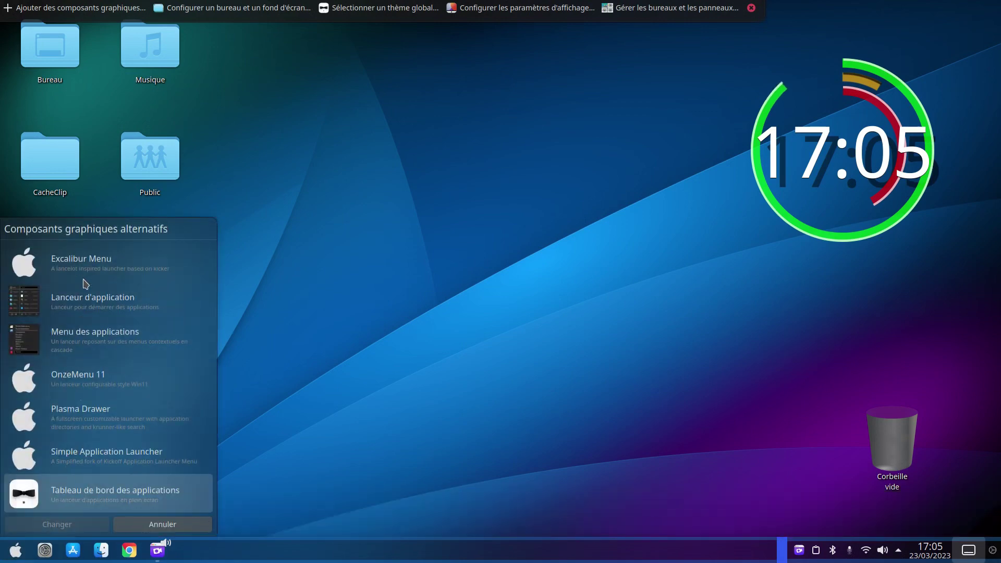
click(86, 262)
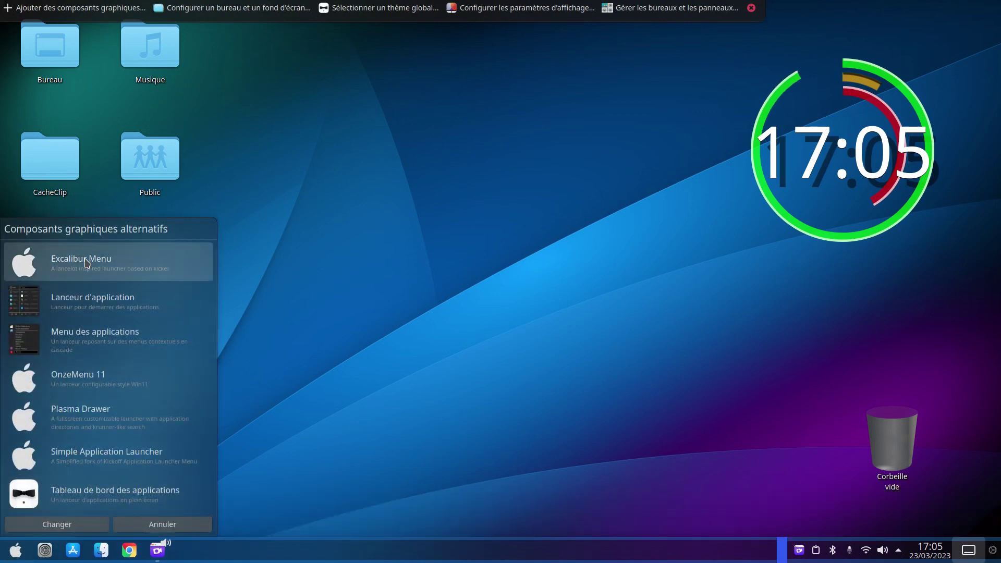
click(58, 524)
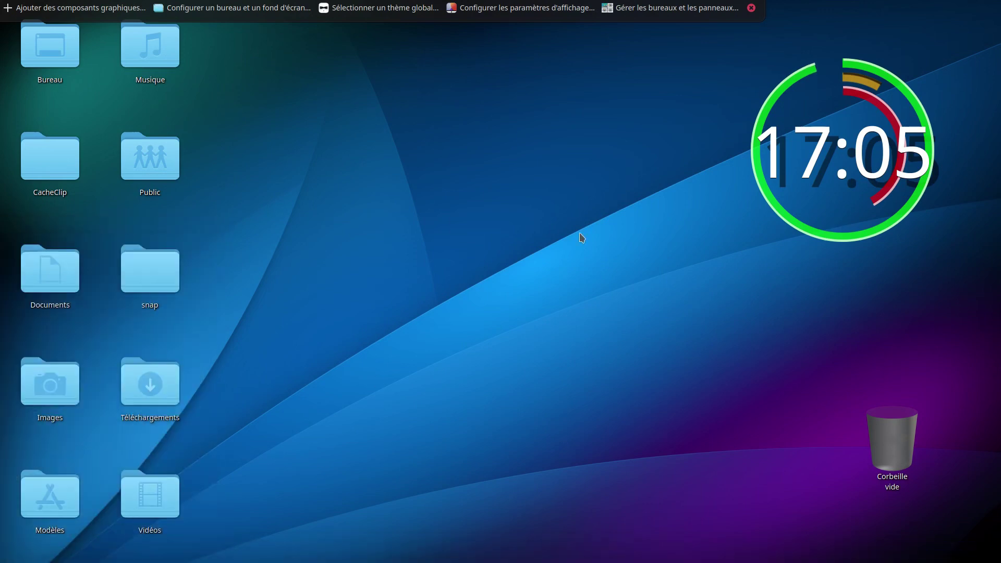
click(750, 8)
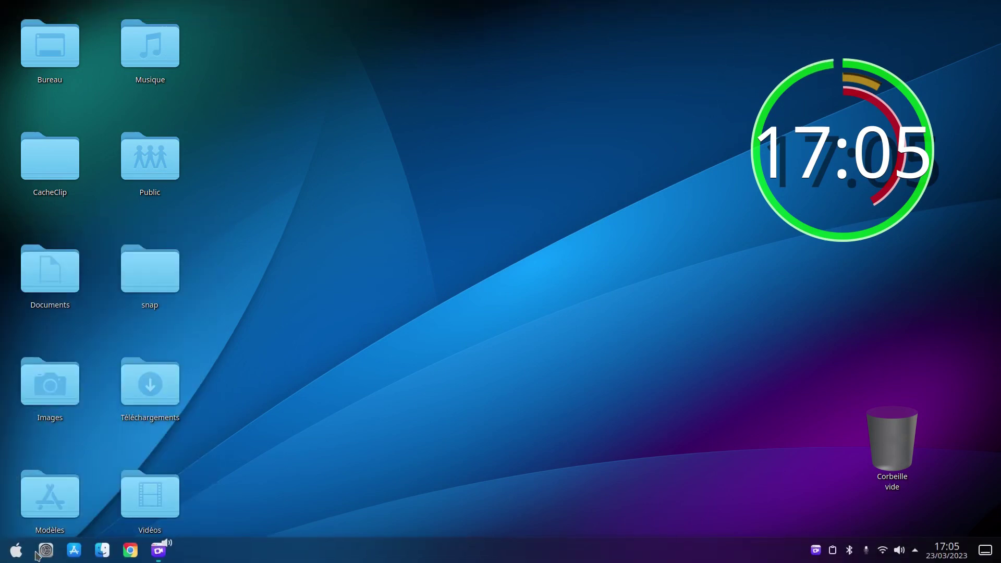
Open the Excalibur Menu launcher, look through its categories such as Jeux and Multimédia, and close it
right_click(16, 556)
click(15, 555)
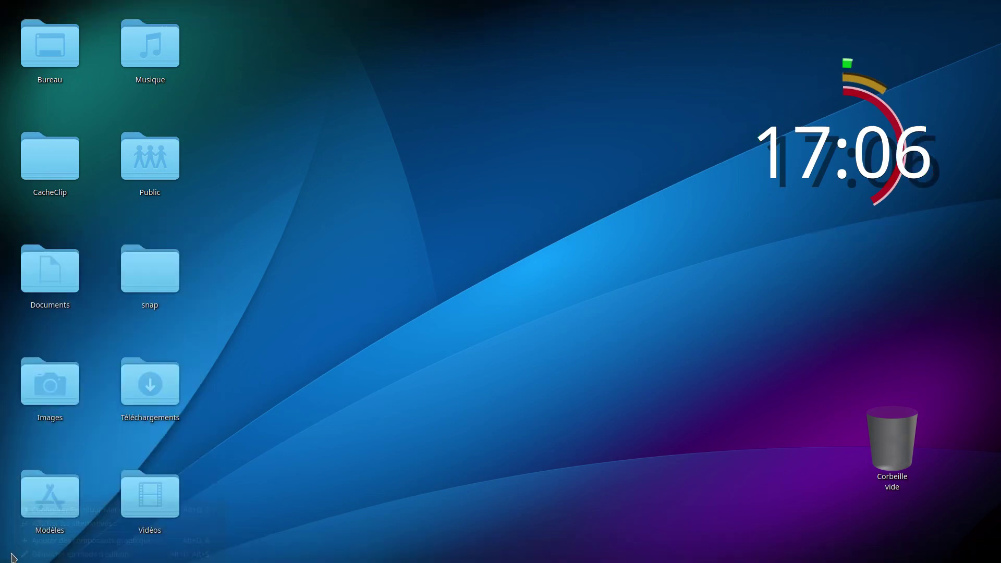
click(16, 555)
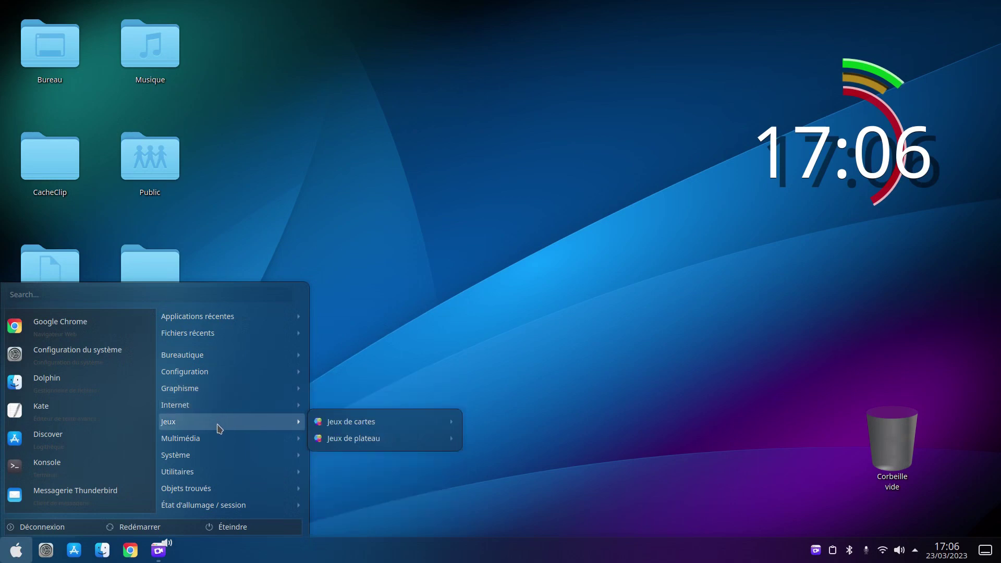
mouse_move(220, 444)
click(443, 320)
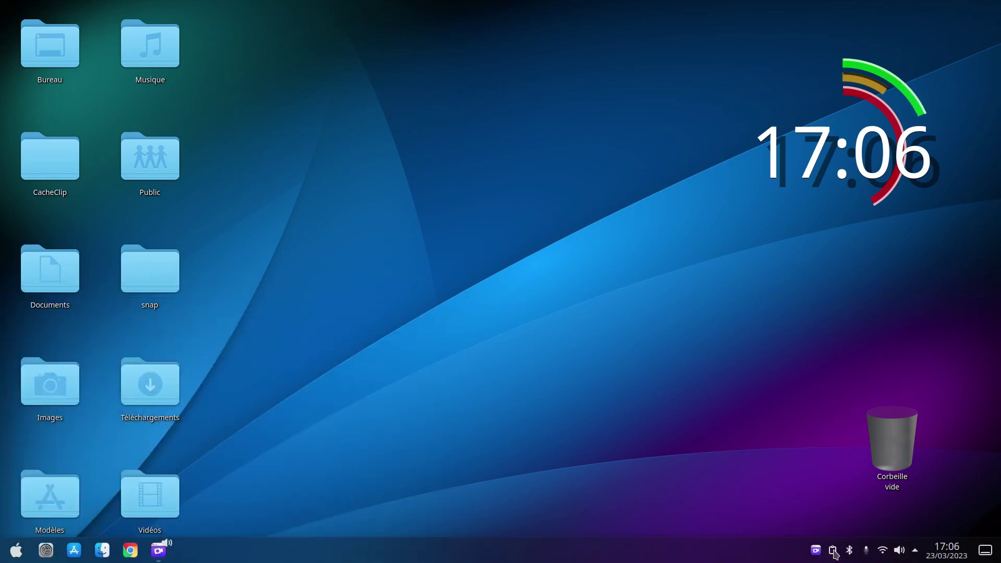
Show the Presse-papiers contents and clear the clipboard history
click(834, 552)
right_click(834, 551)
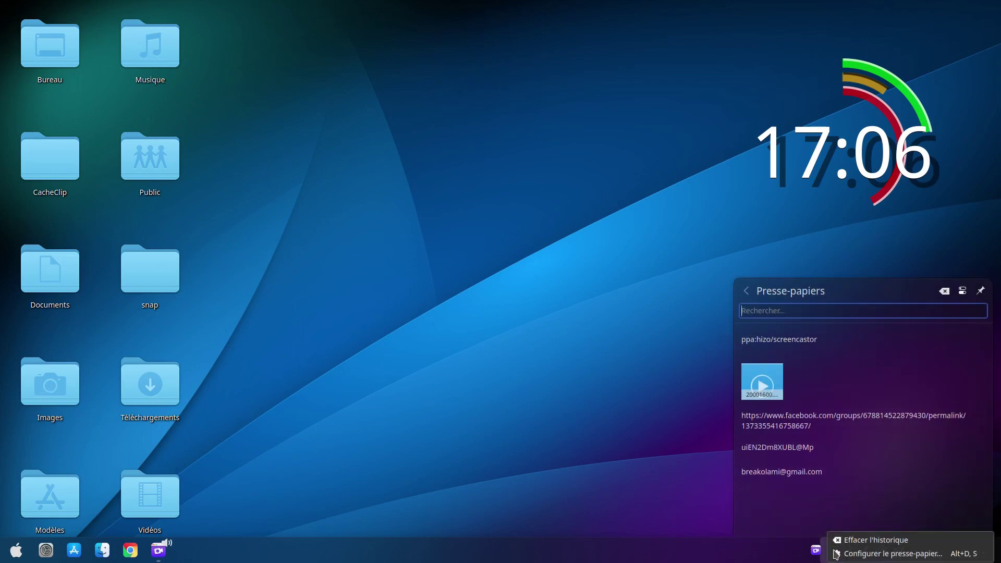
click(845, 542)
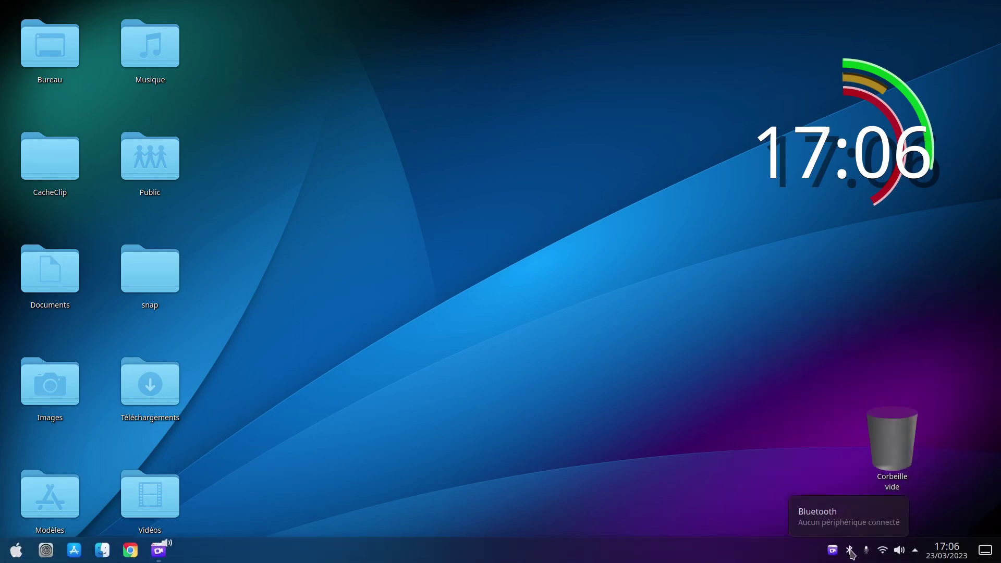
Check the panel's Bluetooth, Volume audio and calendar pop-ups, closing each one after viewing it
click(850, 551)
click(849, 551)
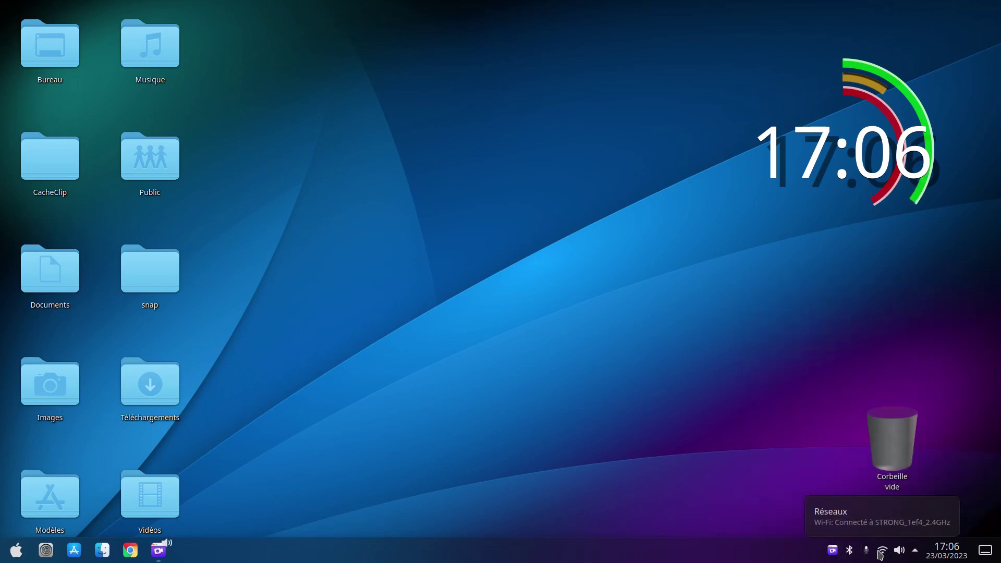
click(899, 551)
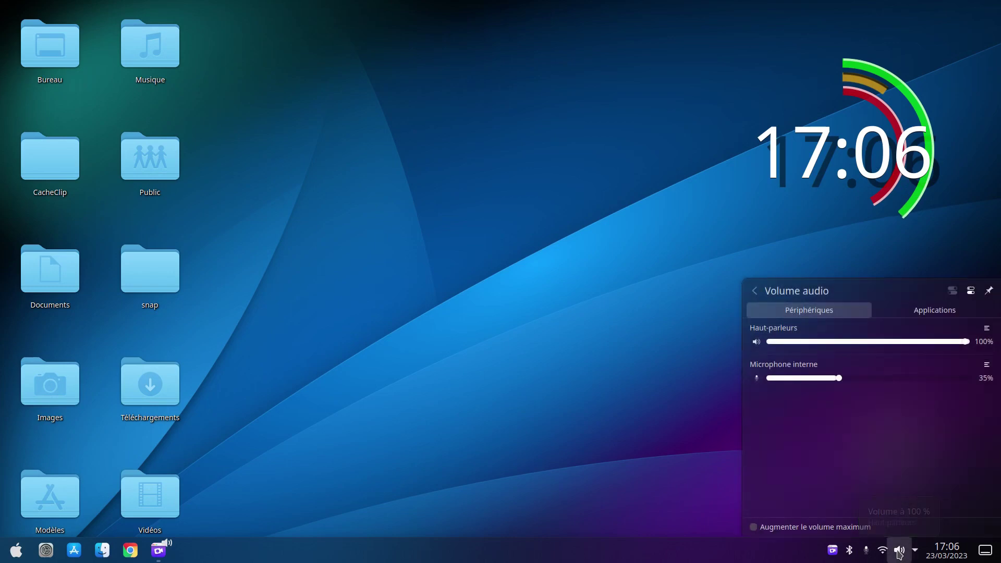
click(899, 551)
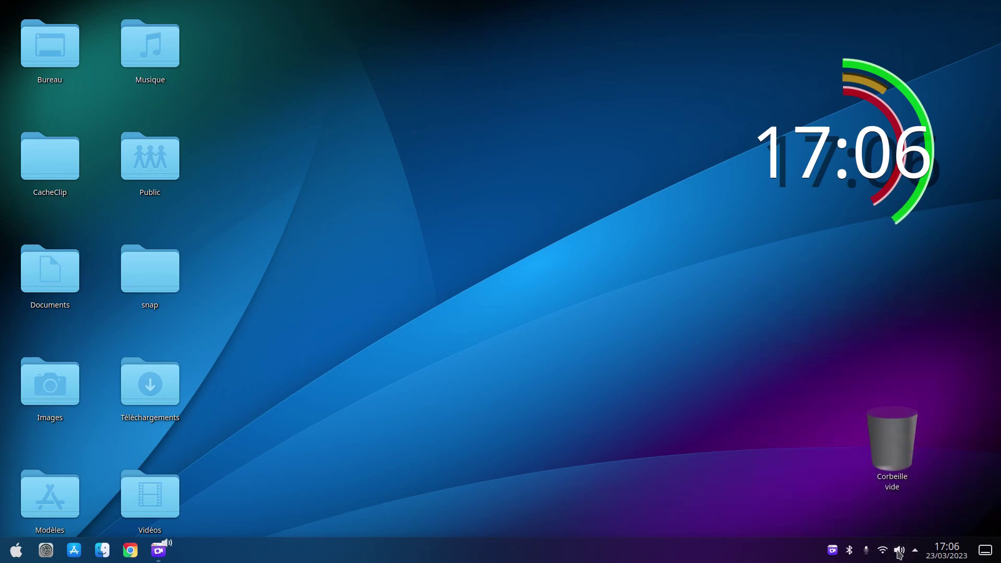
click(946, 550)
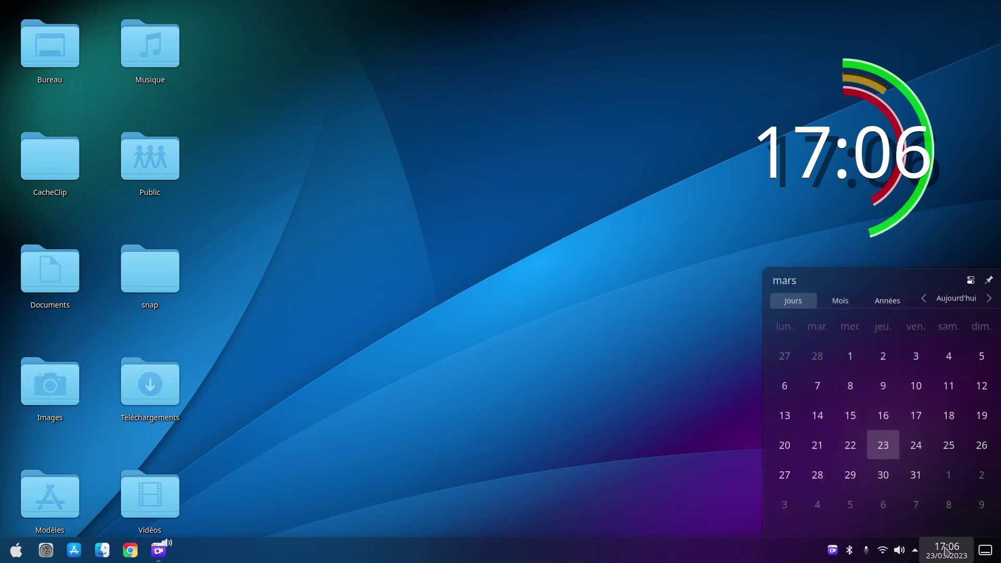
click(946, 550)
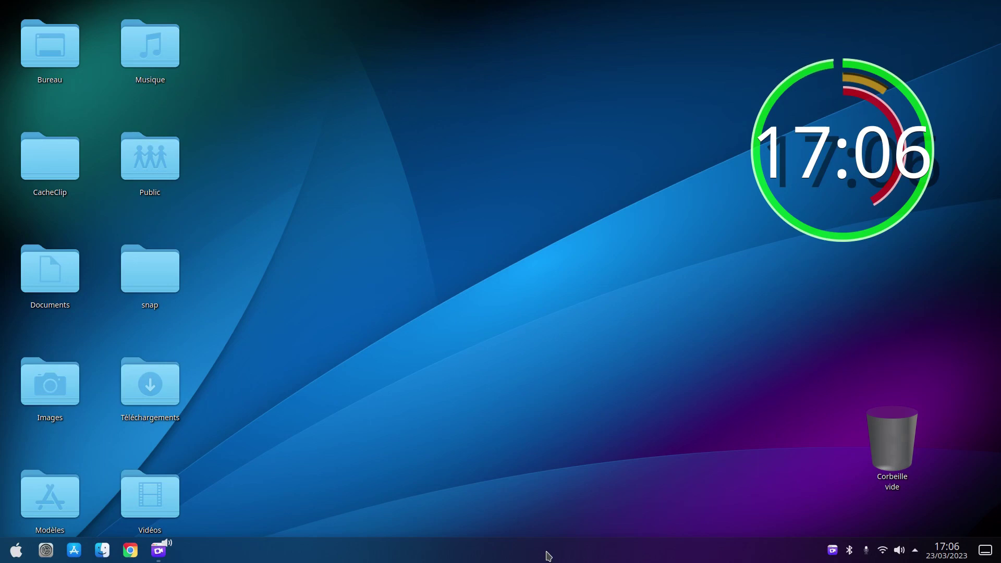
click(940, 549)
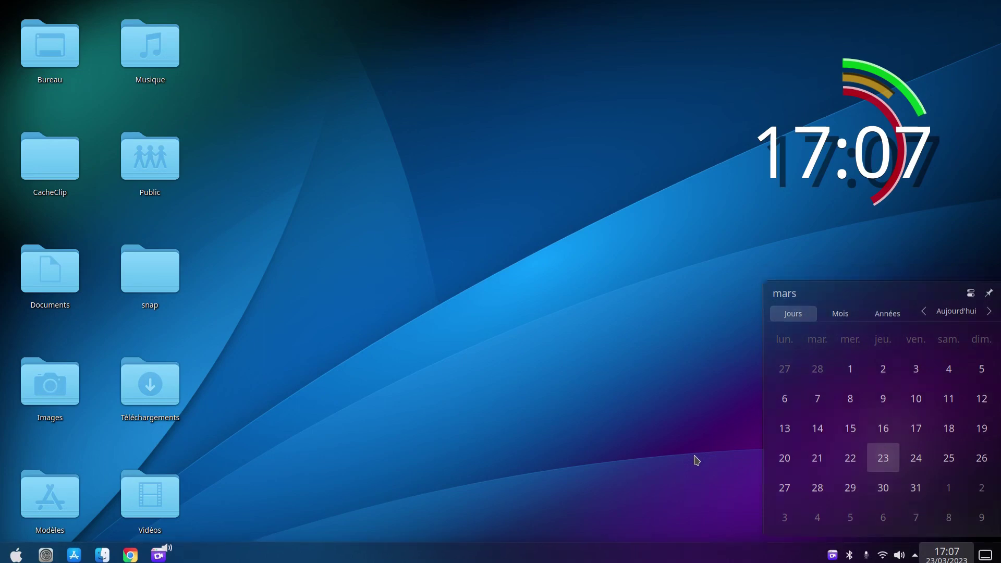
click(696, 461)
mouse_move(348, 552)
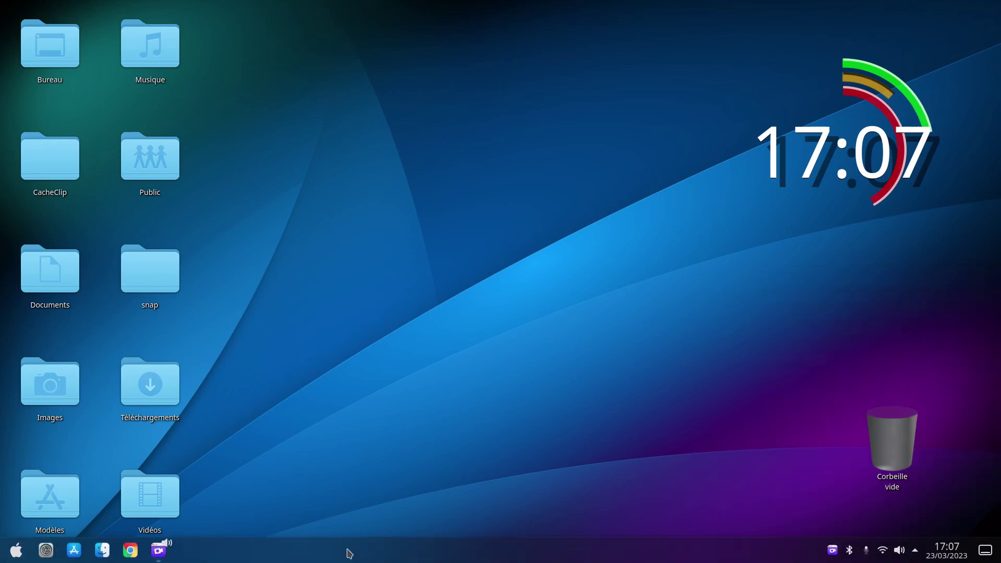
Switch to Configuration du système and open the download list of new global themes under Apparence
click(46, 550)
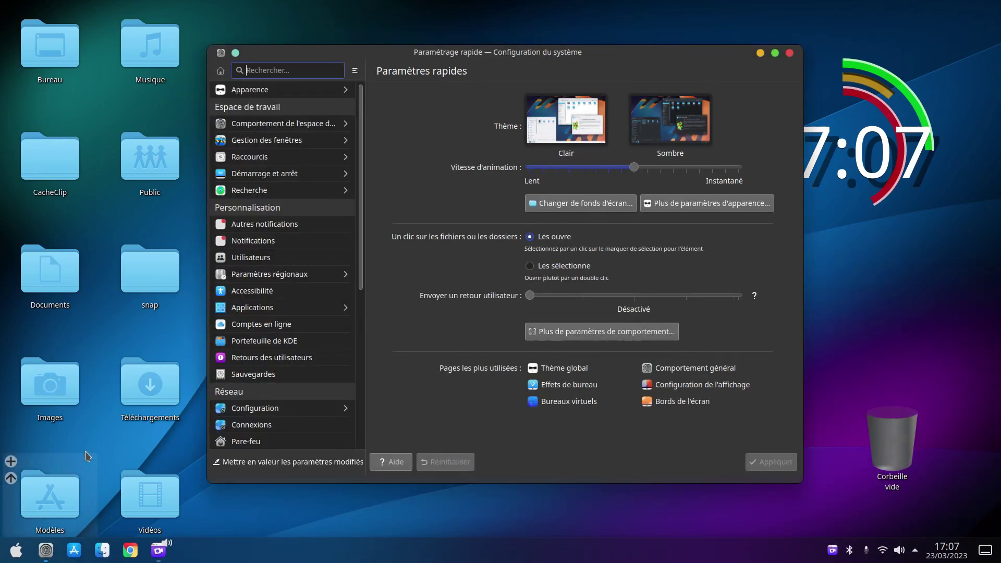
click(275, 90)
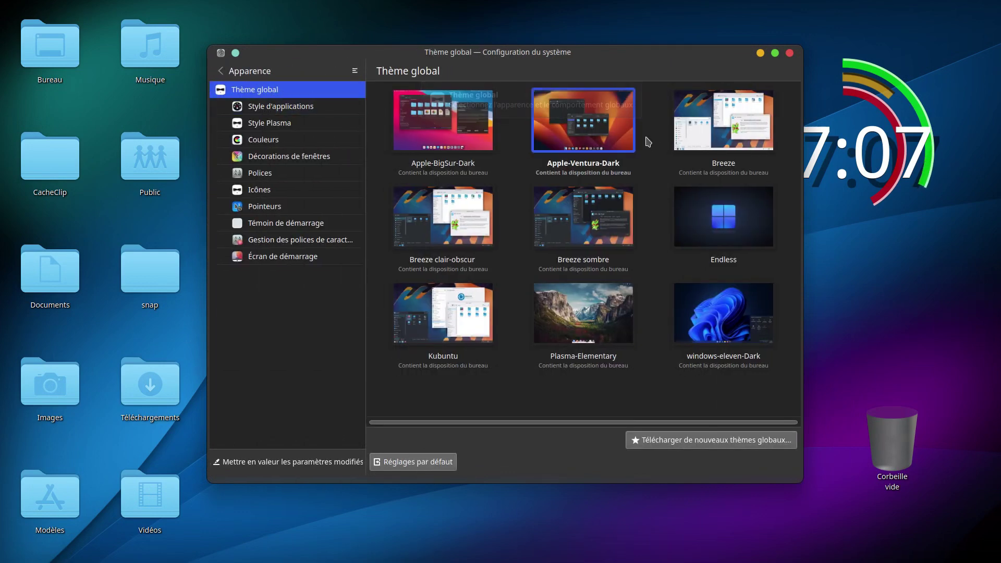
click(775, 444)
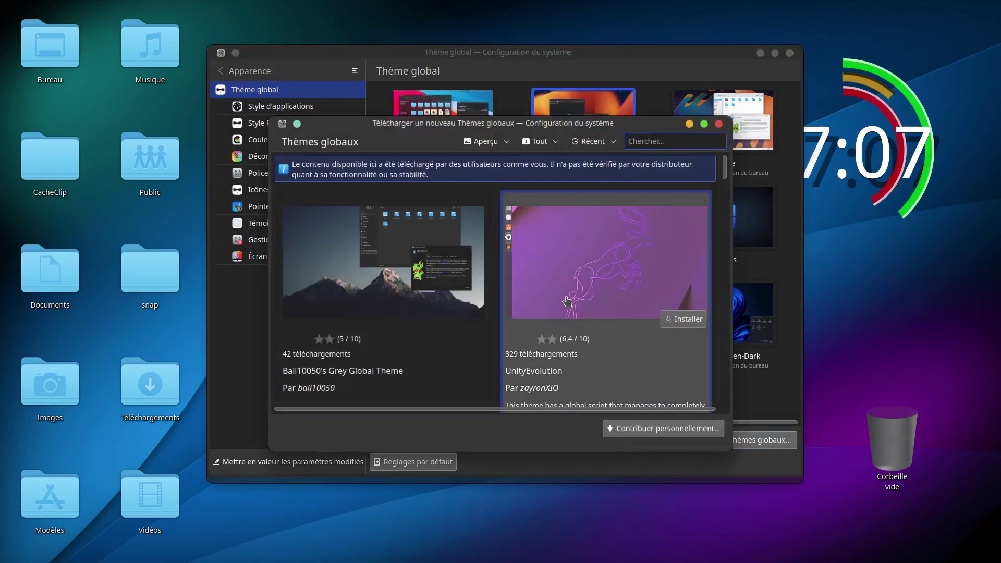
View the details of KDE Monterey Dark Theme and its home page on the KDE Store, then close the browser
scroll(567, 301, down, 3)
scroll(574, 301, down, 3)
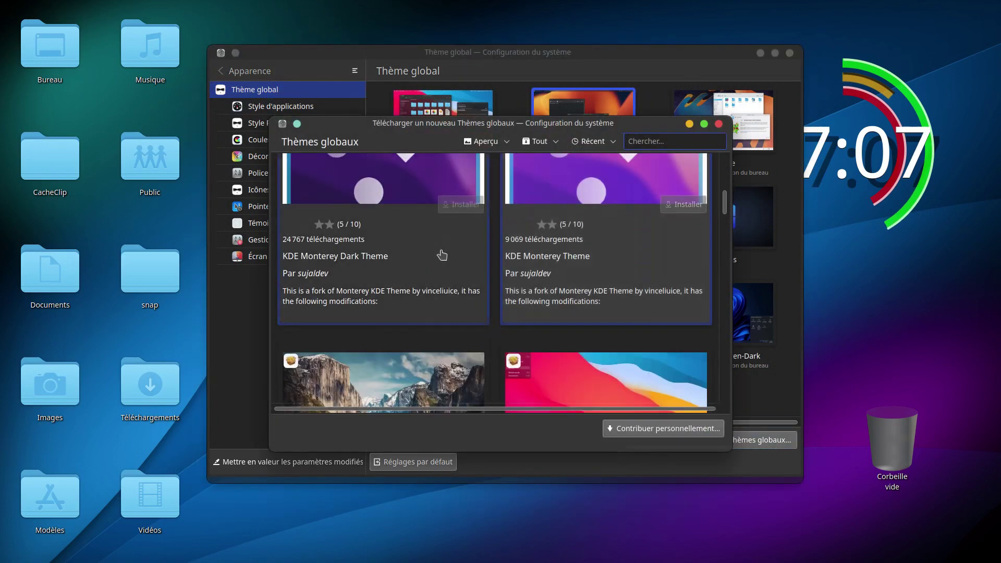
scroll(412, 251, up, 2)
click(376, 229)
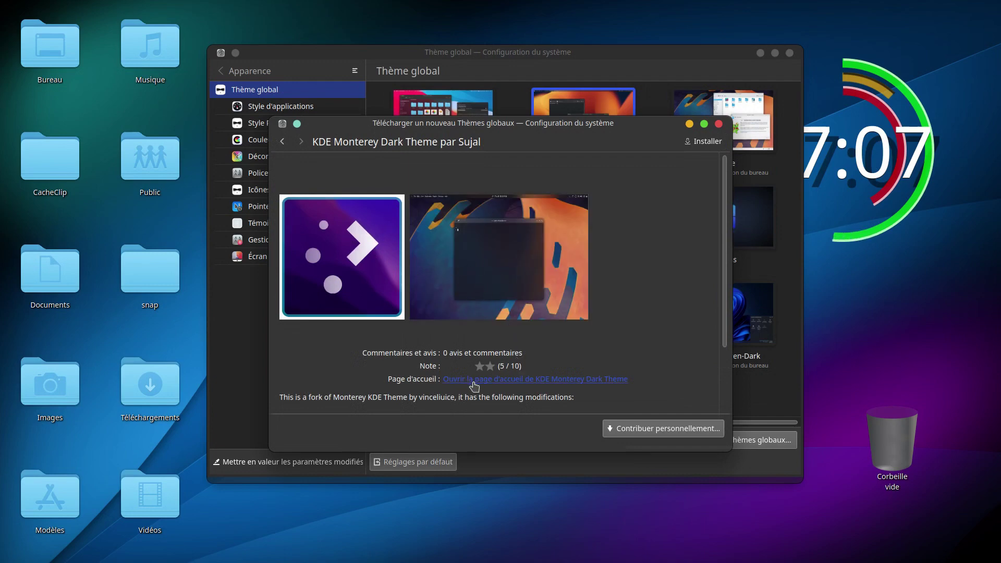
click(561, 385)
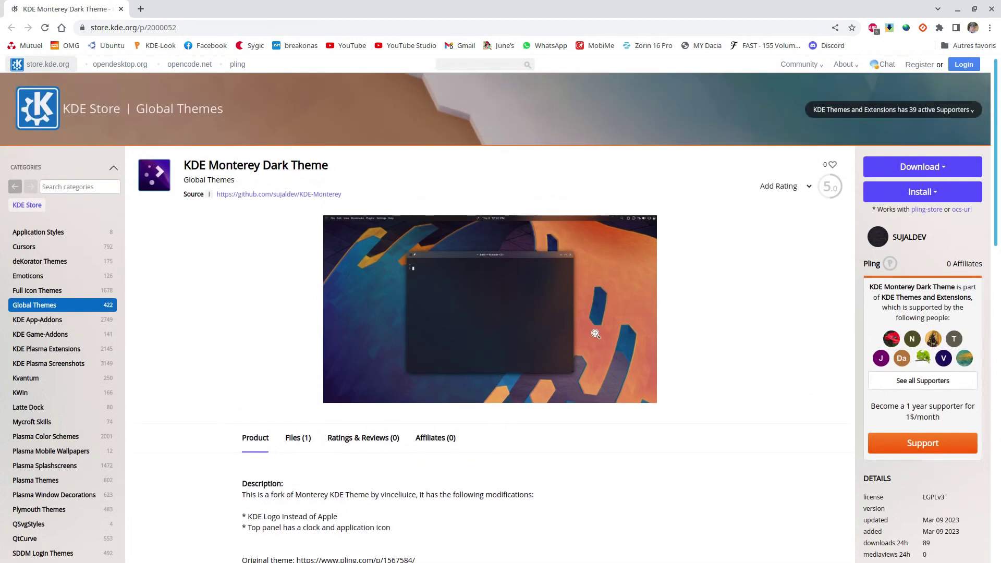
click(991, 9)
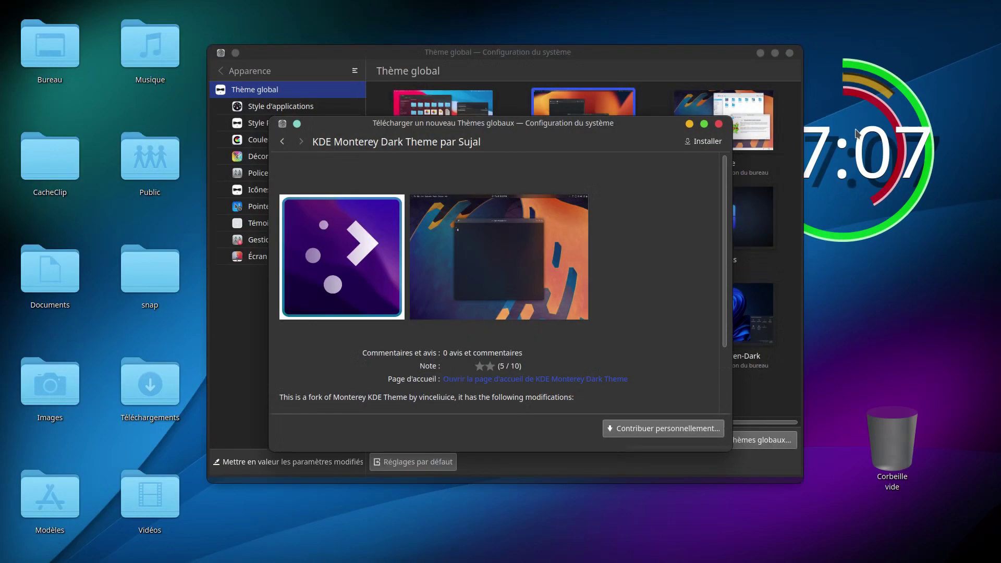
Return to the downloadable global themes list and open the details of Wings-Light-Global
click(721, 125)
click(672, 440)
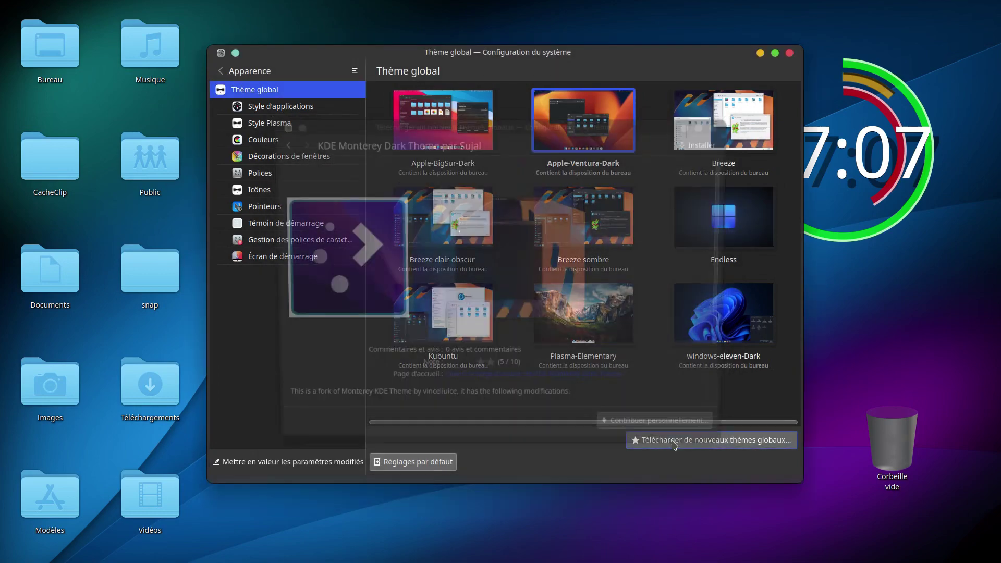
click(282, 141)
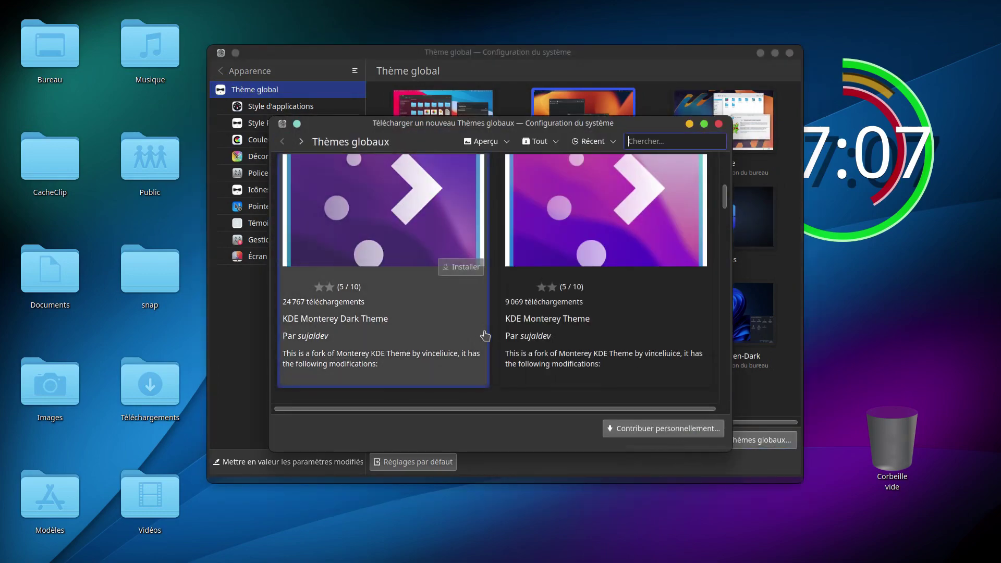
scroll(485, 336, down, 5)
scroll(493, 359, down, 6)
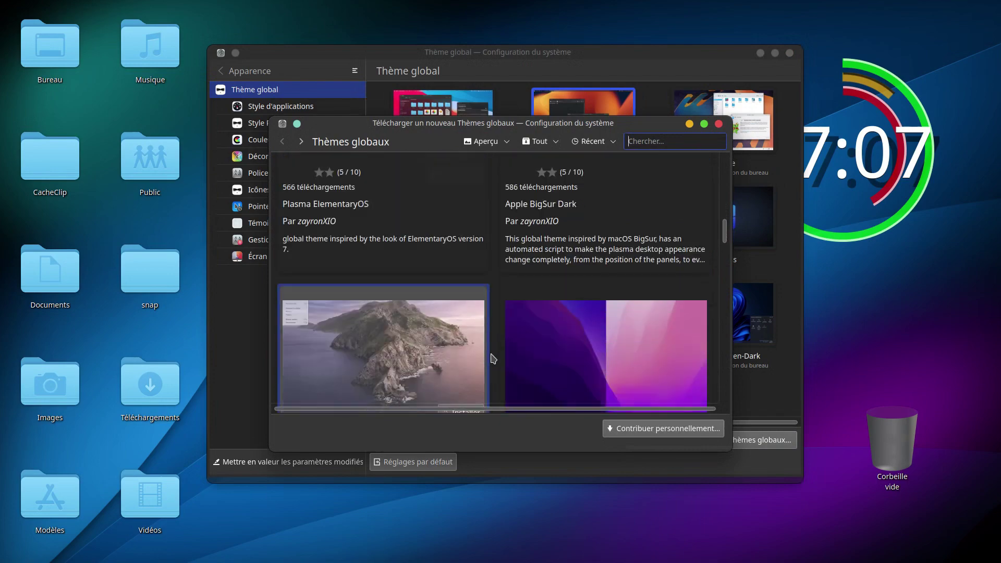
scroll(493, 358, down, 2)
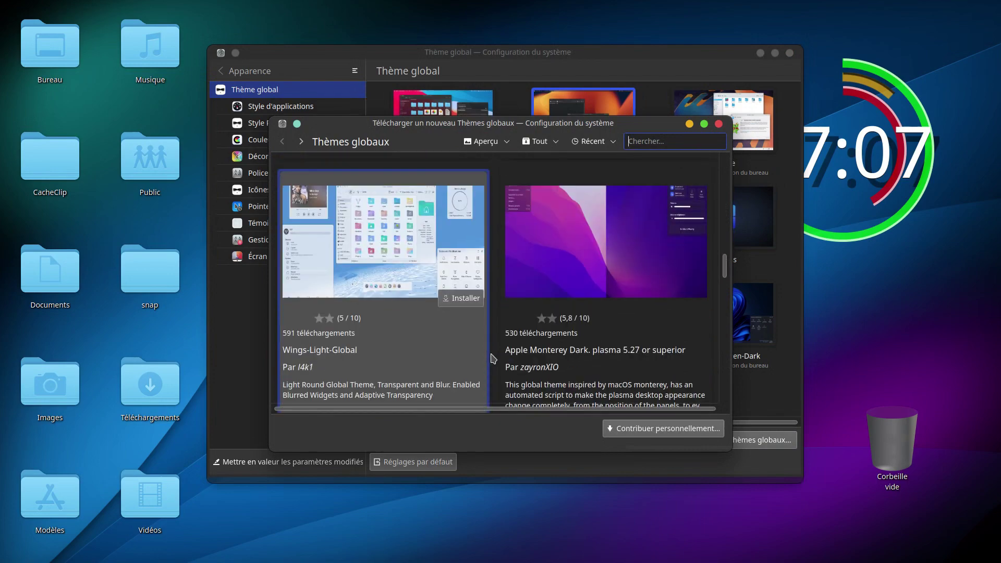
click(374, 282)
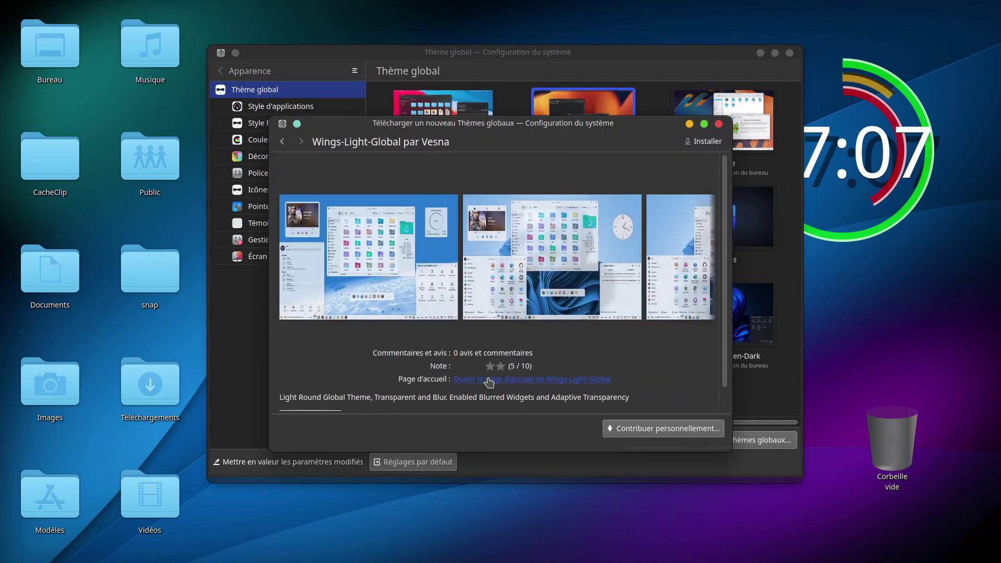
Examine the enlarged preview screenshots of the Wings-Light-Global theme and close the preview
click(413, 274)
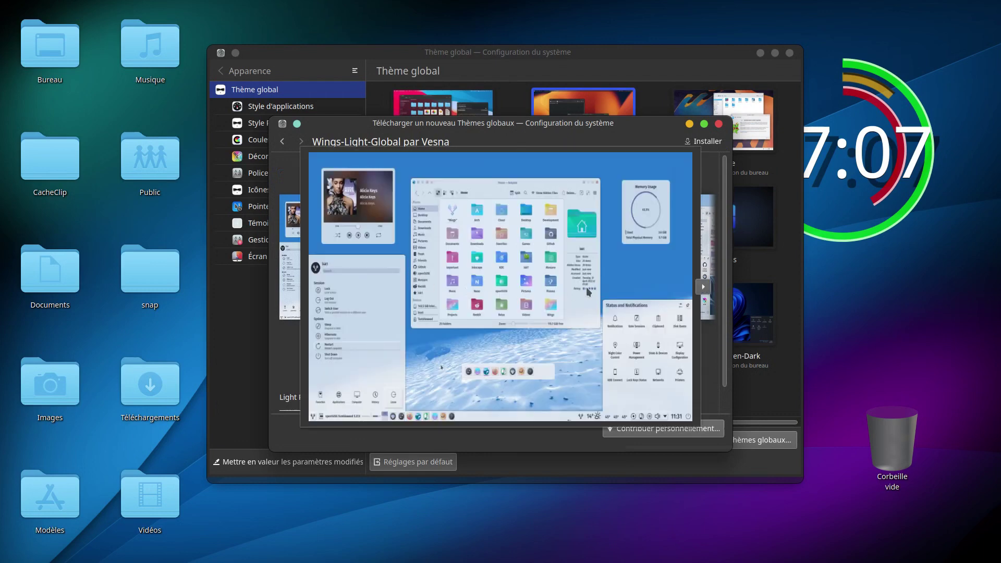
click(702, 287)
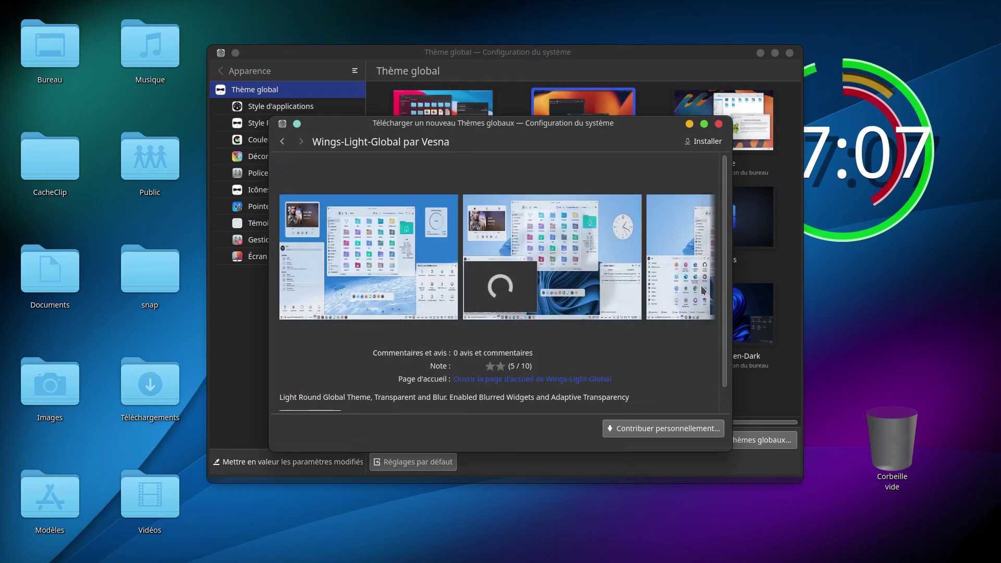
click(359, 244)
click(511, 281)
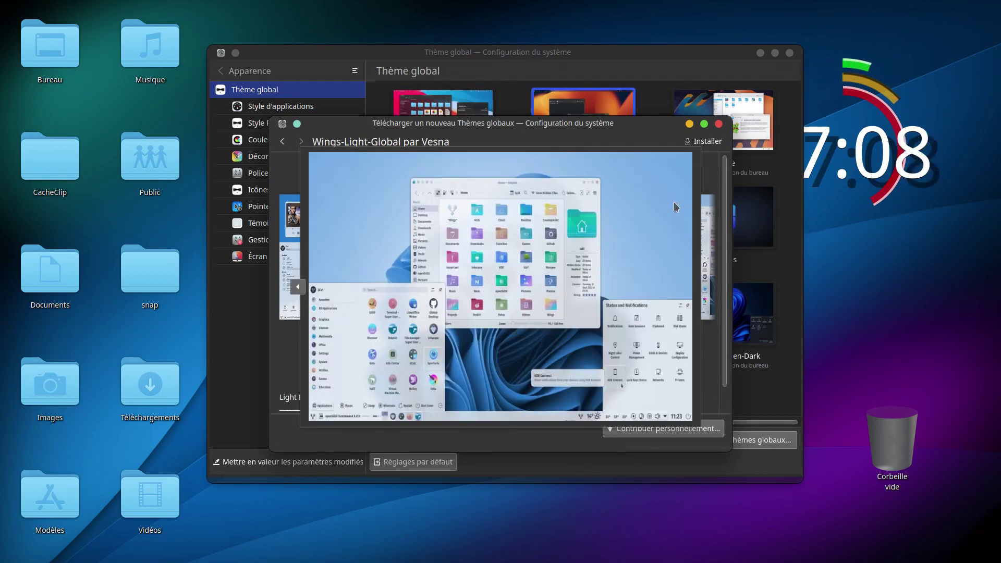
click(282, 151)
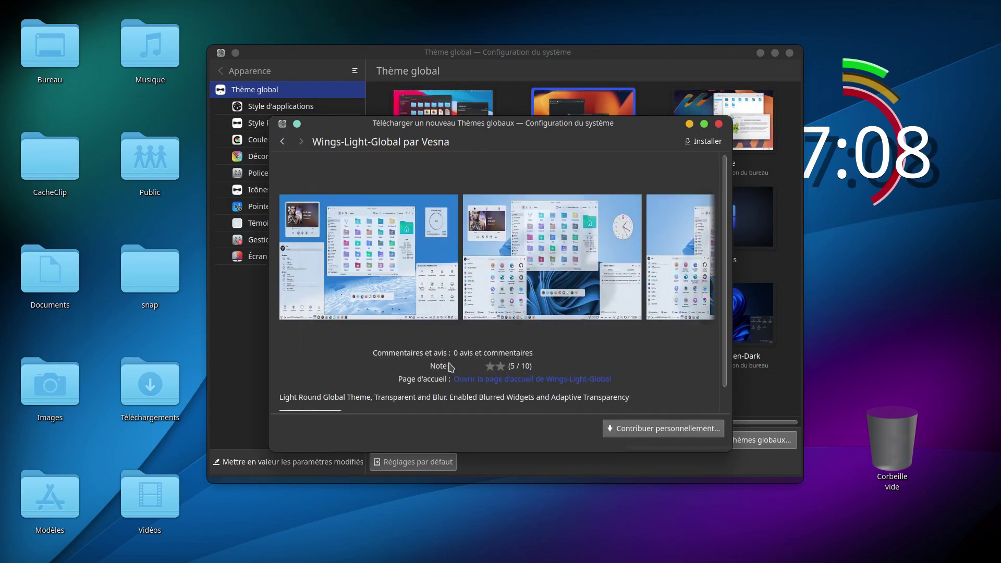
Close the global themes download list and view the Style Plasma, Couleurs and Décorations de fenêtres settings
click(719, 124)
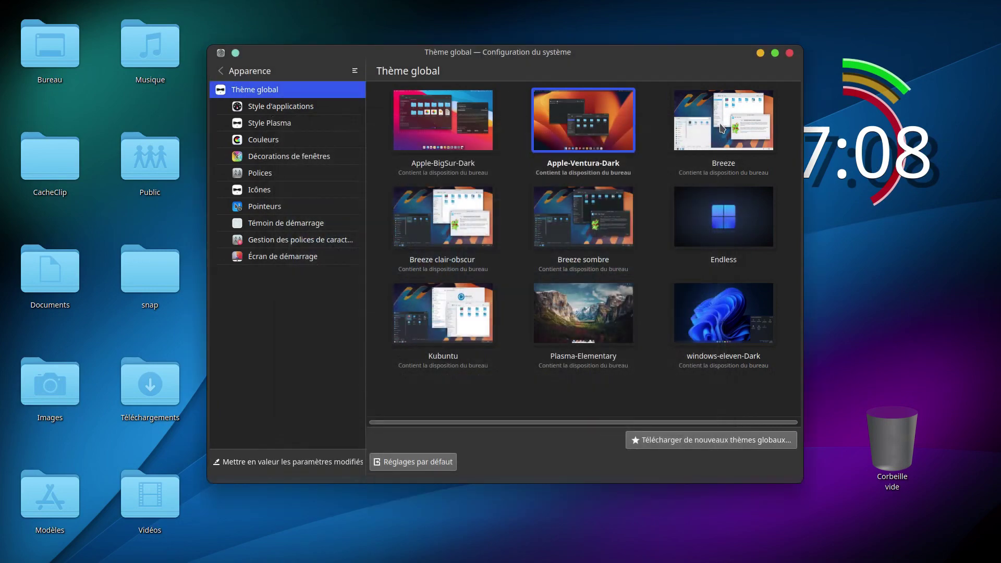
click(311, 126)
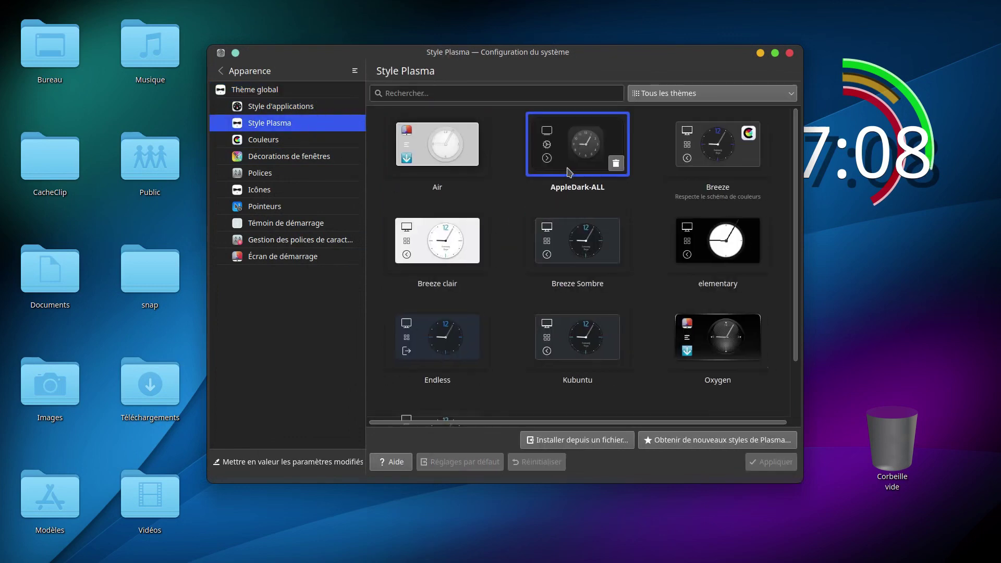
click(289, 142)
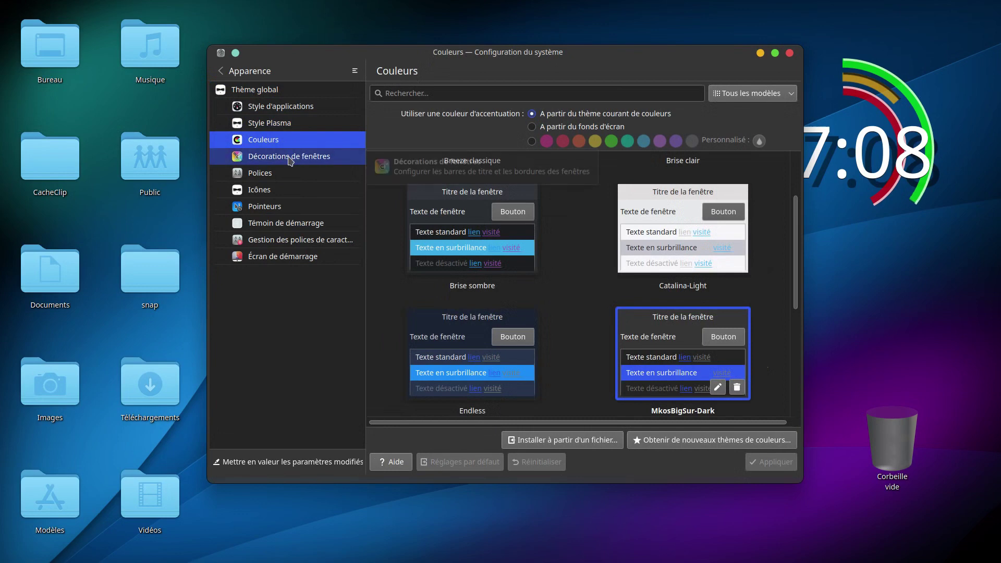
click(291, 157)
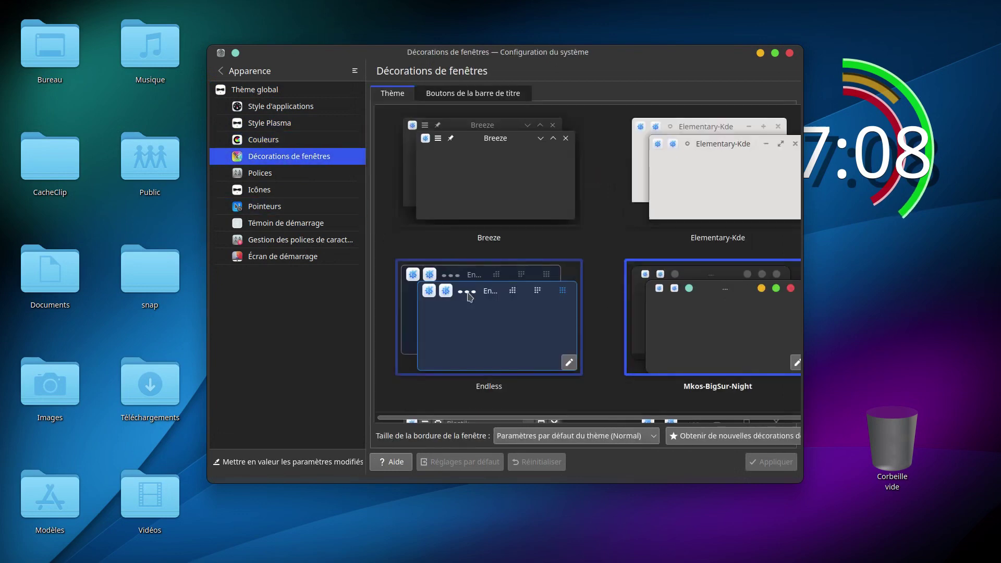
Open the download list of new window decorations and browse the available themes
click(696, 440)
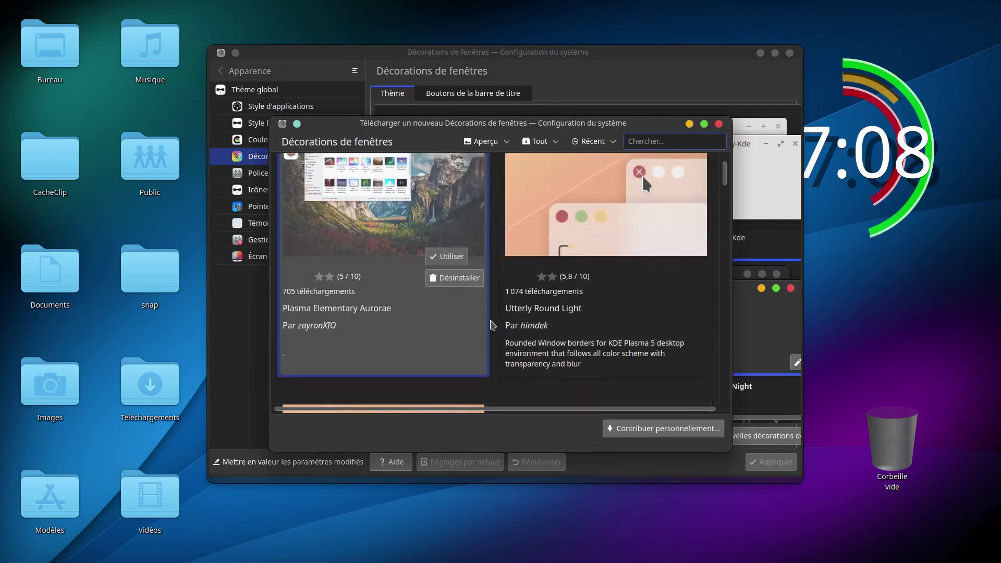
scroll(491, 327, down, 2)
scroll(491, 326, down, 3)
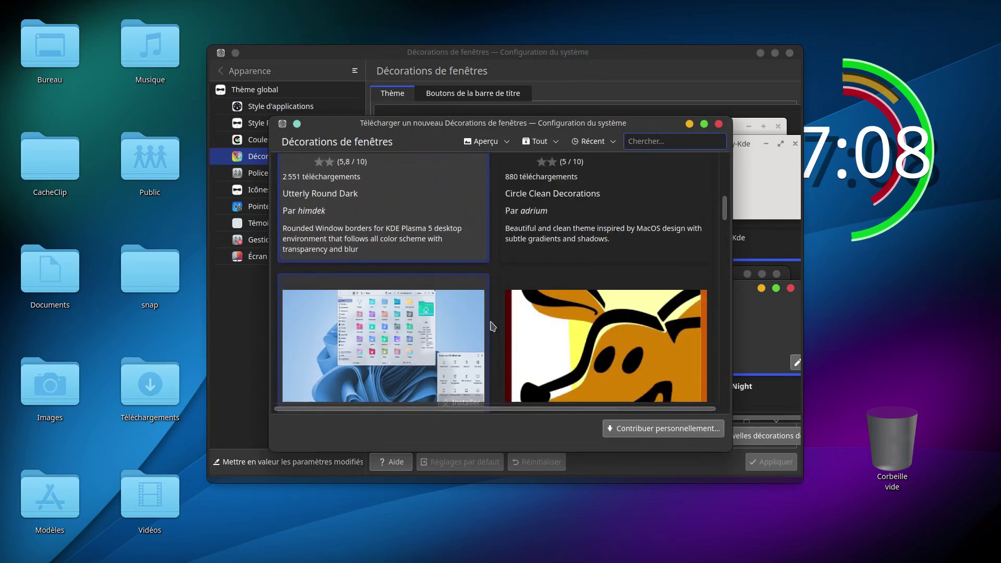
scroll(492, 327, down, 5)
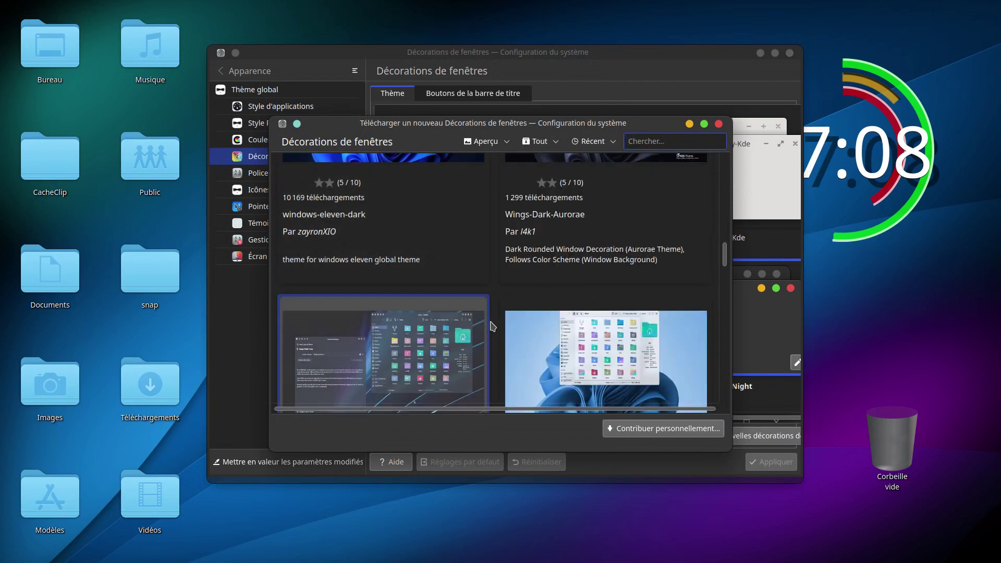
scroll(492, 327, down, 3)
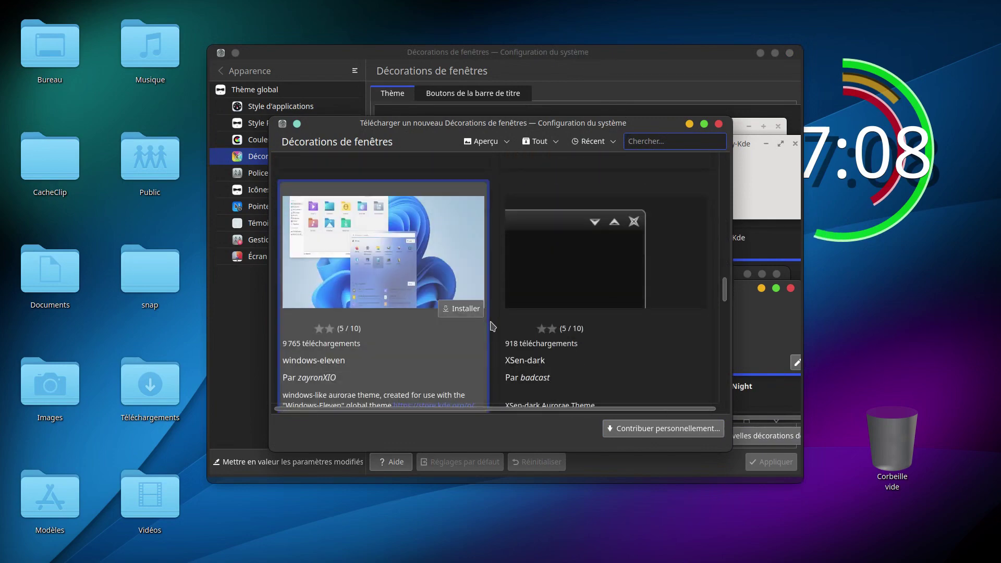
scroll(492, 326, down, 5)
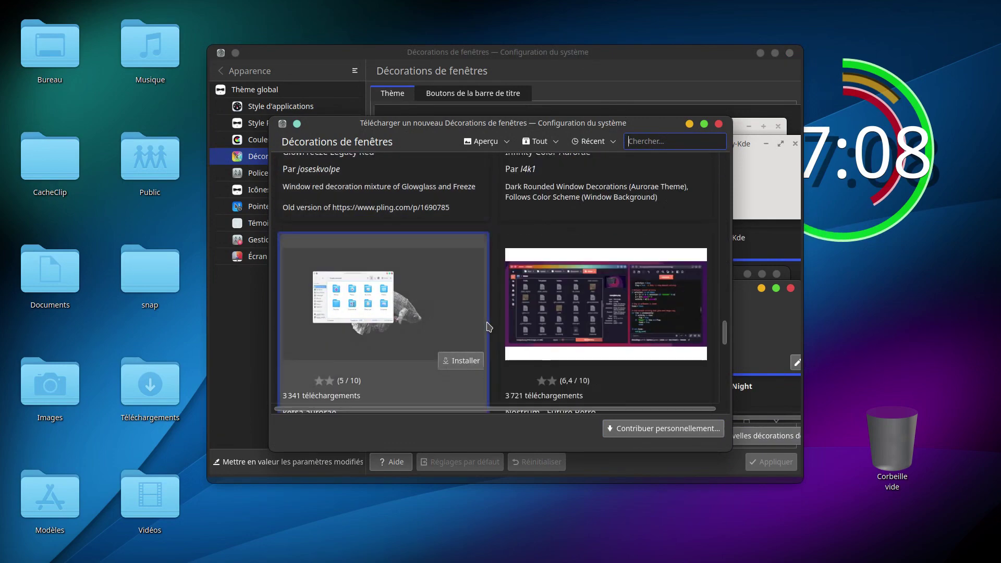
scroll(489, 327, down, 3)
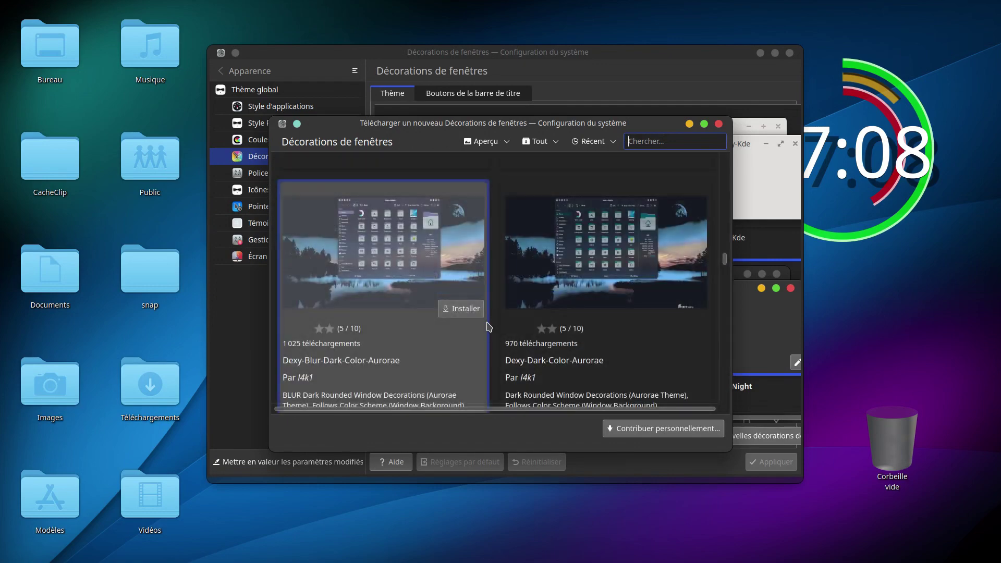
scroll(489, 327, down, 9)
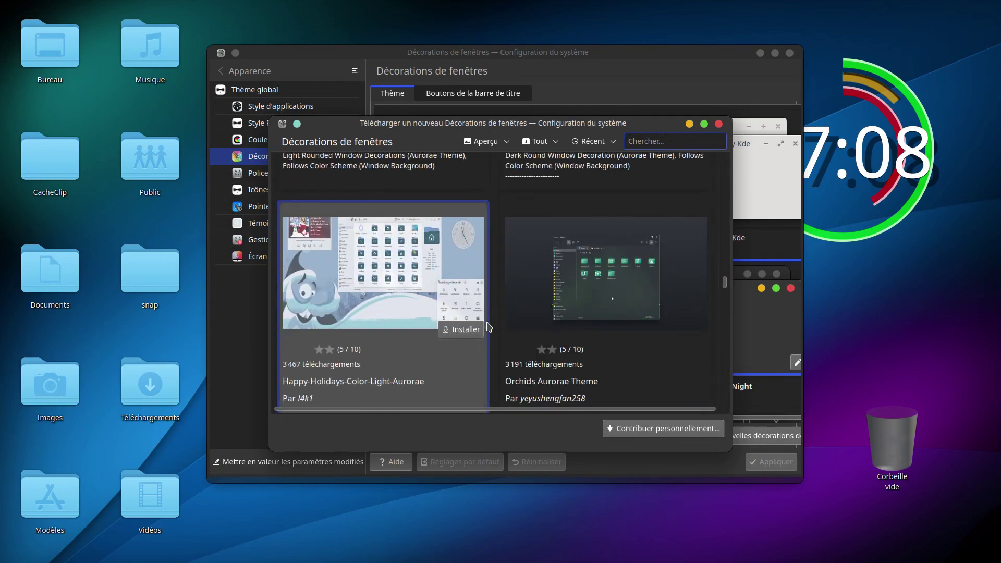
scroll(488, 327, down, 3)
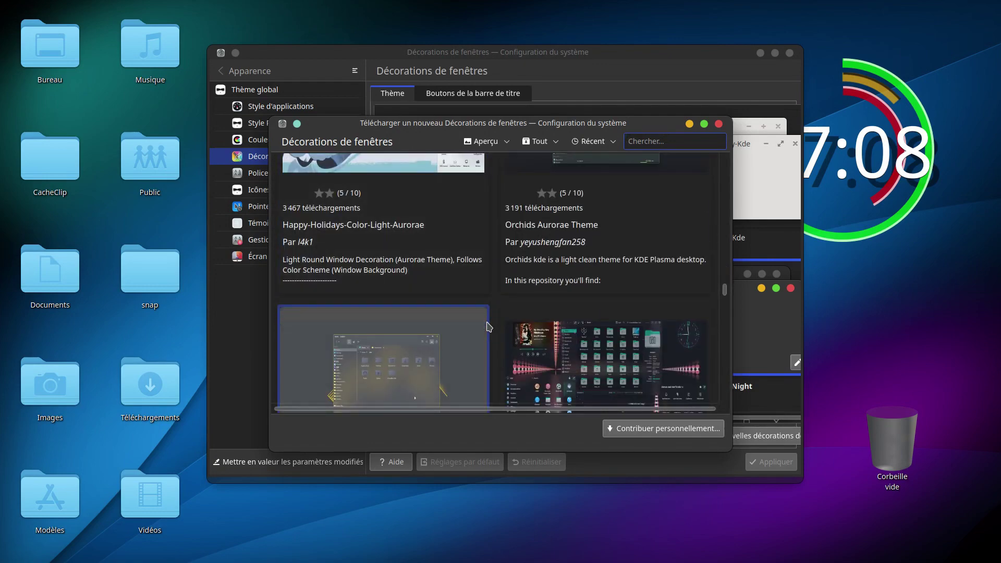
Try to install the Gingkol Aurorae Theme window decoration and close the download list
click(459, 353)
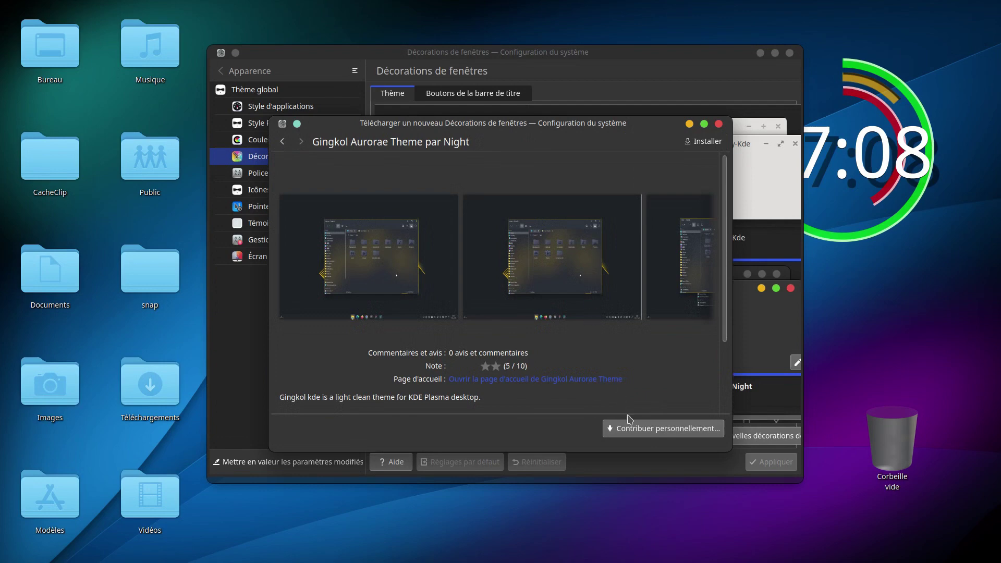
click(700, 145)
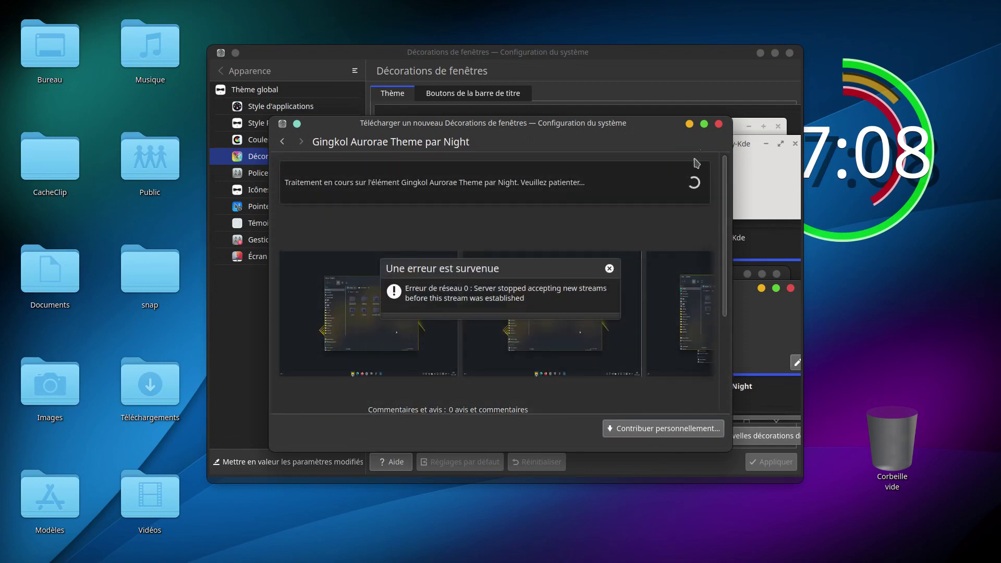
click(609, 268)
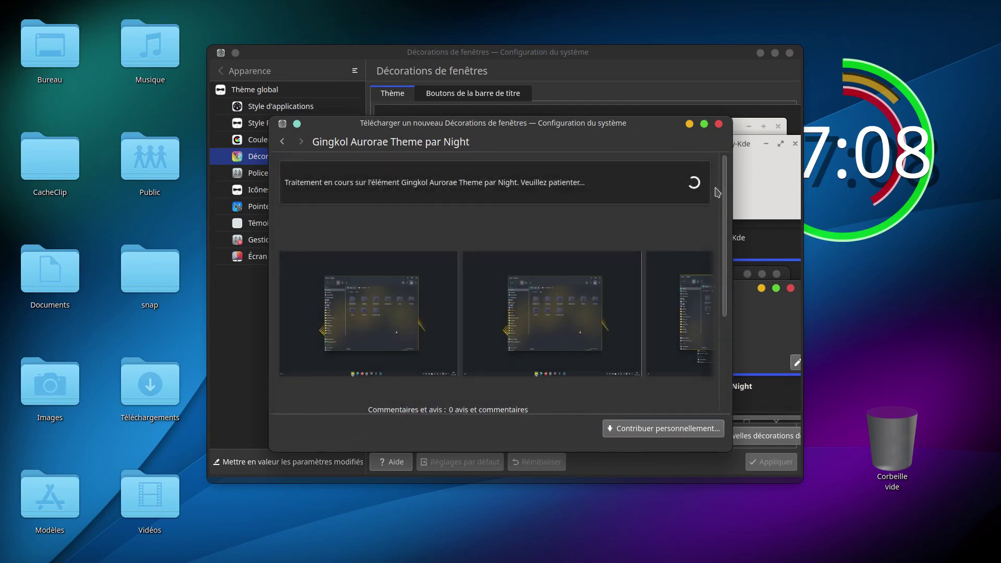
click(719, 125)
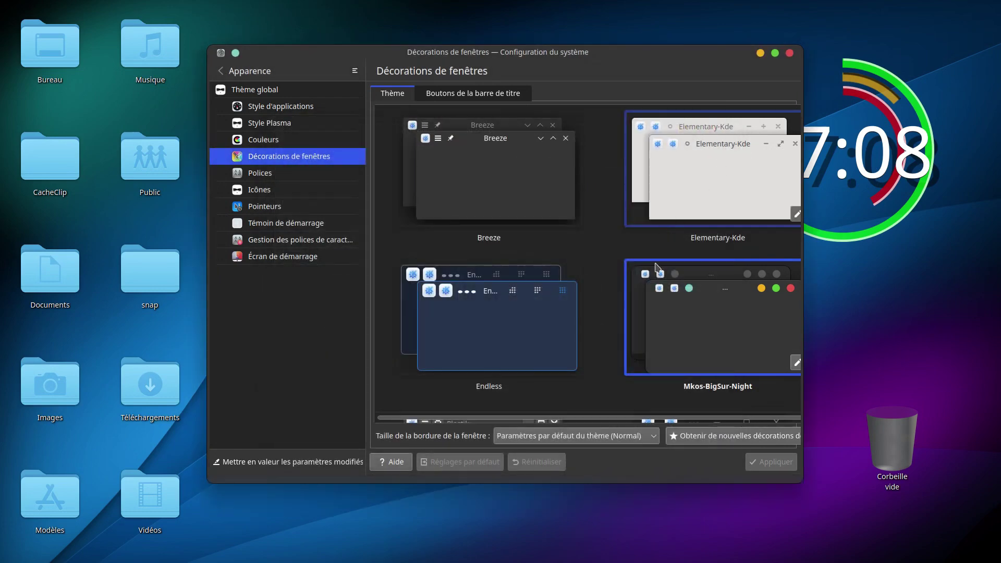
Widen the settings window to show the full decoration previews and apply the Endless window decoration
scroll(571, 313, down, 2)
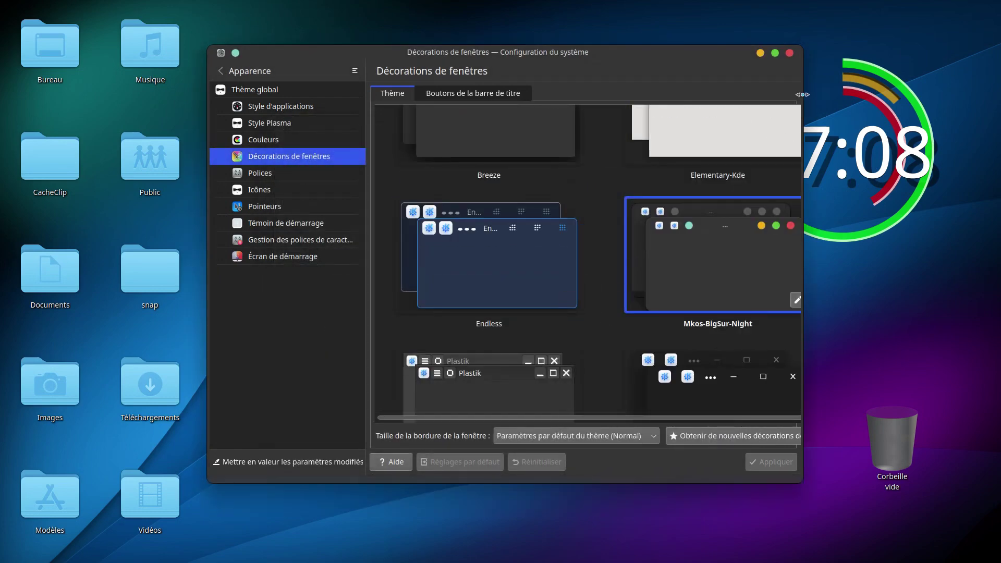
drag(801, 95, 910, 102)
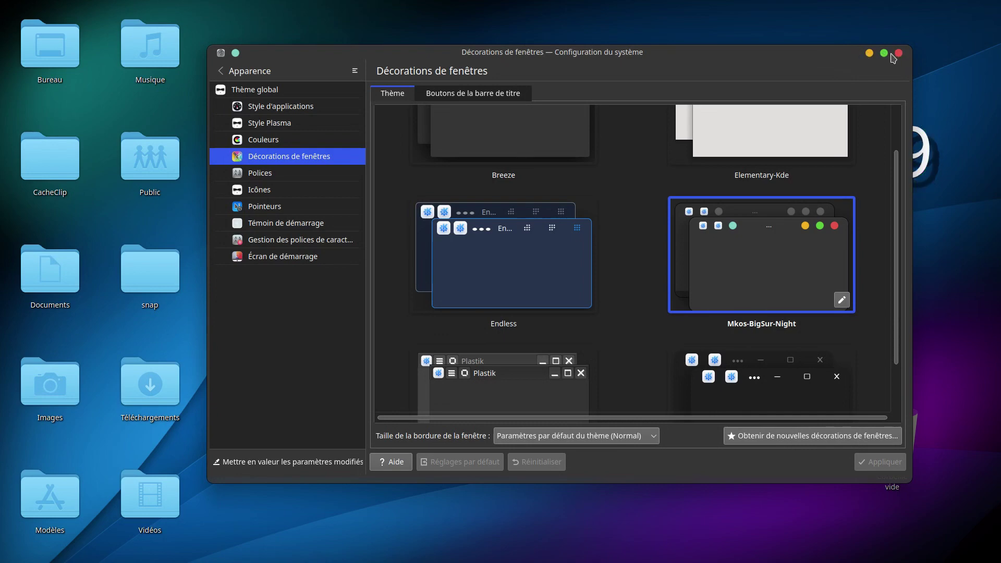
click(514, 270)
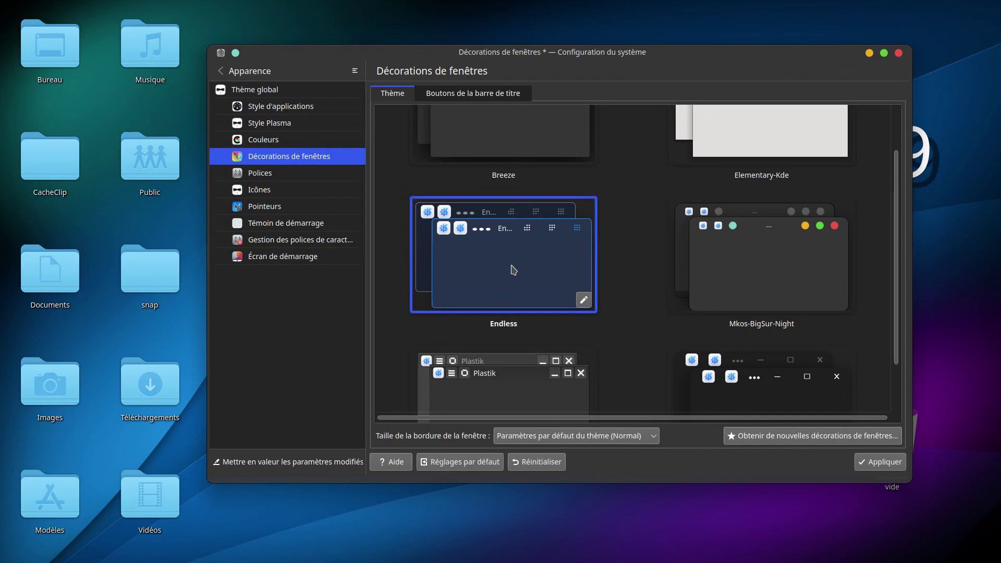
click(865, 462)
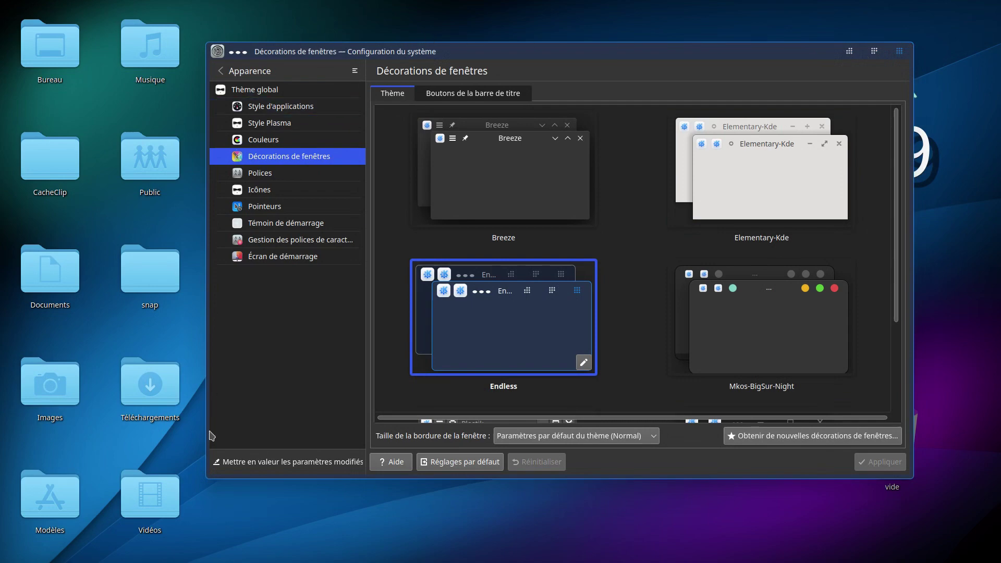
Try out the Windows-Eleven-Dark window decoration and switch back to Mkos-BigSur-Night
scroll(624, 310, down, 3)
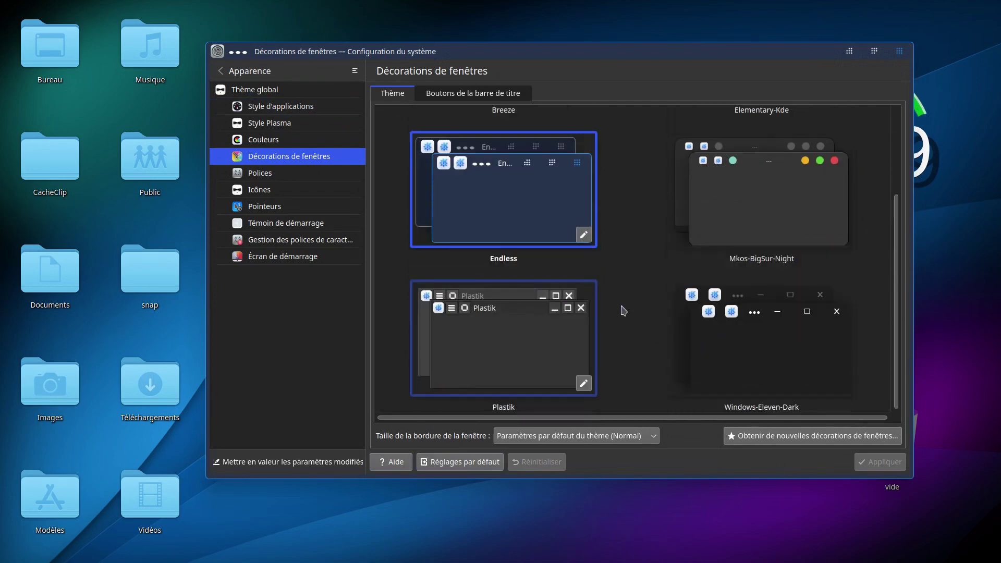
click(758, 352)
click(868, 463)
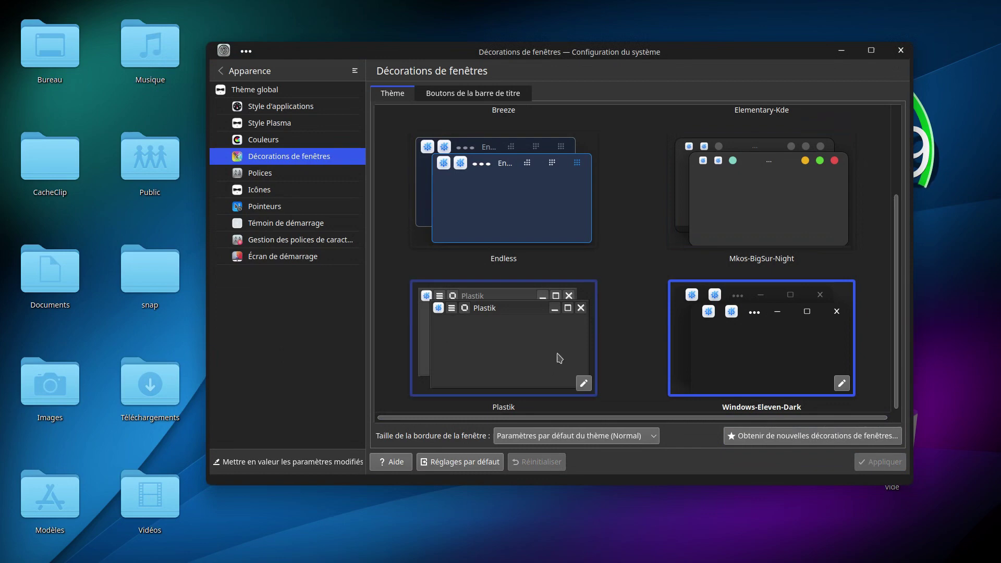
click(741, 224)
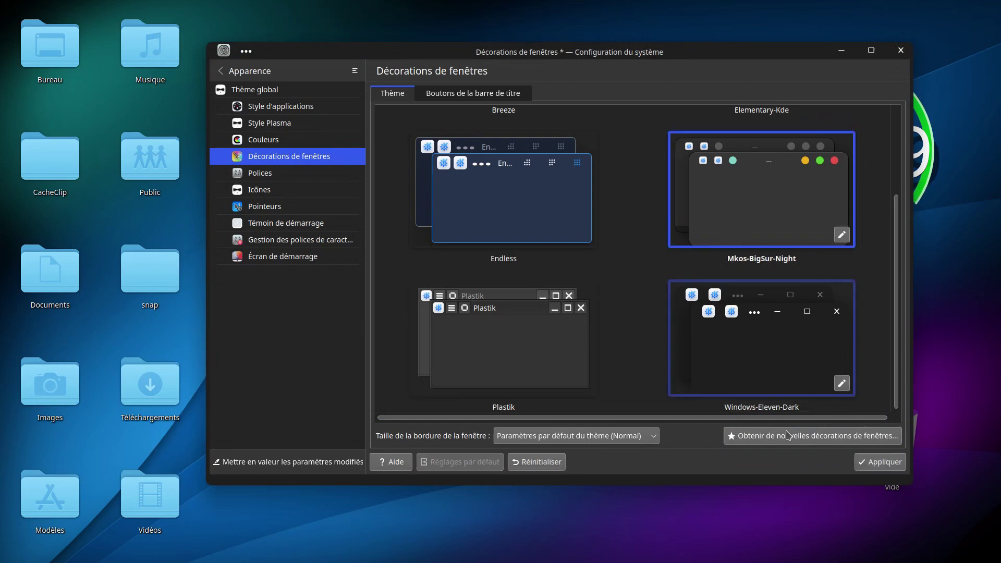
click(864, 464)
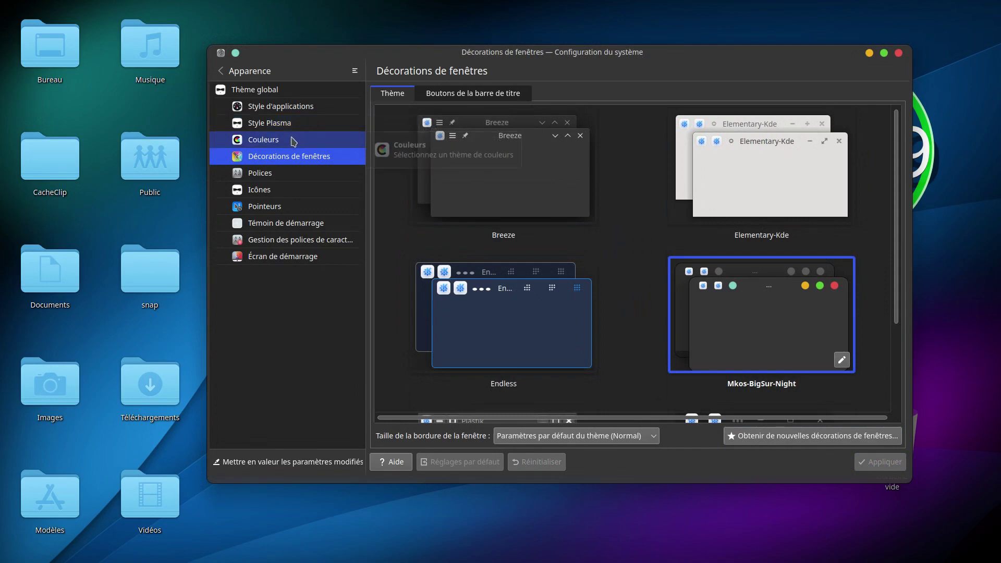
View the installed icon themes under Icônes and browse the downloadable icon themes
click(290, 191)
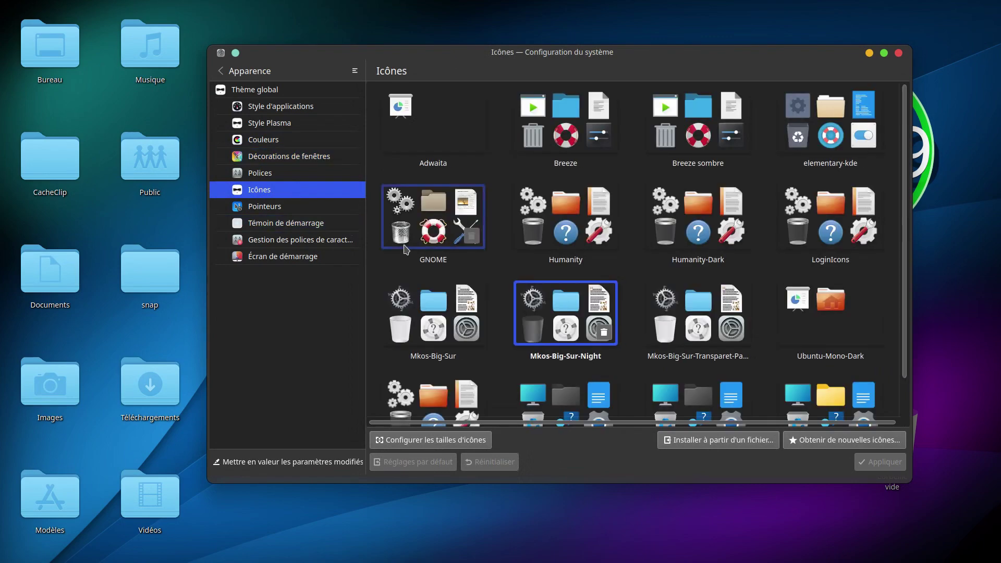
scroll(633, 398, down, 1)
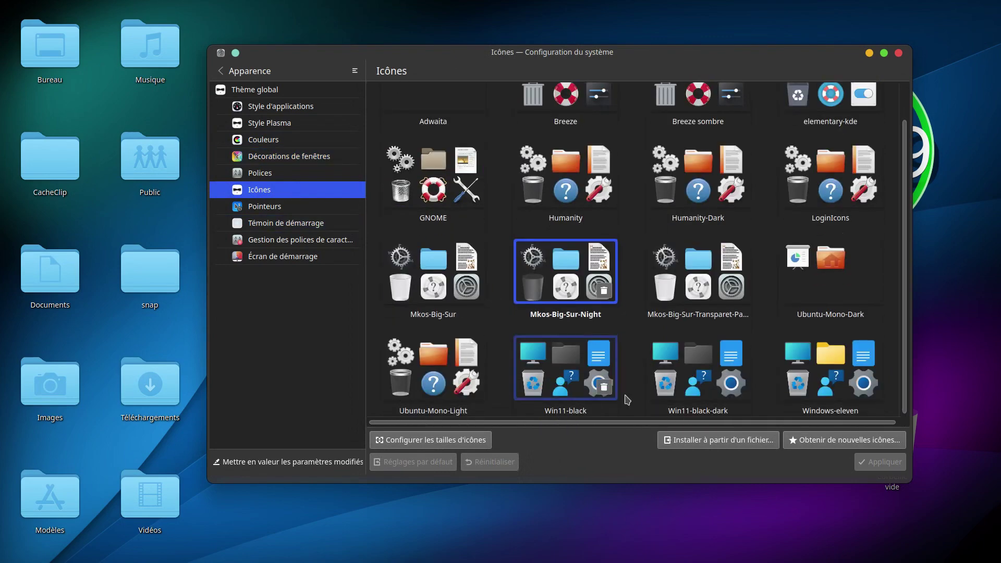
click(822, 441)
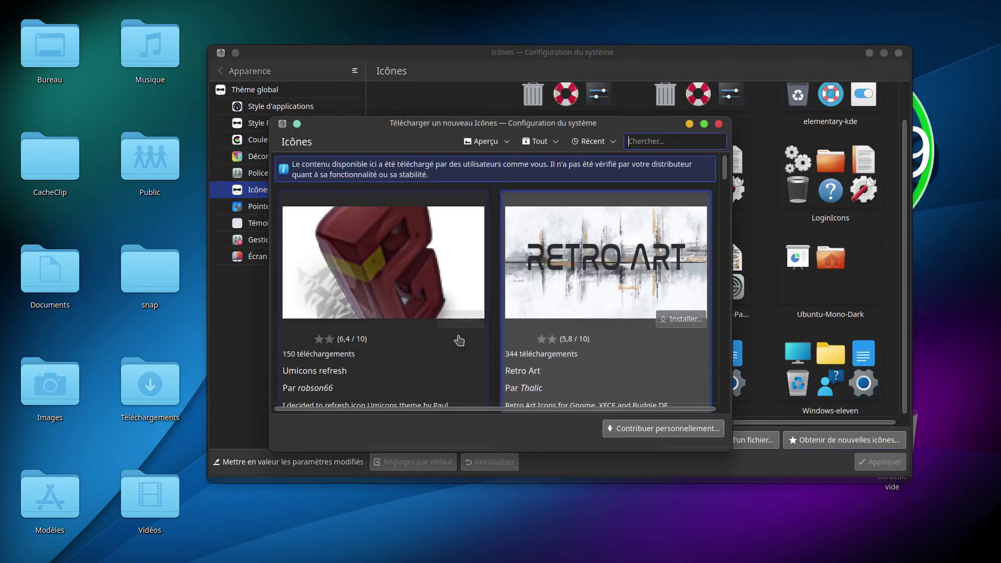
scroll(459, 339, down, 3)
scroll(459, 340, down, 10)
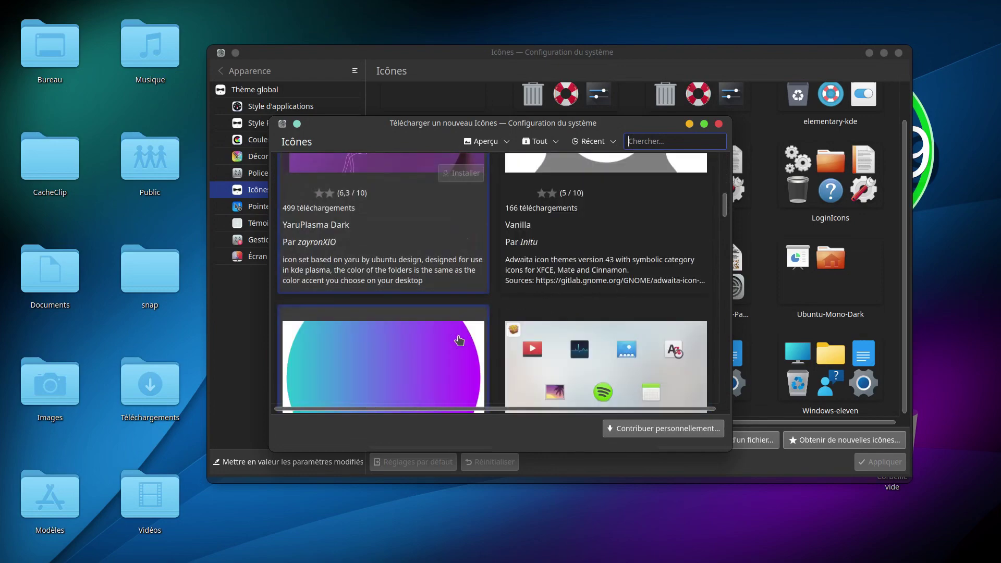
scroll(459, 340, down, 8)
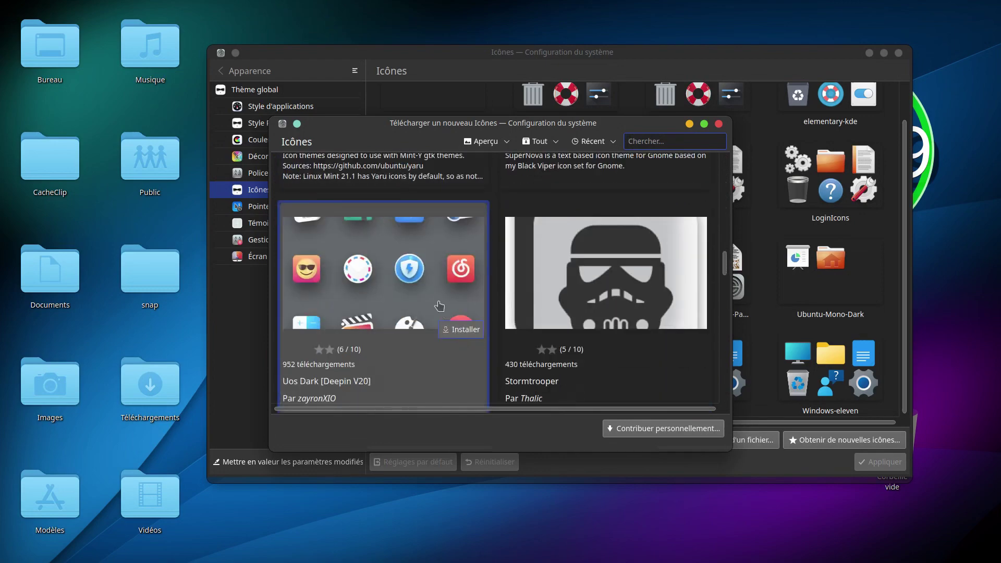
View the details and enlarged preview of the Uos Dark [Deepin V20] icon theme, then close the download list
click(392, 289)
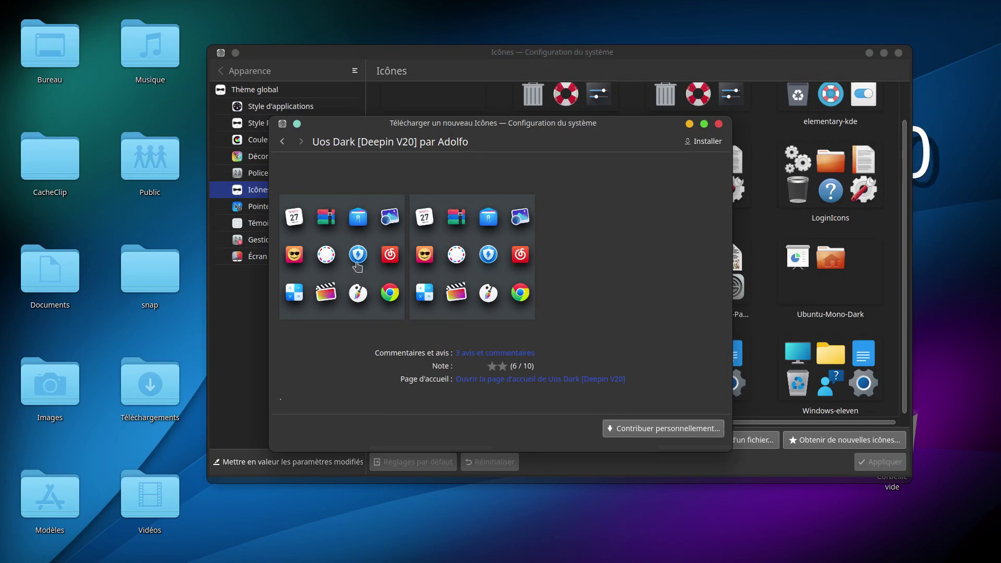
click(358, 266)
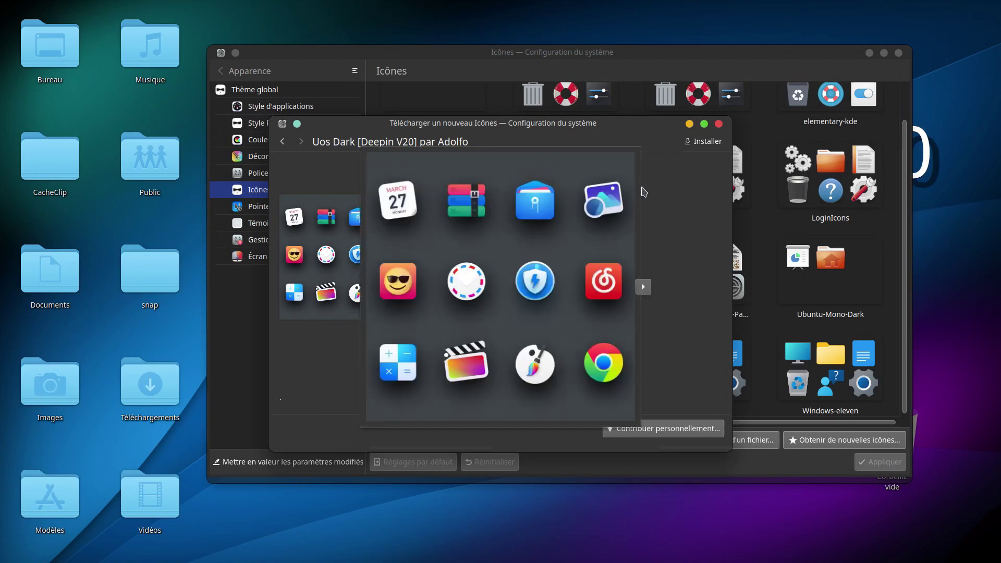
click(284, 147)
click(282, 141)
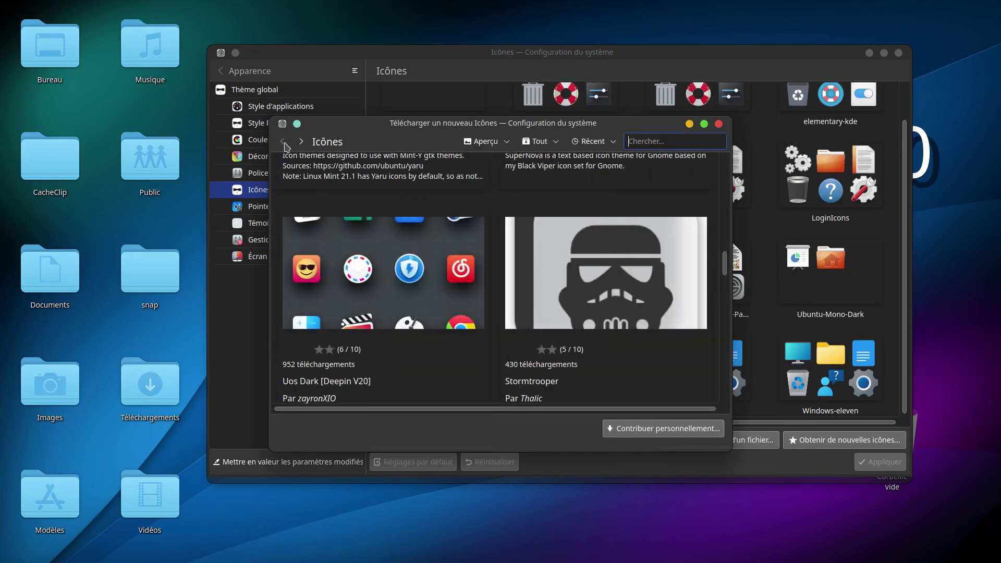
click(718, 124)
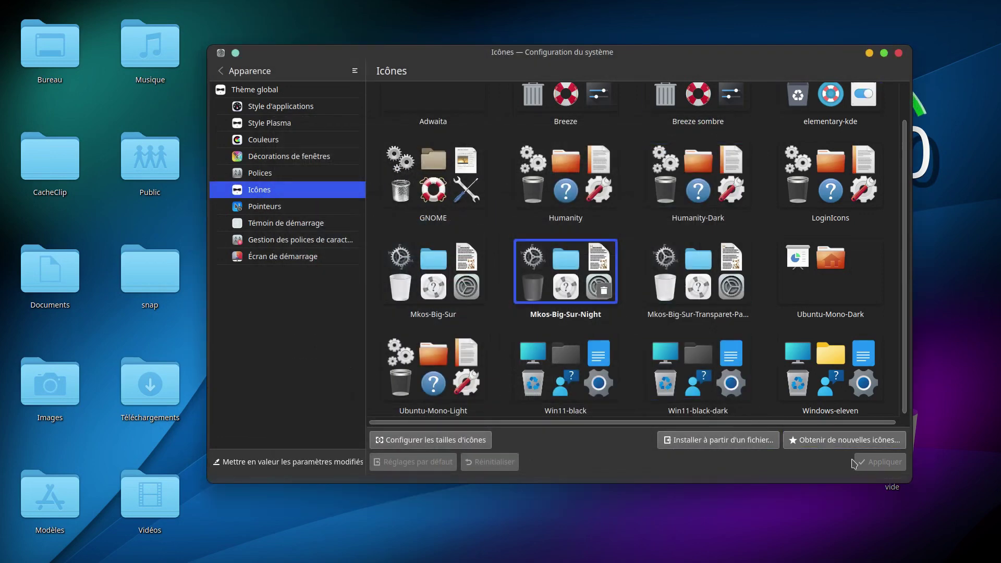
Try out the Win7Bulid Cursors pointer theme under Pointeurs, and apply the Brise clair pointers instead
click(282, 207)
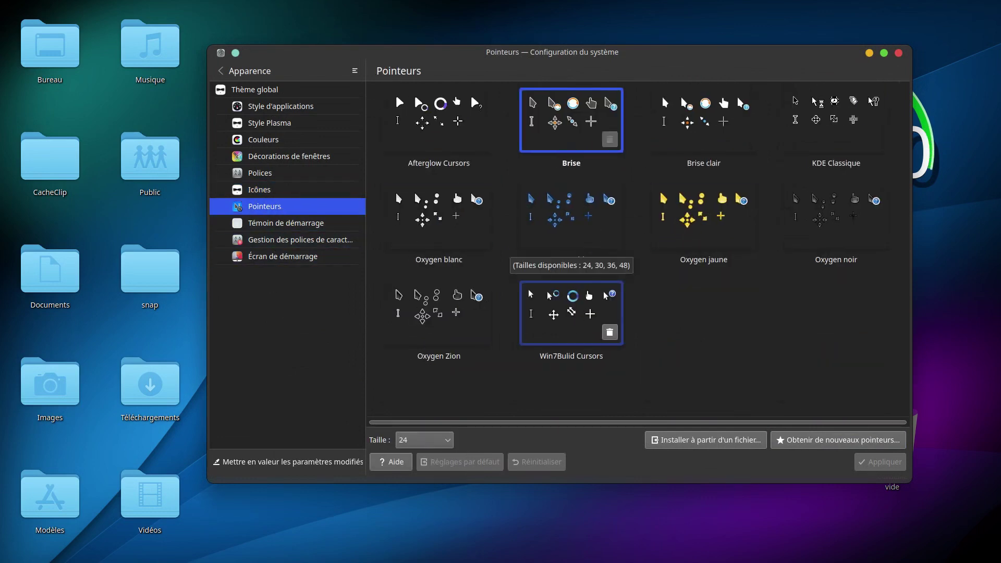
click(550, 300)
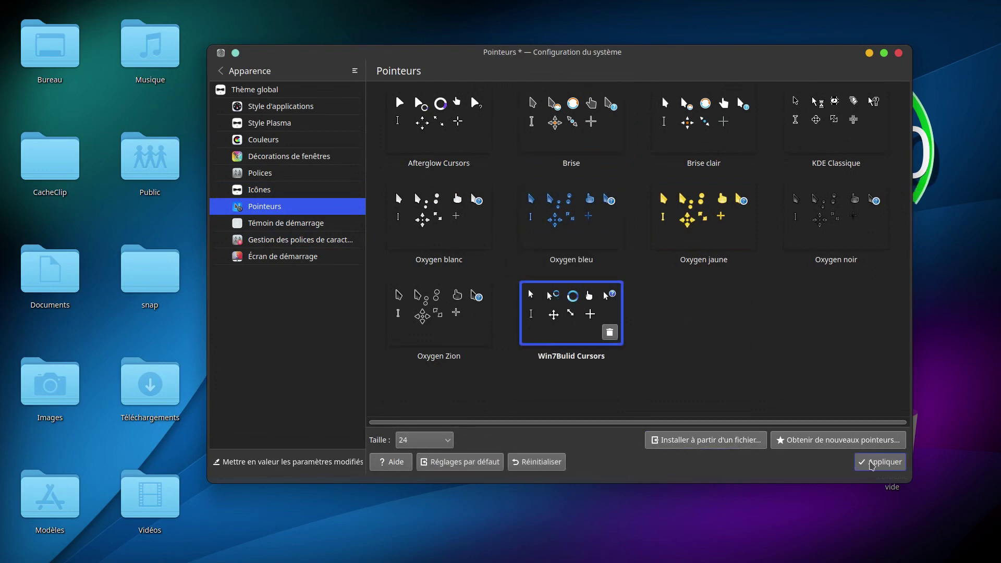
click(872, 462)
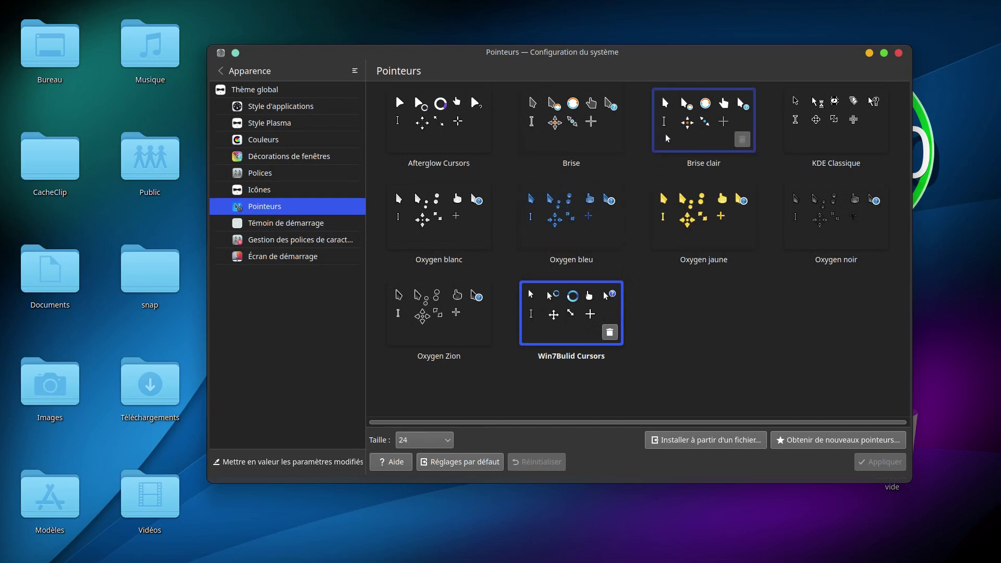
click(684, 112)
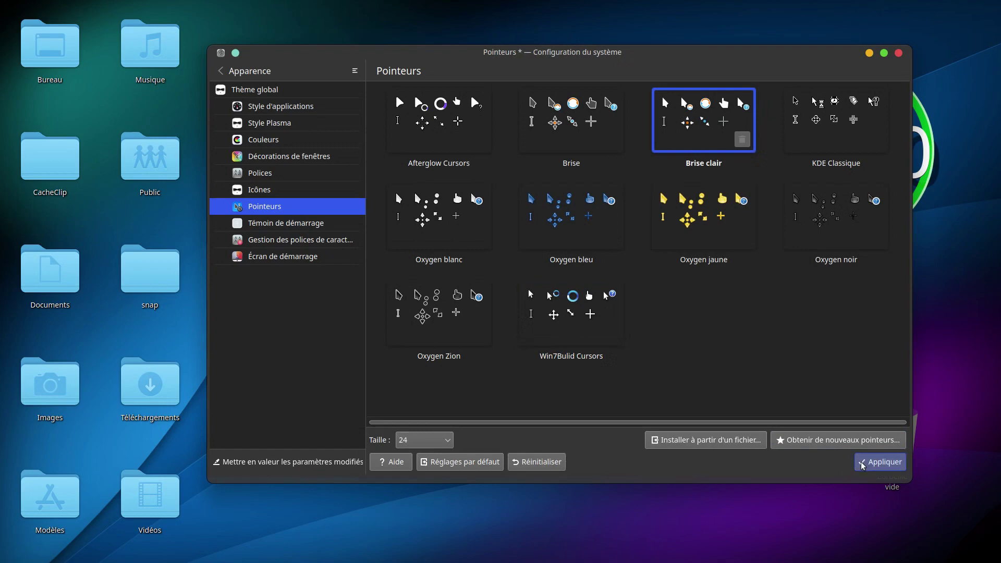
click(863, 463)
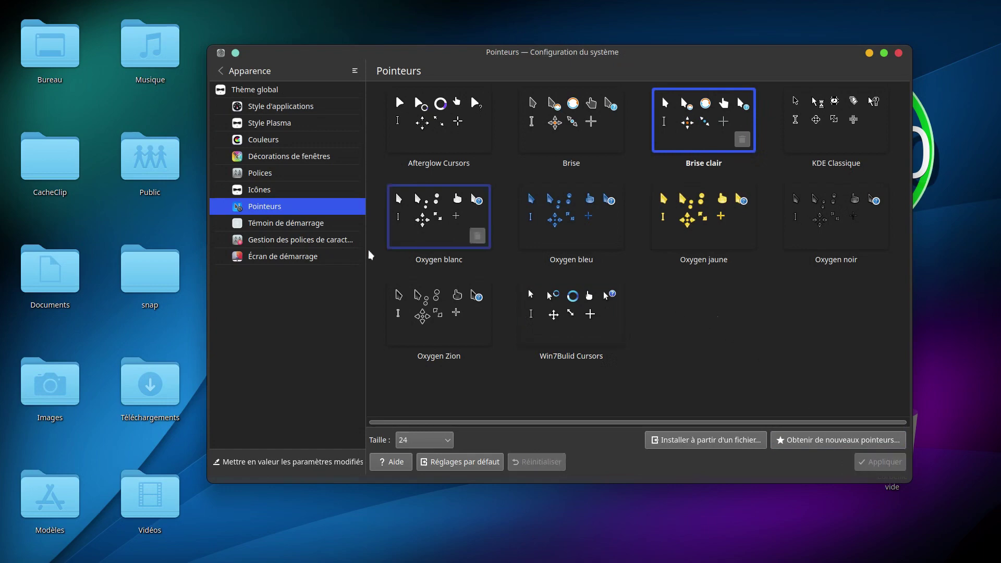
View the Témoin de démarrage settings, and browse the downloadable fonts including the QumpellkaNo12 details before closing the download list
click(323, 224)
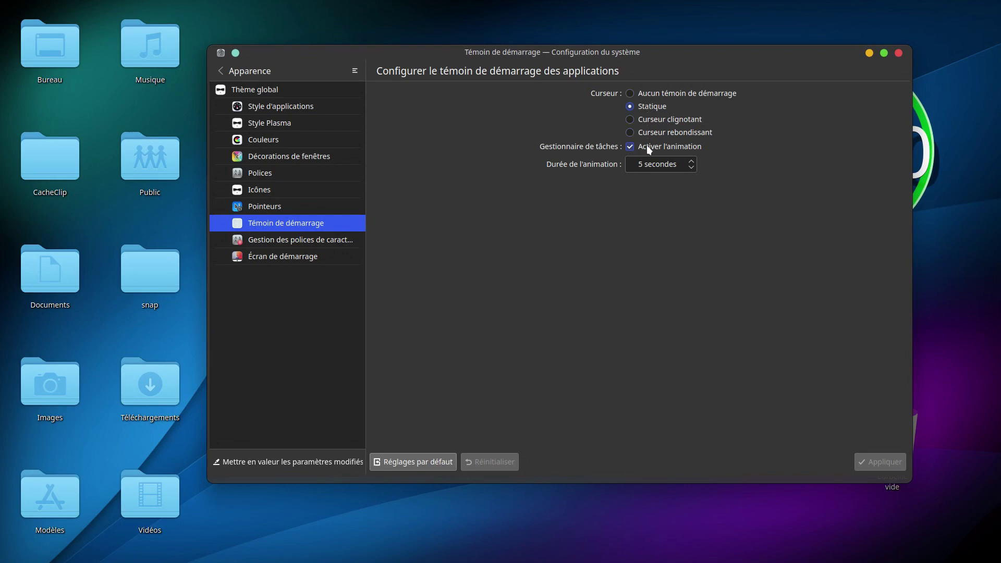
click(331, 241)
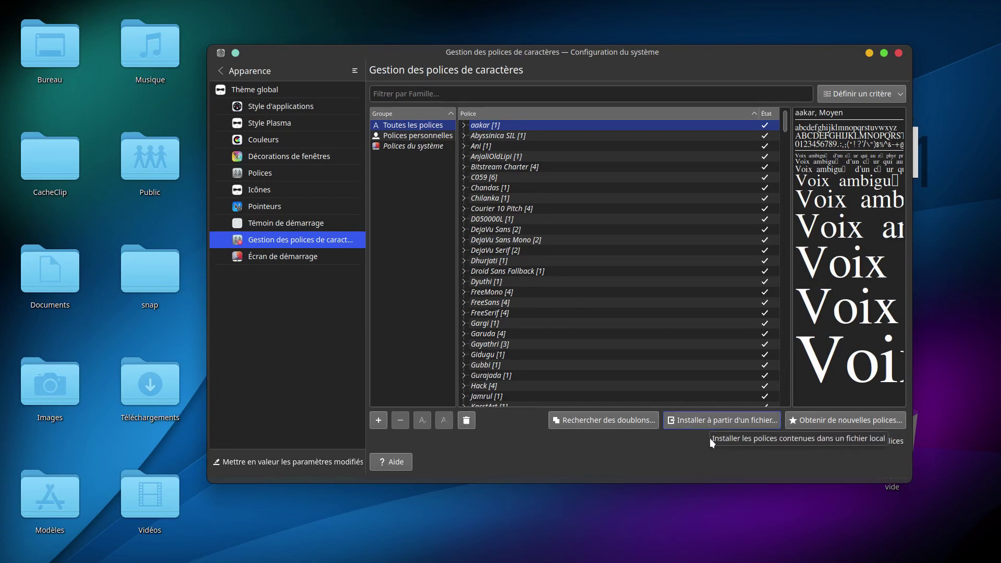
click(808, 419)
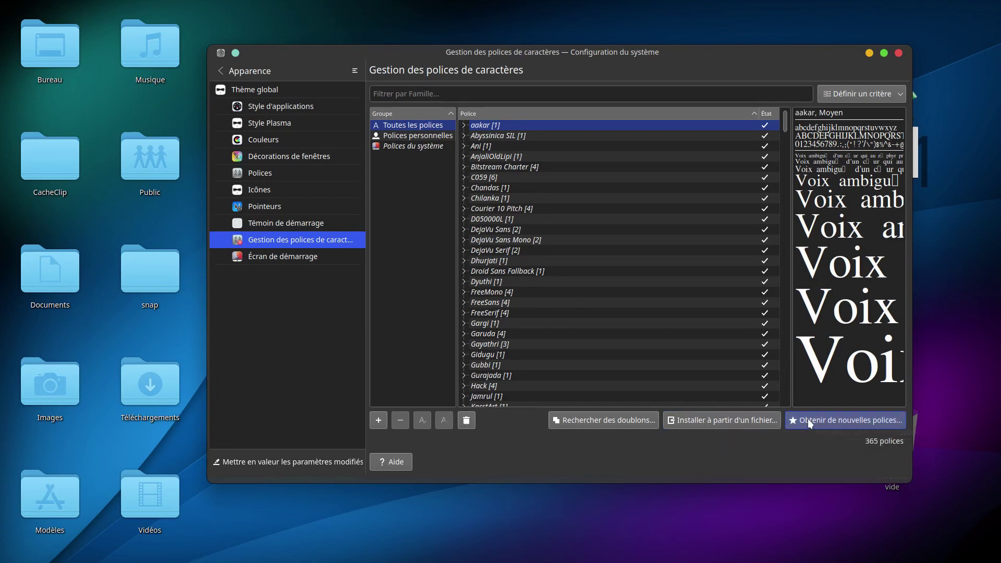
scroll(580, 338, down, 10)
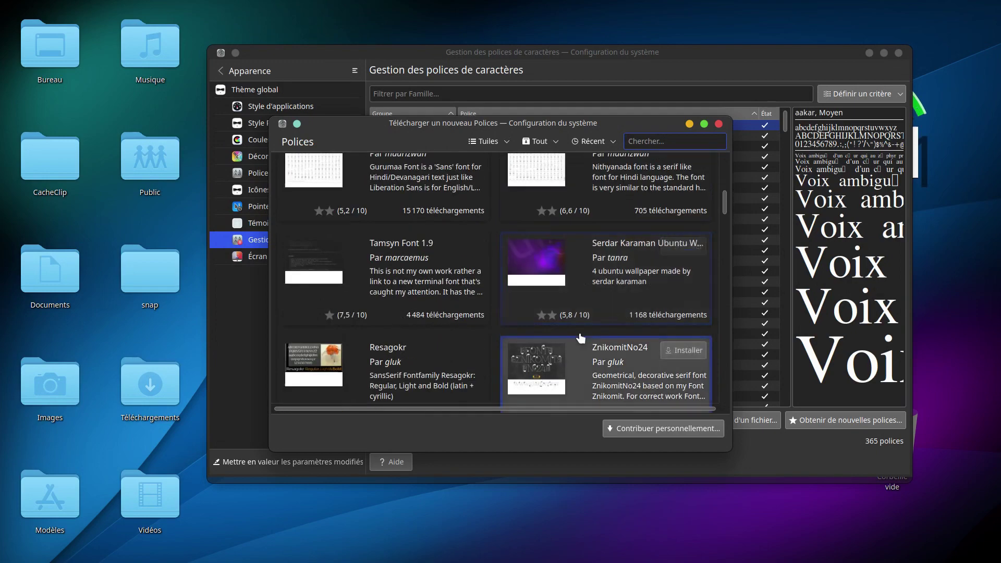
click(437, 339)
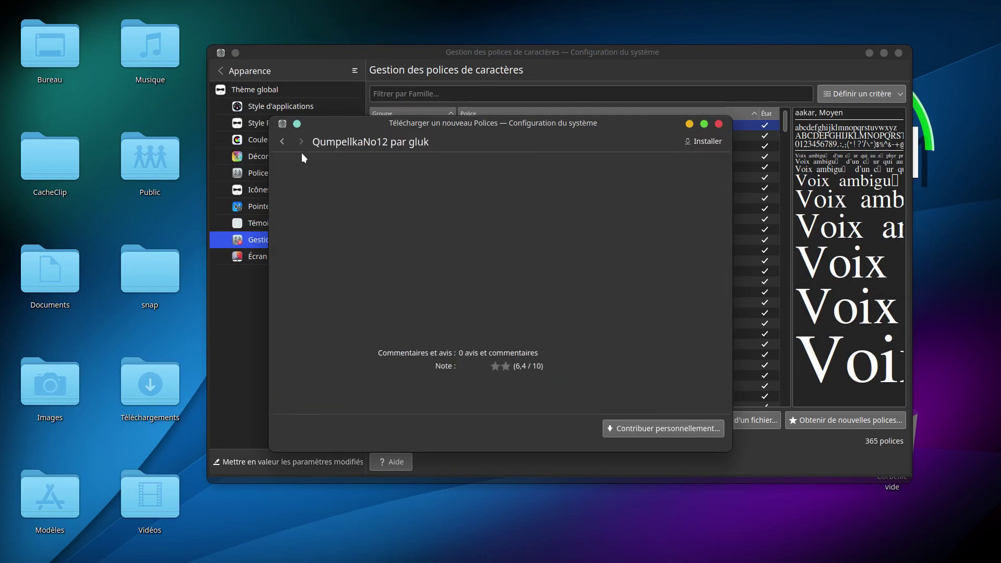
click(282, 140)
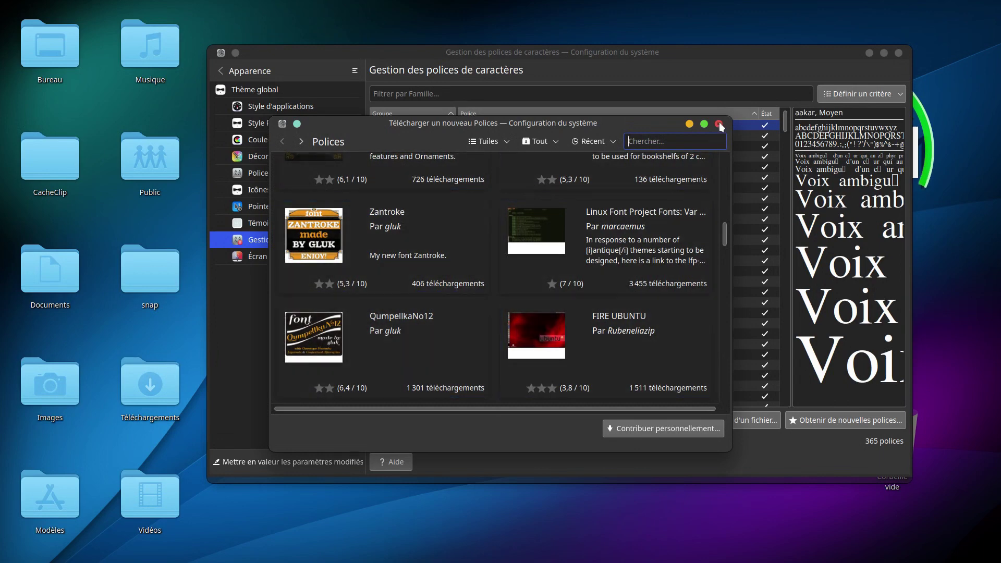
click(718, 124)
Select the windows-eleven-Dark splash screen under Écran de démarrage and preview it full screen
click(315, 258)
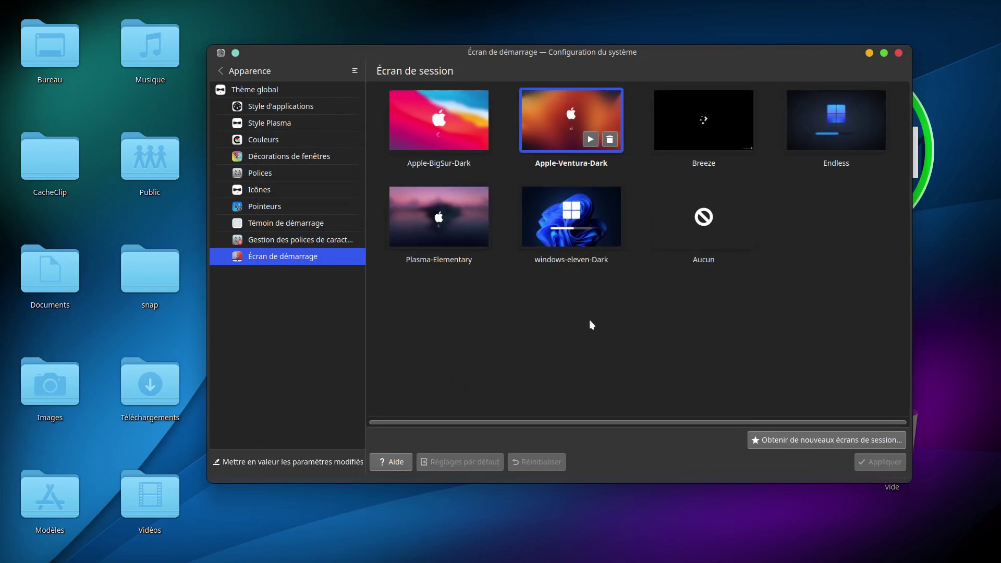
click(565, 224)
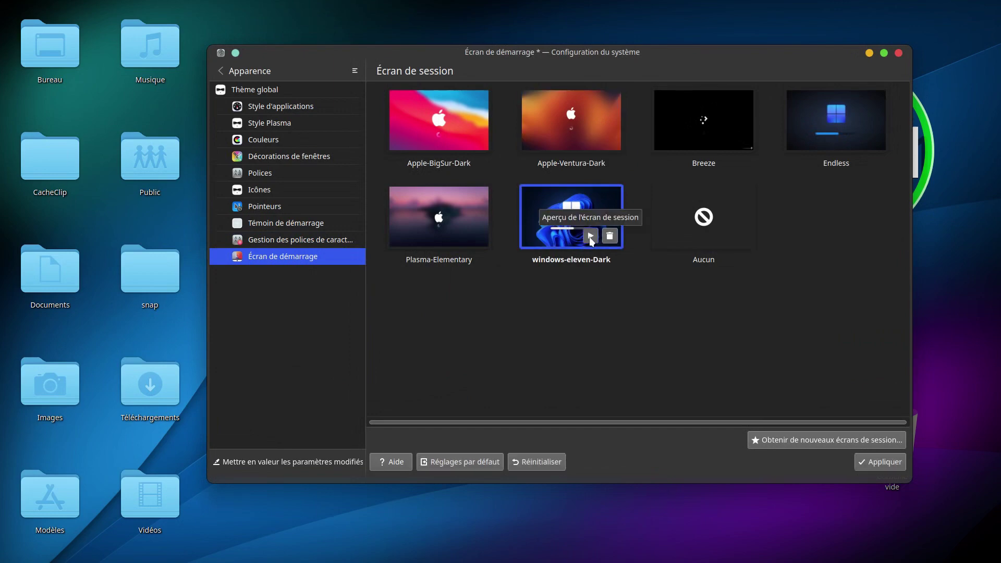
click(591, 237)
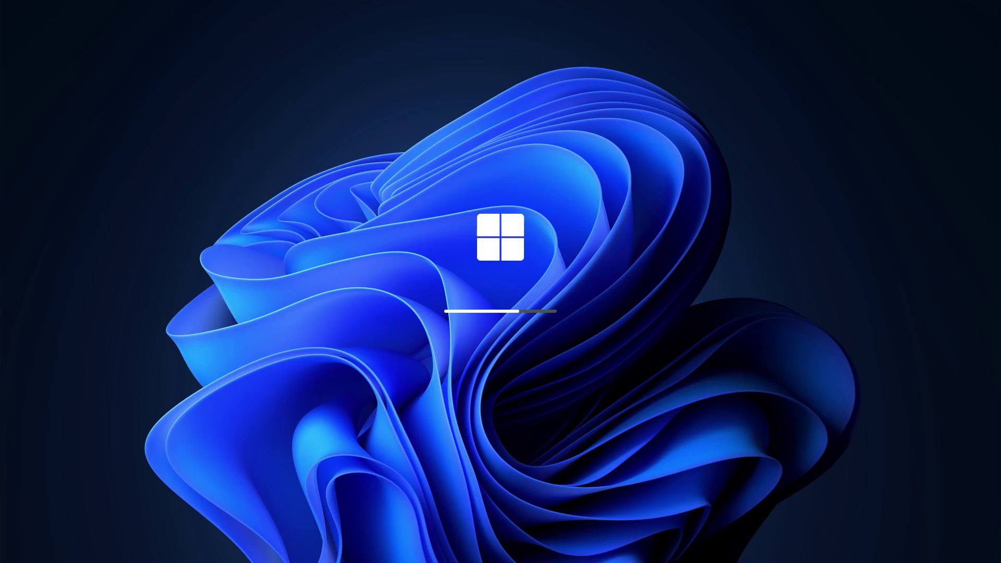
click(638, 266)
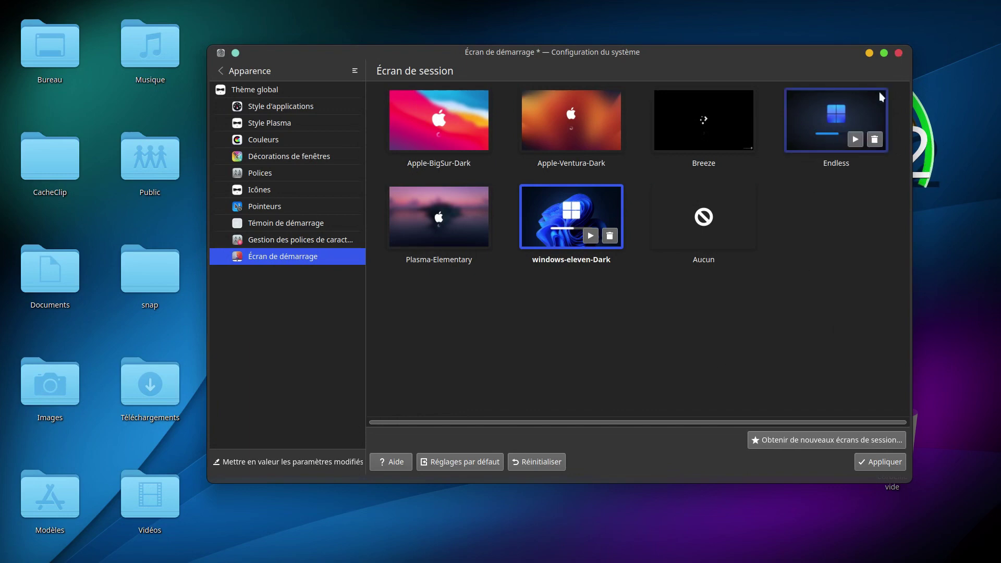
Close the system settings and discard the unapplied splash screen change
click(884, 53)
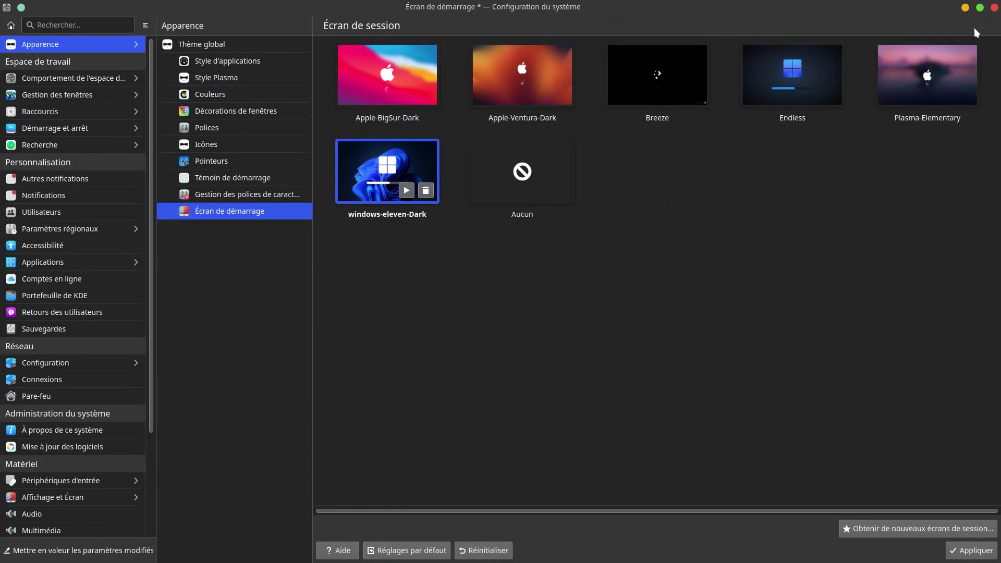
click(993, 7)
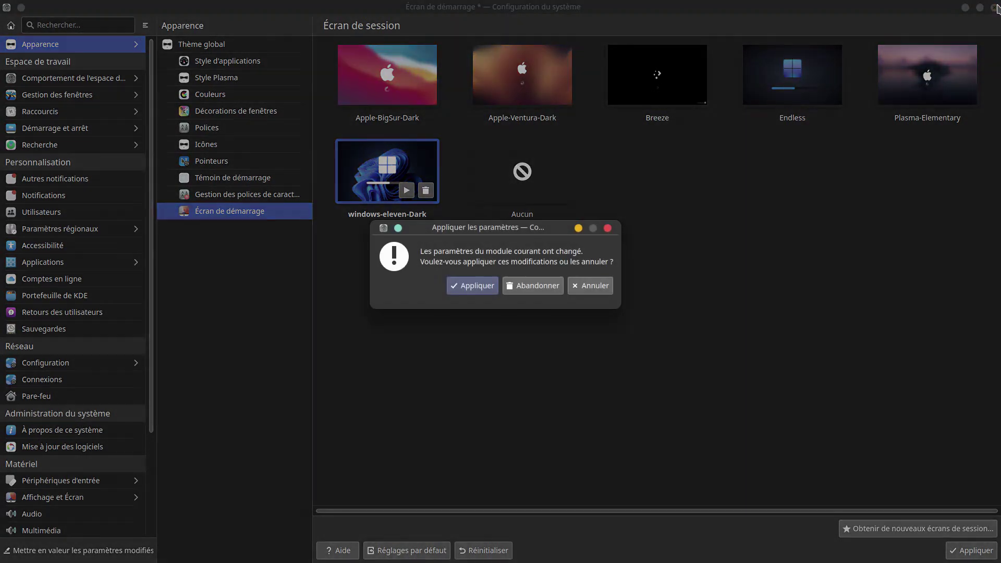
click(545, 281)
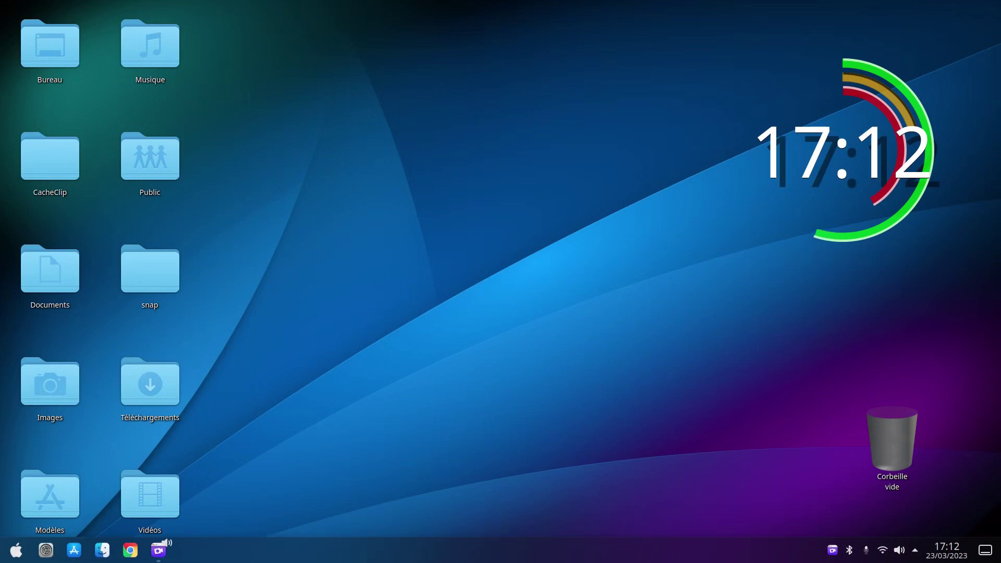
View the application launcher's recent items and its list of alternative launcher widgets, then cancel without switching
click(16, 550)
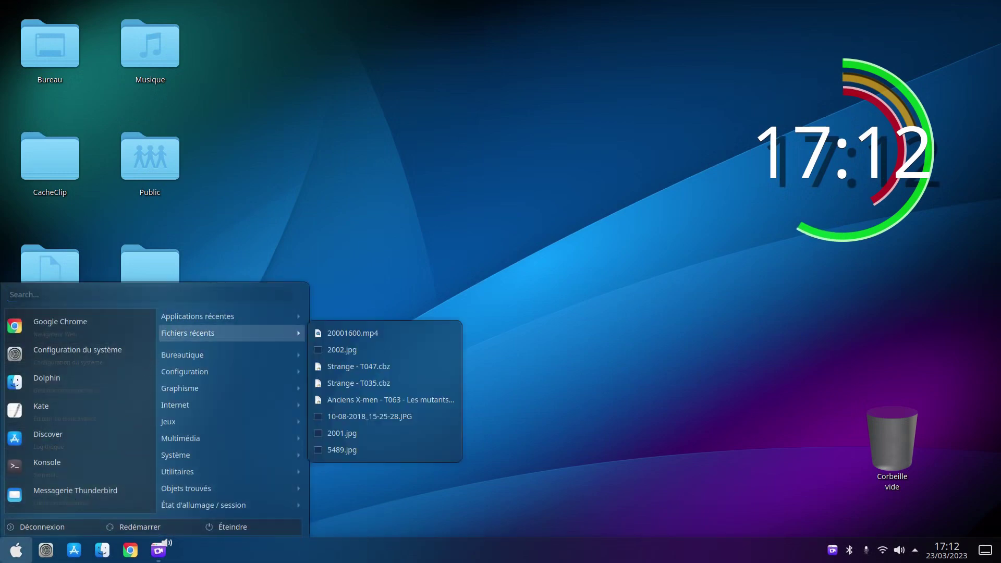
mouse_move(208, 316)
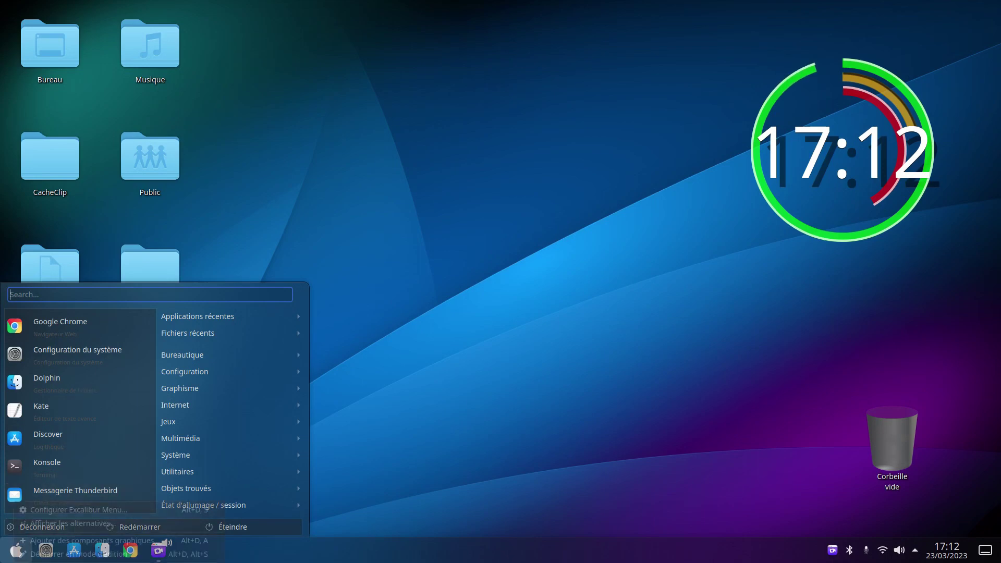
right_click(16, 550)
click(36, 524)
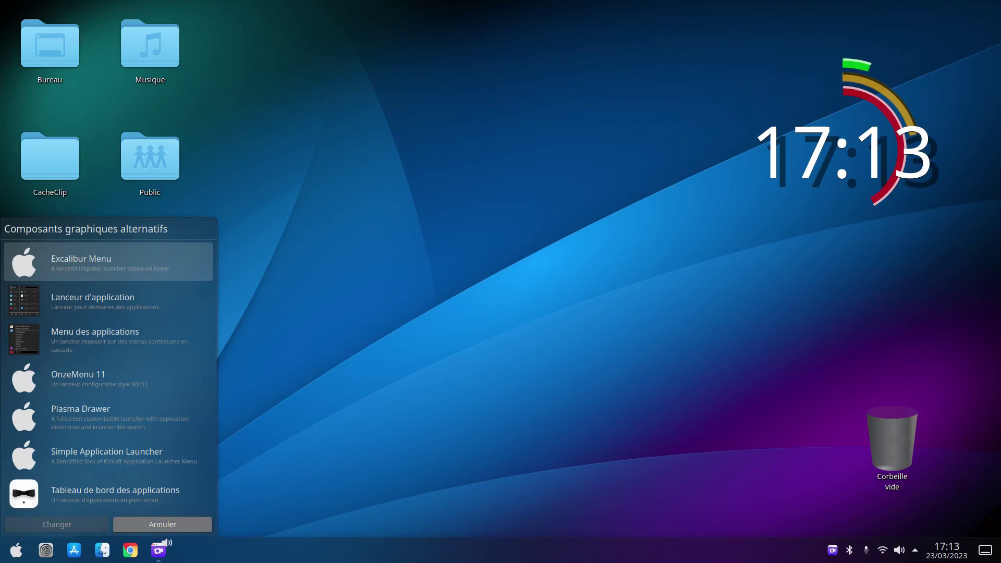
click(163, 523)
Remove Kate and Discover from the application launcher's favourites
click(16, 550)
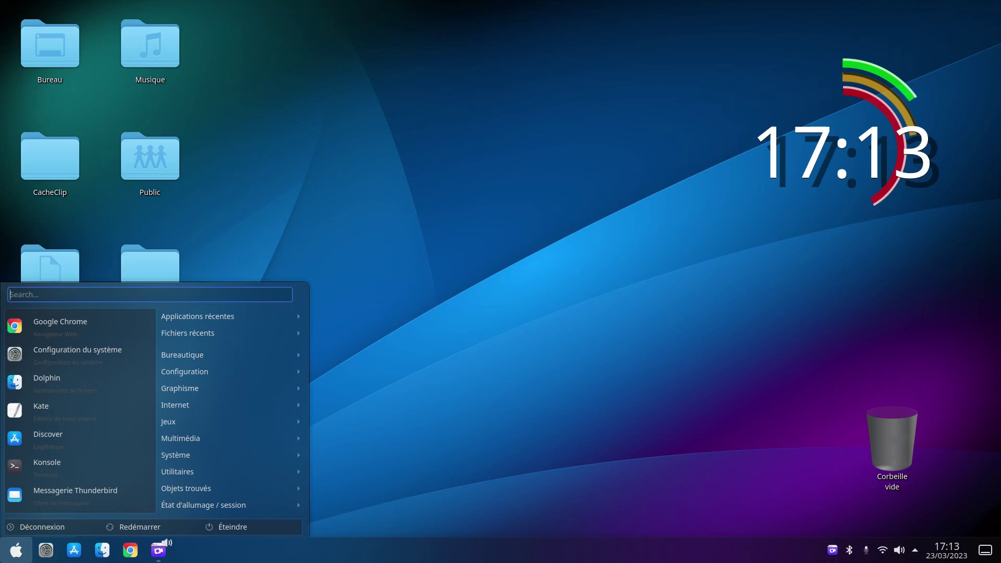
mouse_move(229, 355)
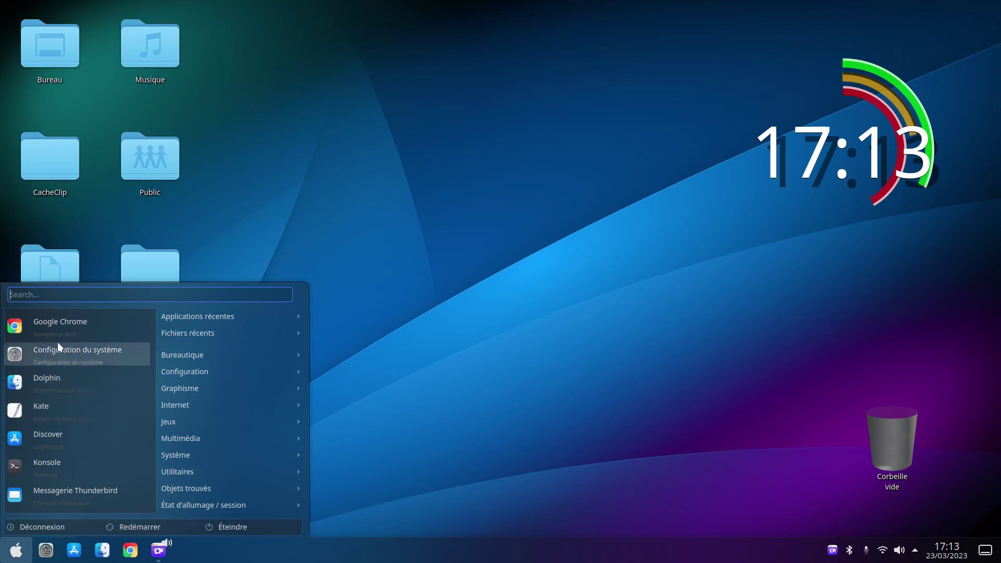
right_click(51, 405)
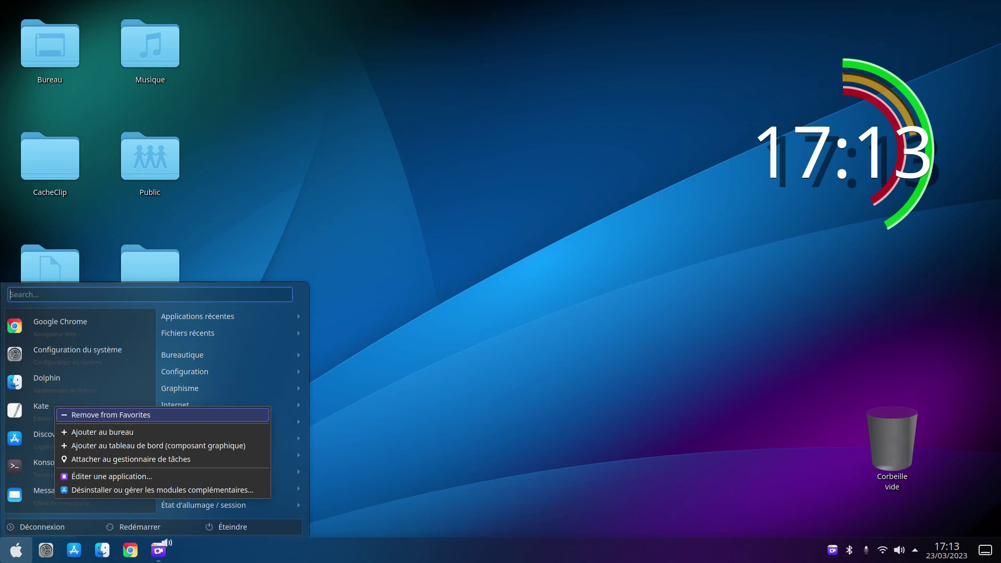
click(124, 414)
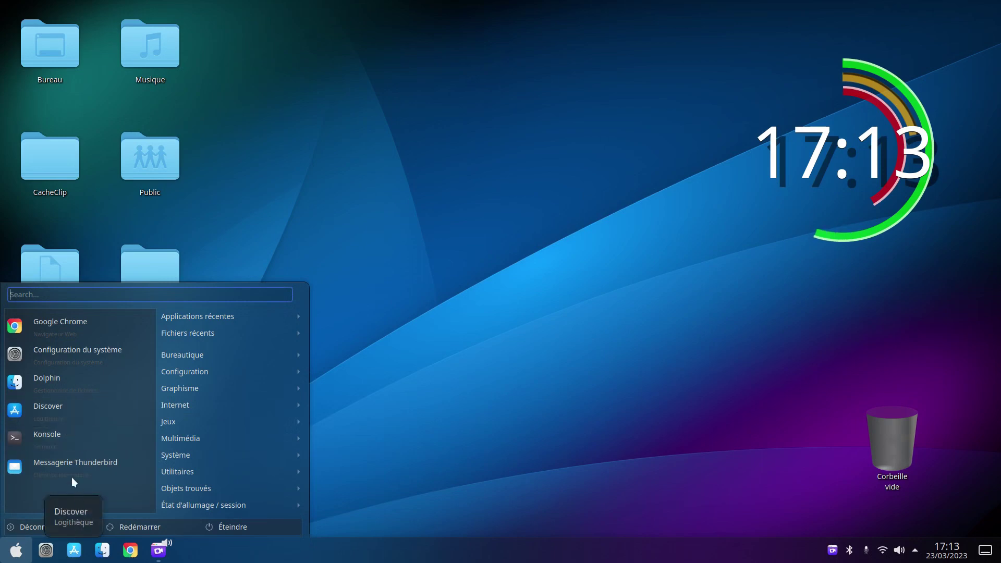
right_click(69, 407)
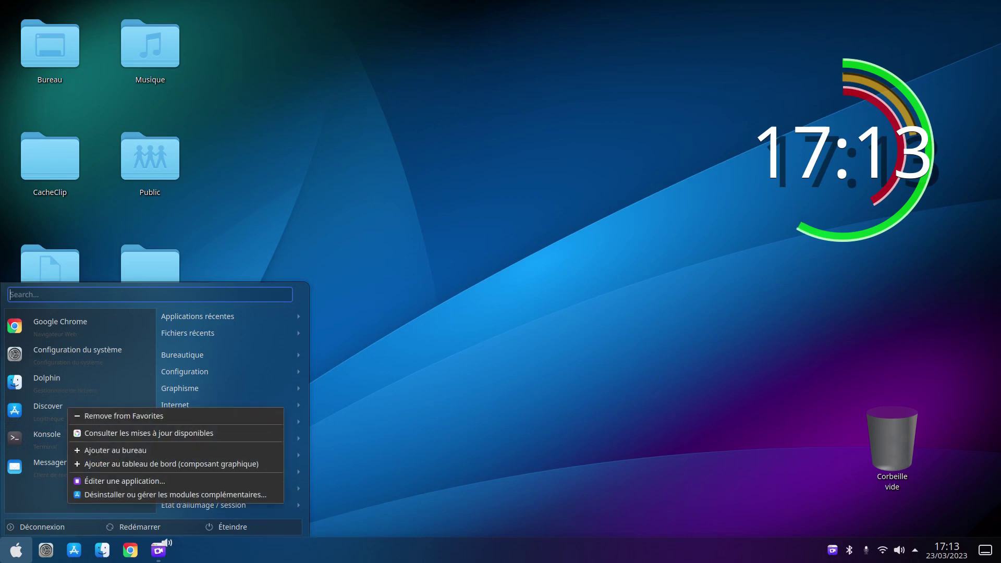
click(110, 416)
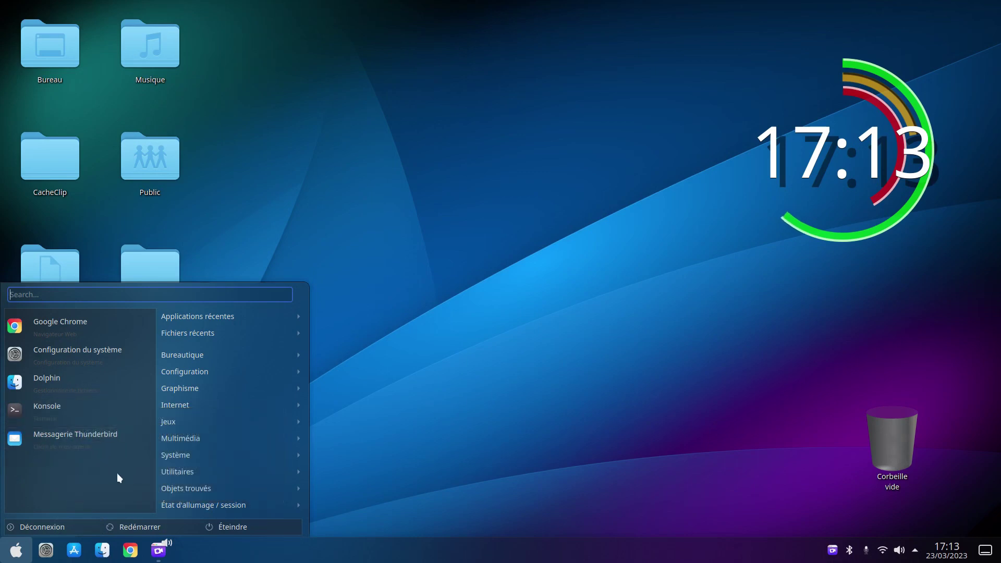
mouse_move(230, 471)
right_click(347, 471)
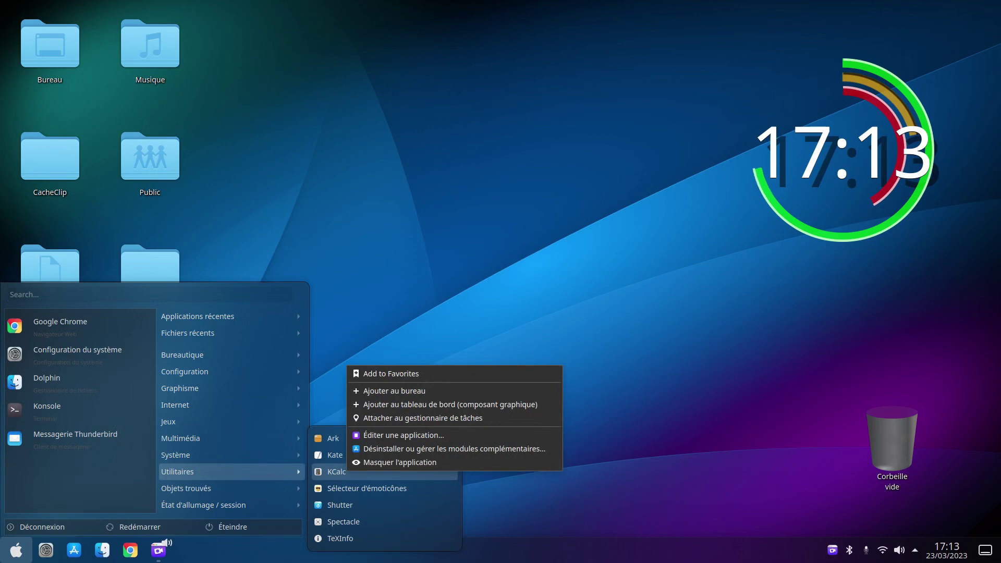
key(Escape)
key(Up)
key(Up)
key(Up)
key(Up)
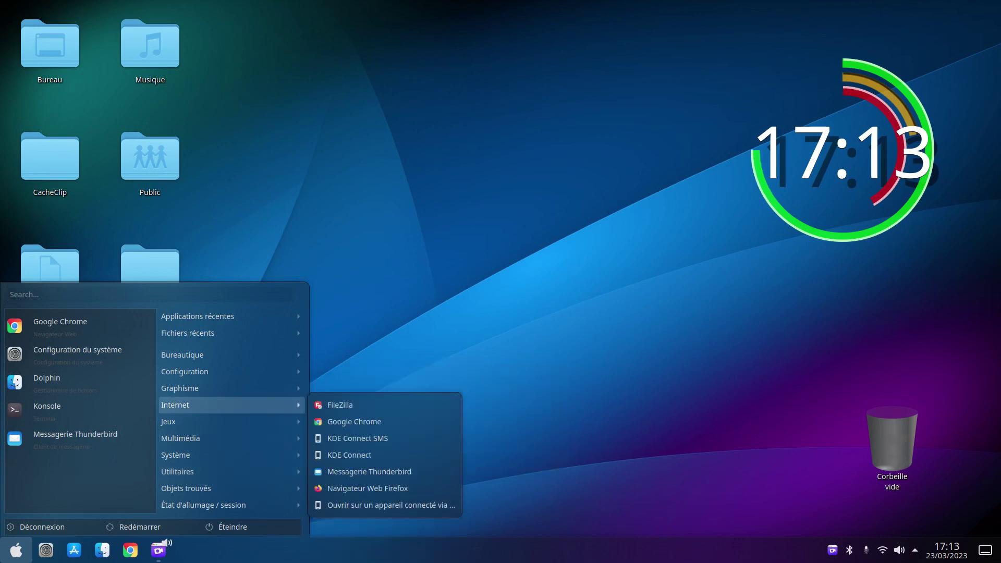
Add Ubuntu Cleaner from the Système category to the launcher's favourites and close the launcher
key(Down)
key(Down)
key(Down)
key(Right)
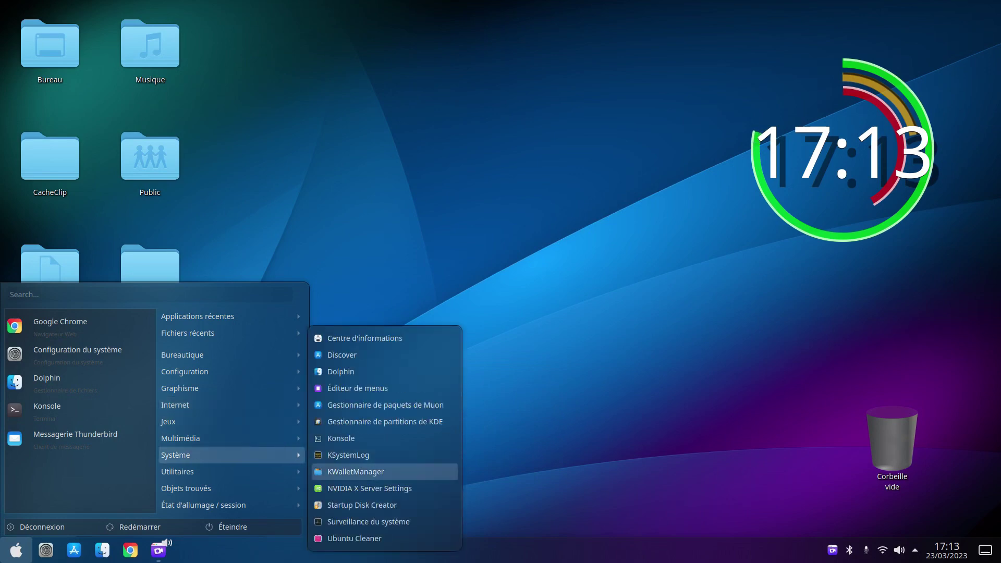
key(Down)
key(Down)
key(Down)
key(Down)
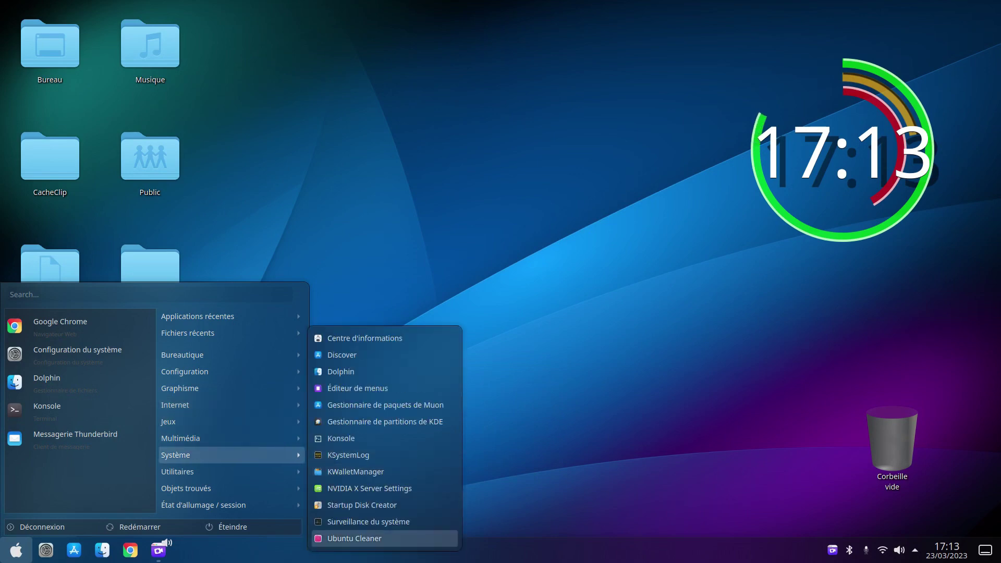
key(Menu)
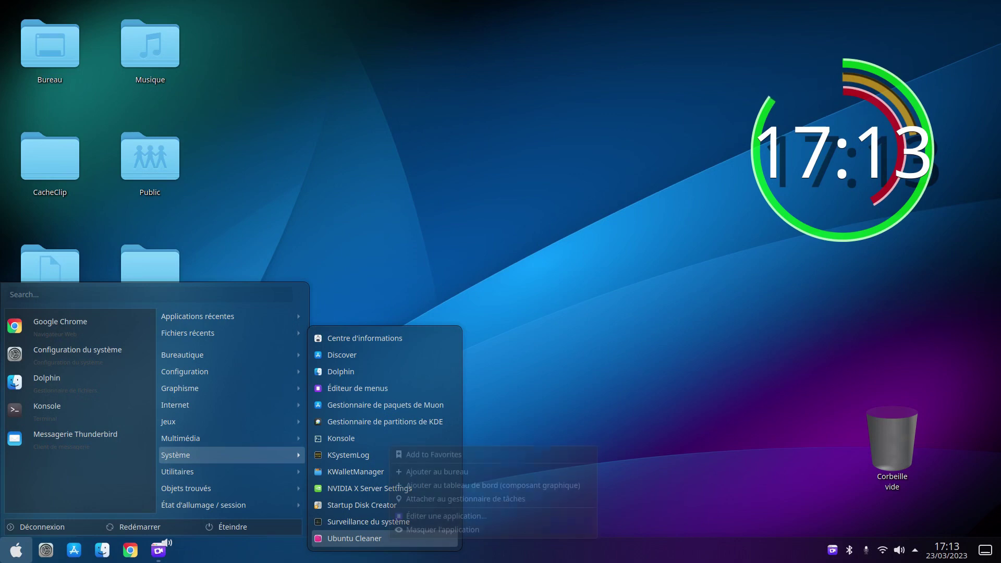
key(Up)
key(Up)
key(Up)
key(Up)
key(Up)
key(Up)
key(Return)
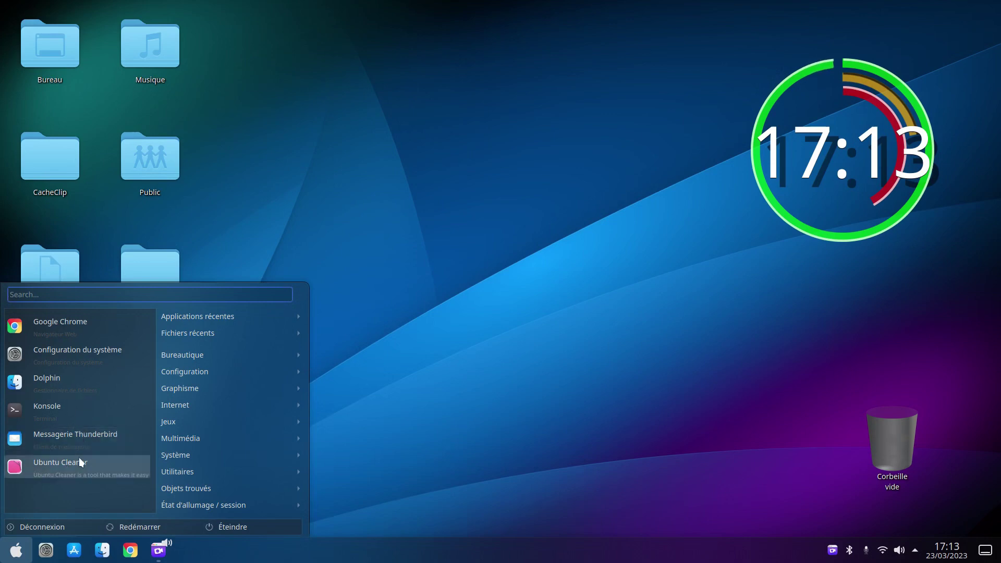
mouse_move(158, 551)
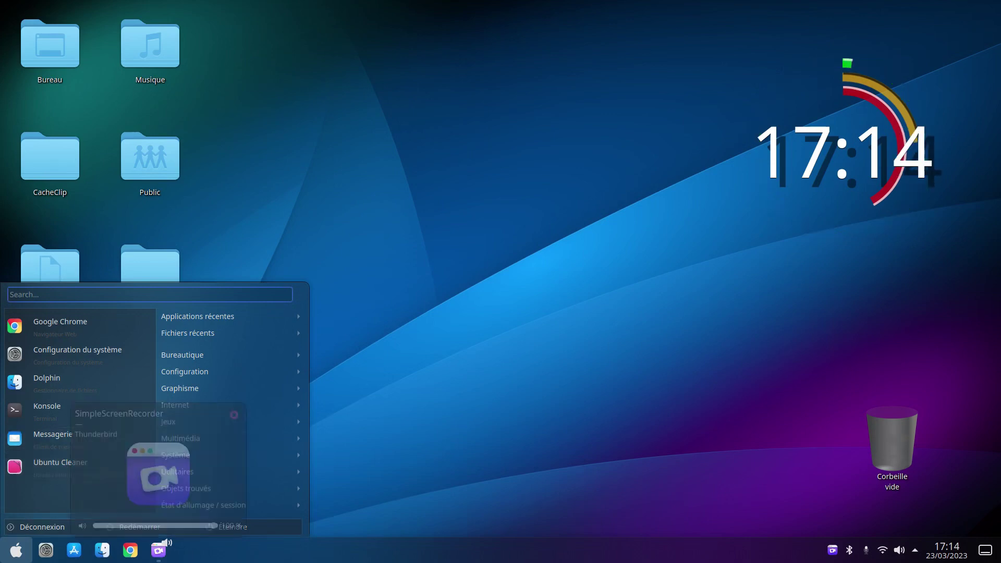
click(369, 400)
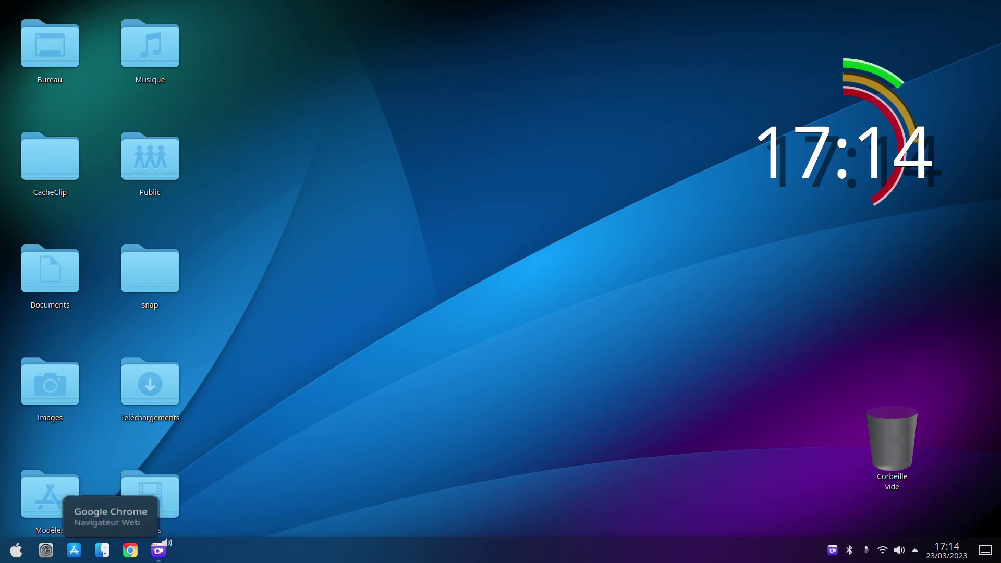
Launch LibreOffice Writer from the launcher's Bureautique category, pin it to the task manager and close its window
mouse_move(158, 550)
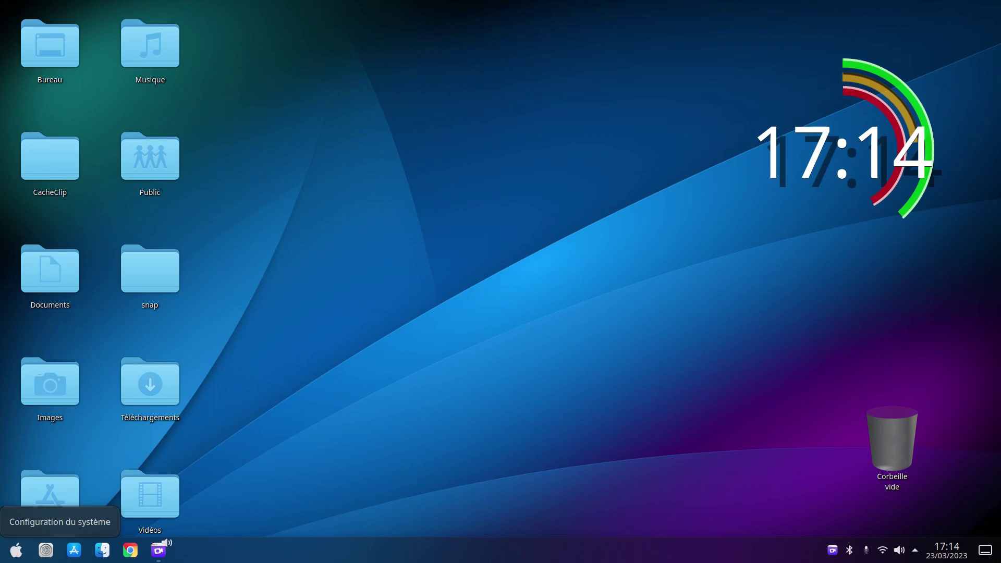
click(16, 550)
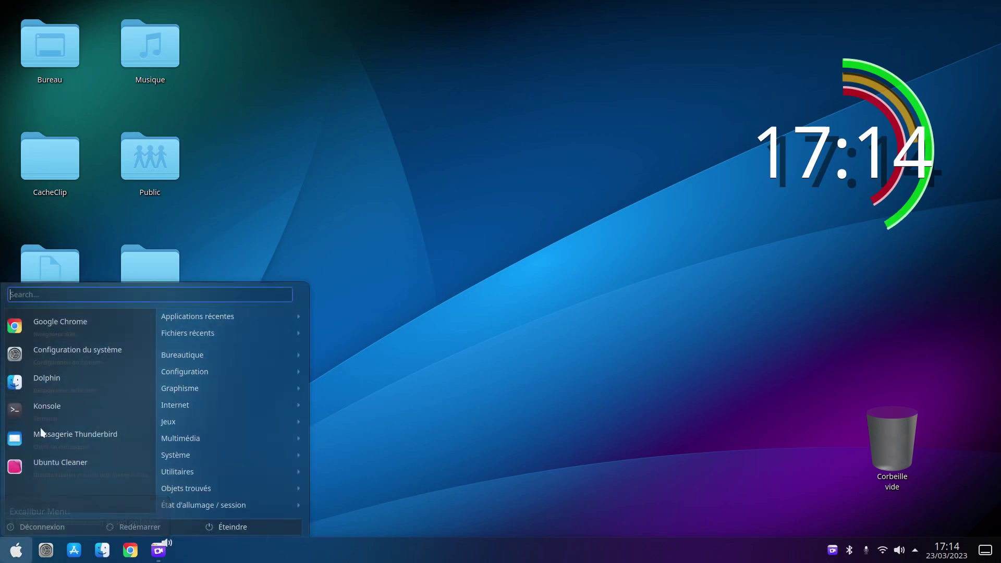
mouse_move(185, 371)
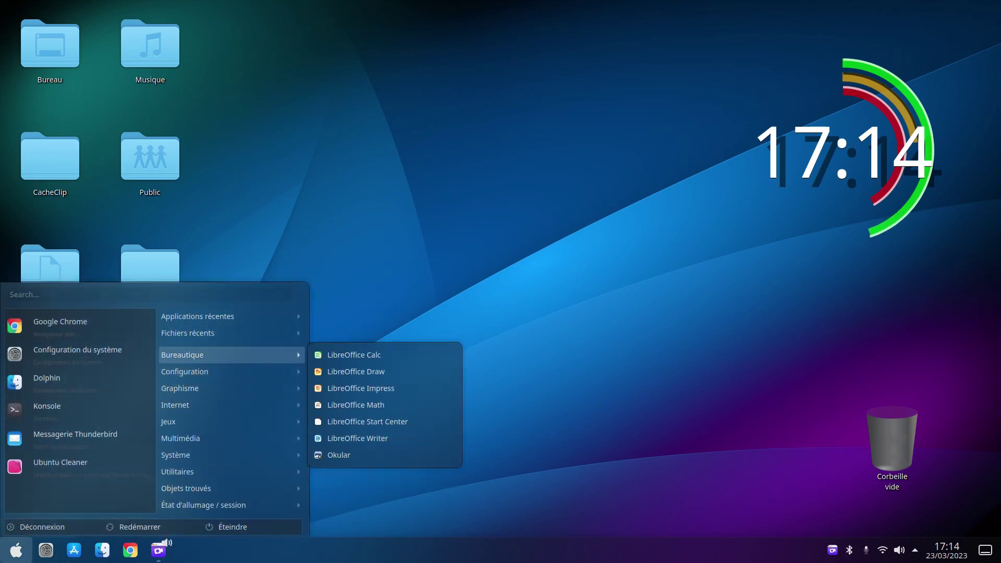
click(368, 439)
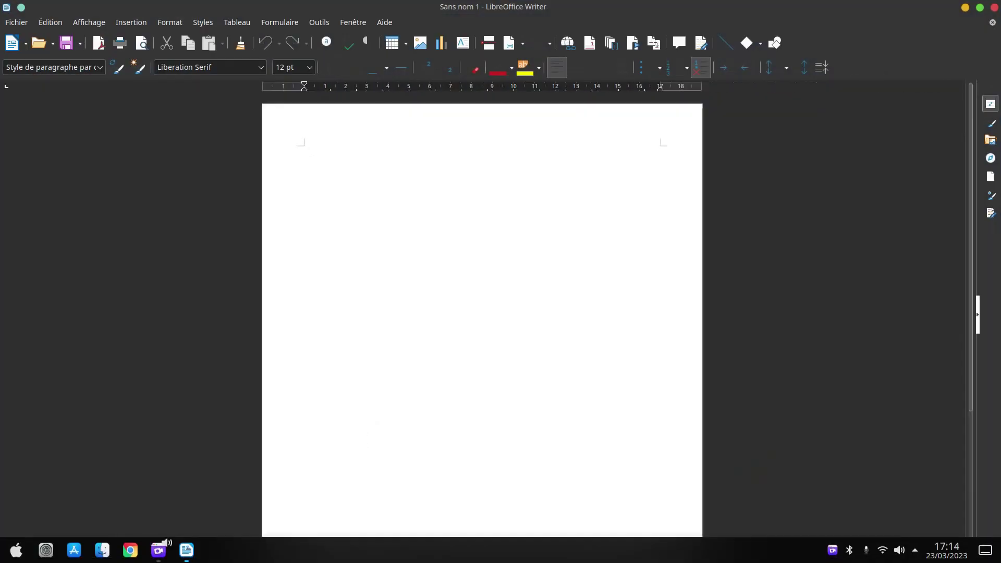
right_click(186, 550)
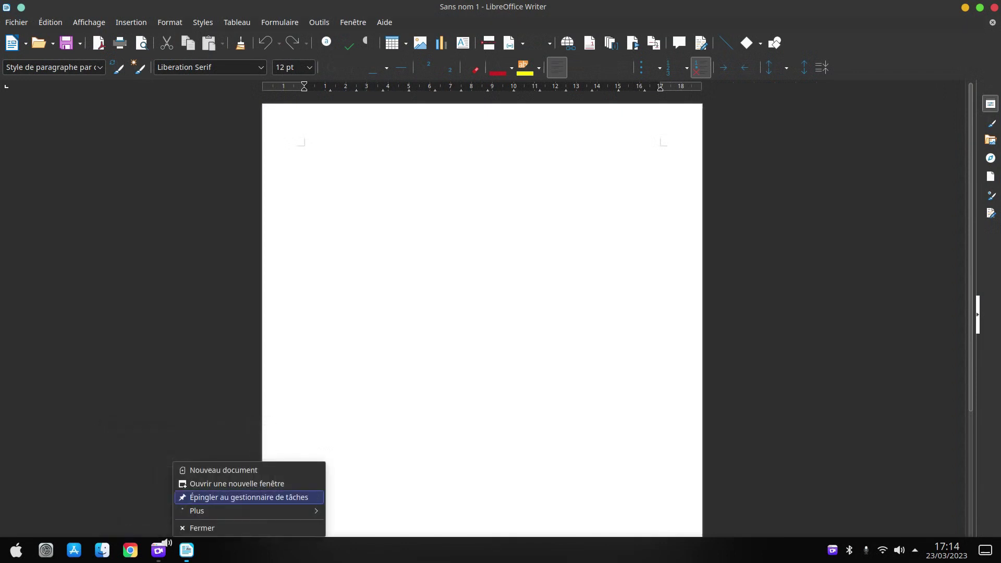
click(211, 497)
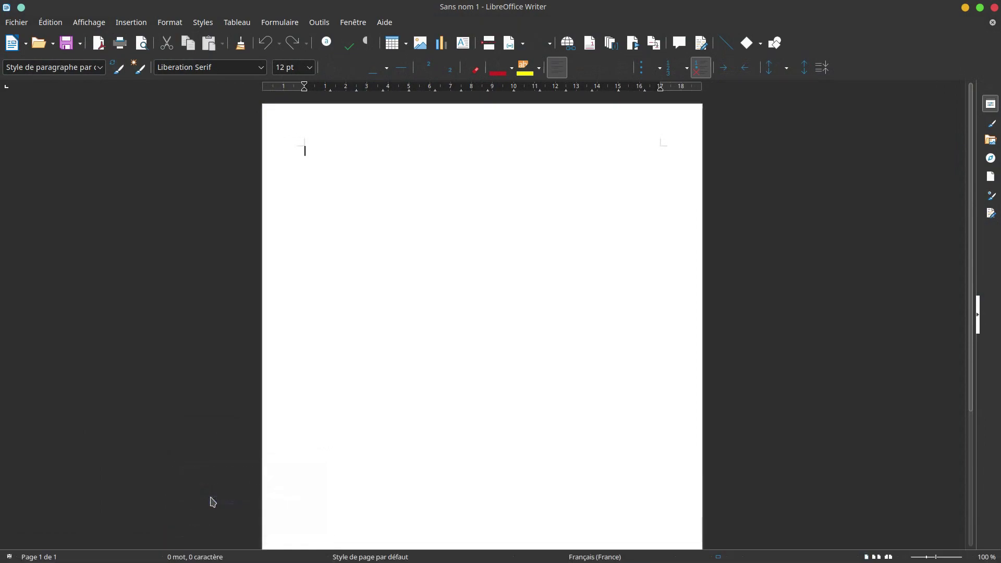
click(994, 8)
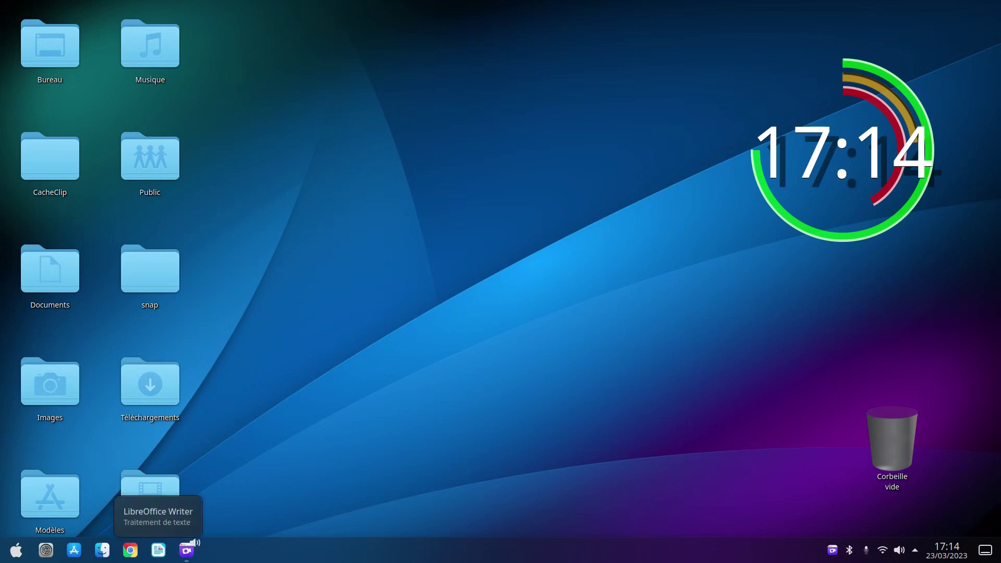
click(16, 550)
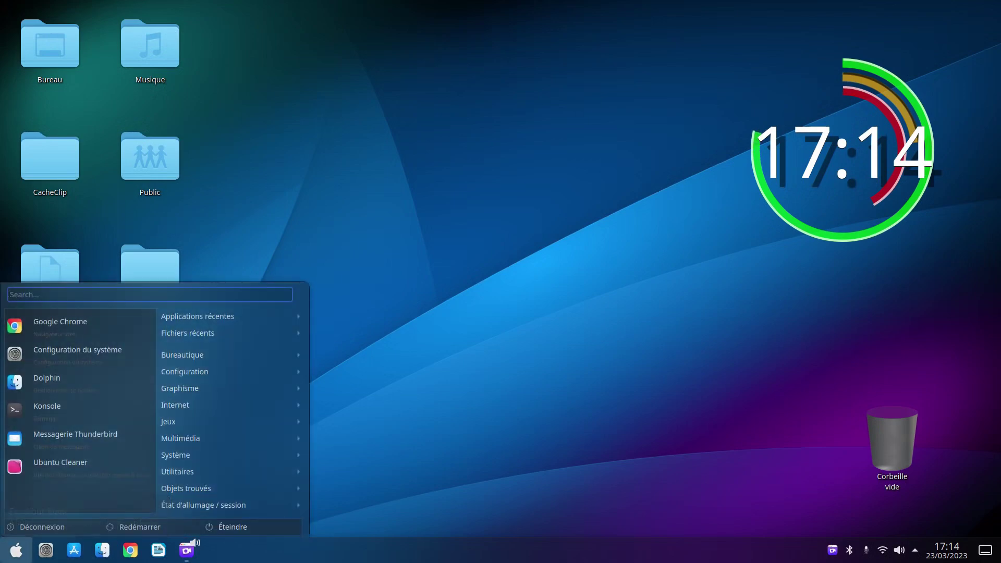
mouse_move(198, 355)
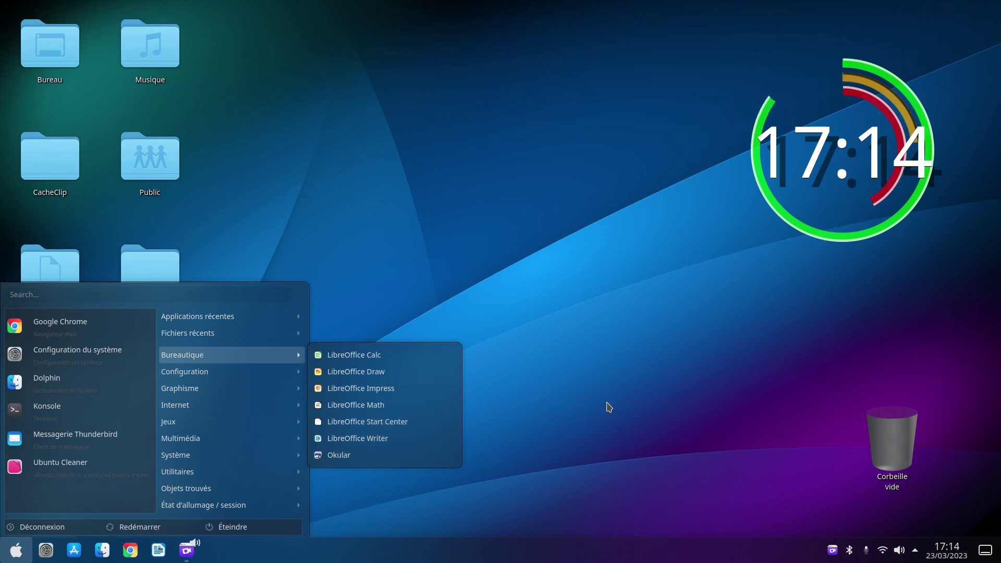
key(Escape)
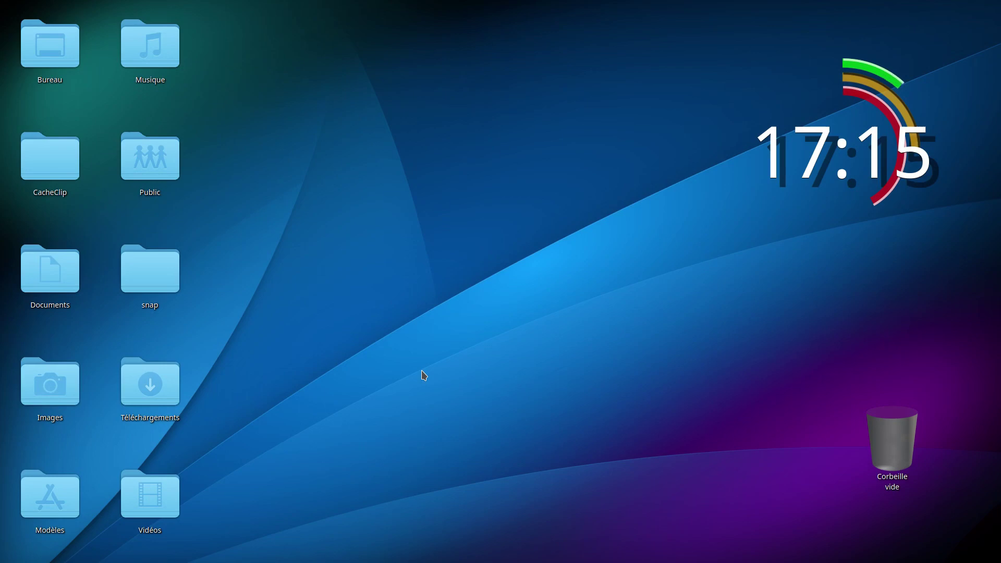
mouse_move(415, 561)
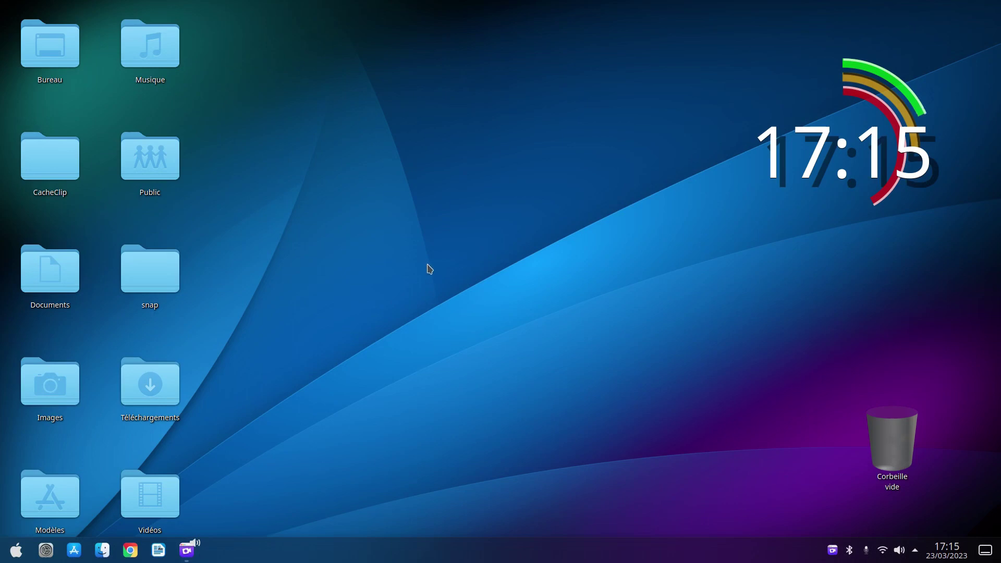
mouse_move(447, 561)
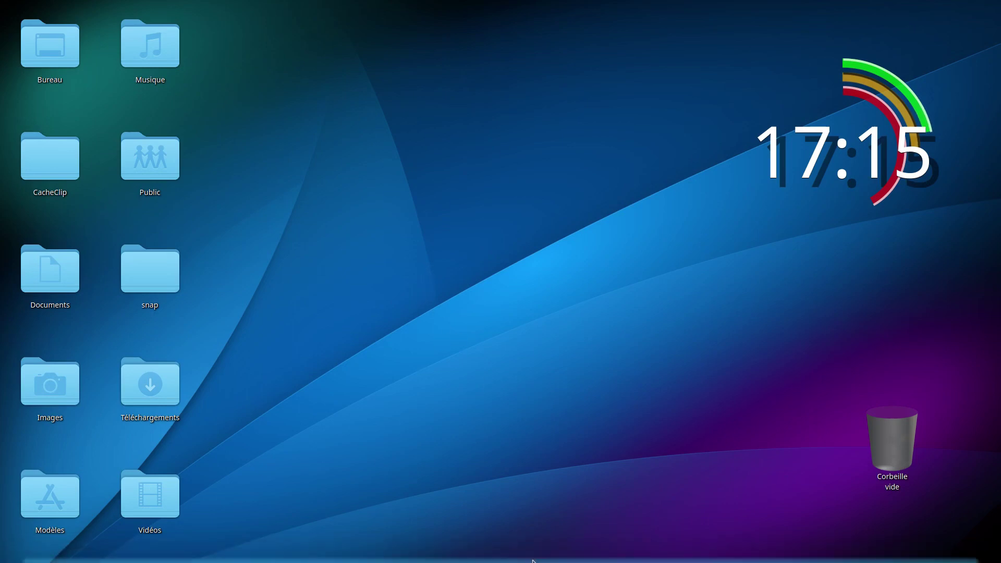